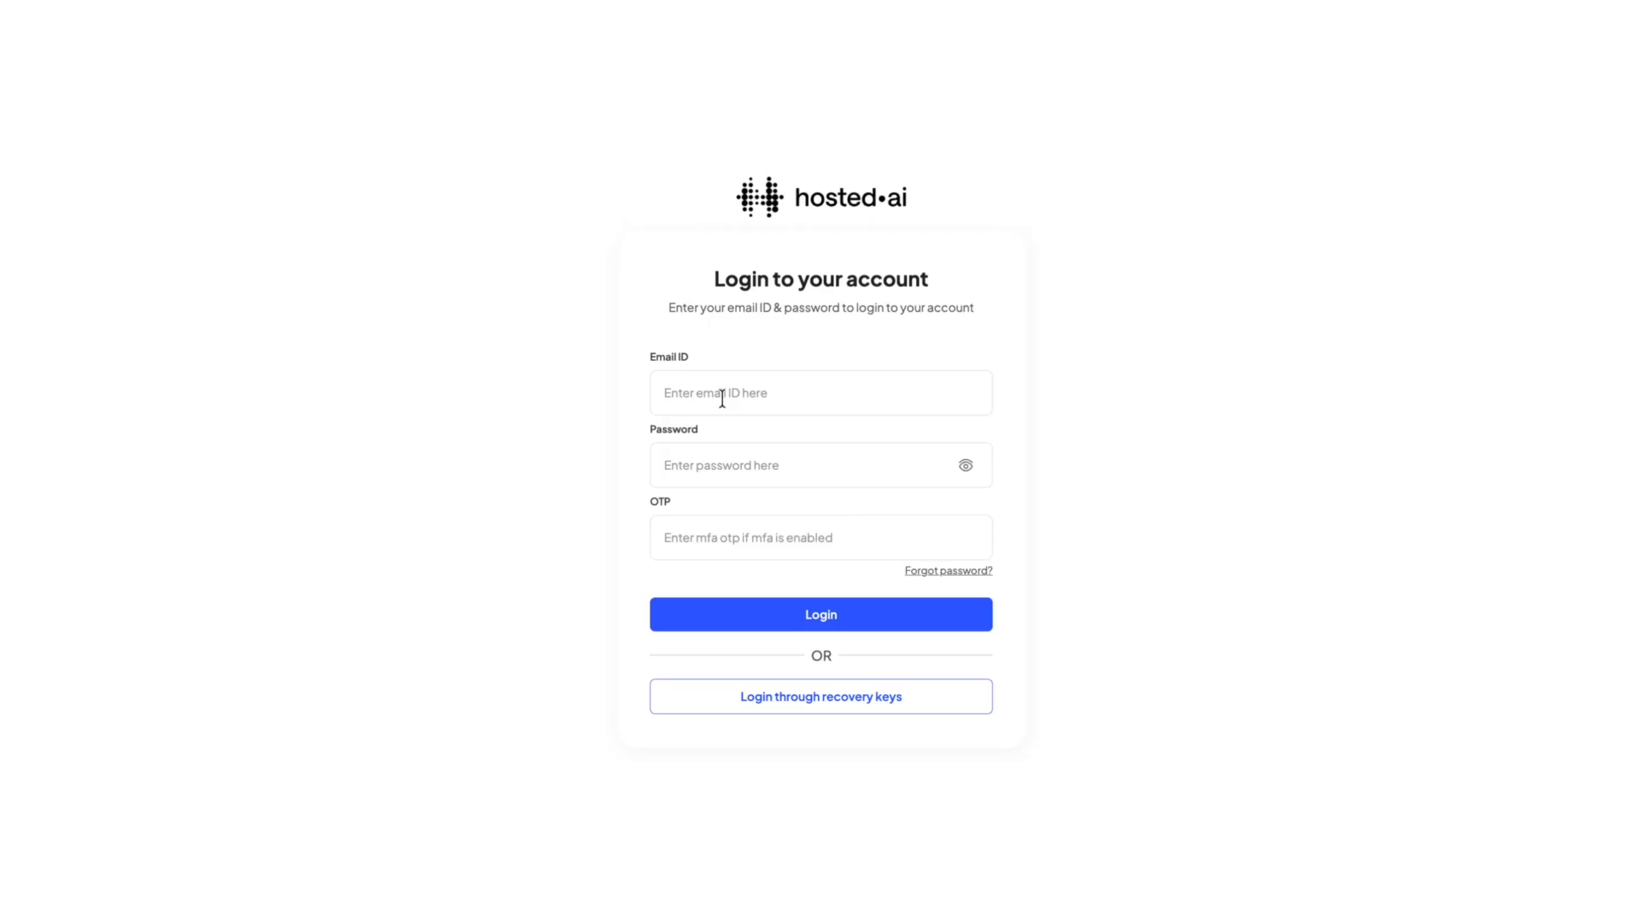
Log in to the hosted.ai account with the administrator's e-mail and password, leaving the OTP blank.
click(717, 394)
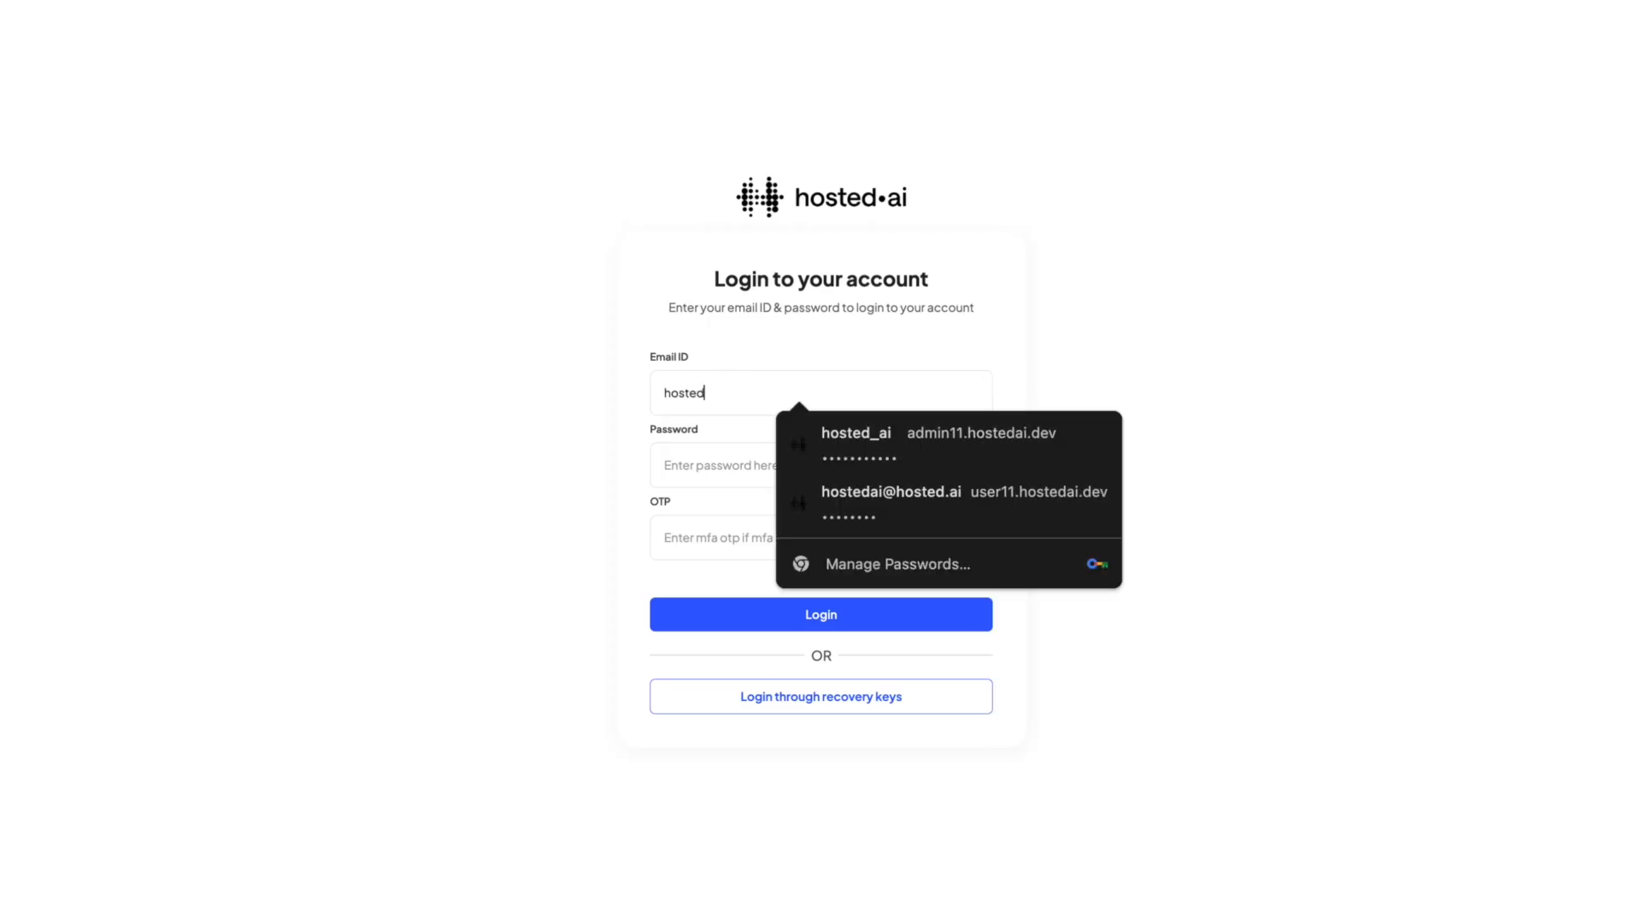
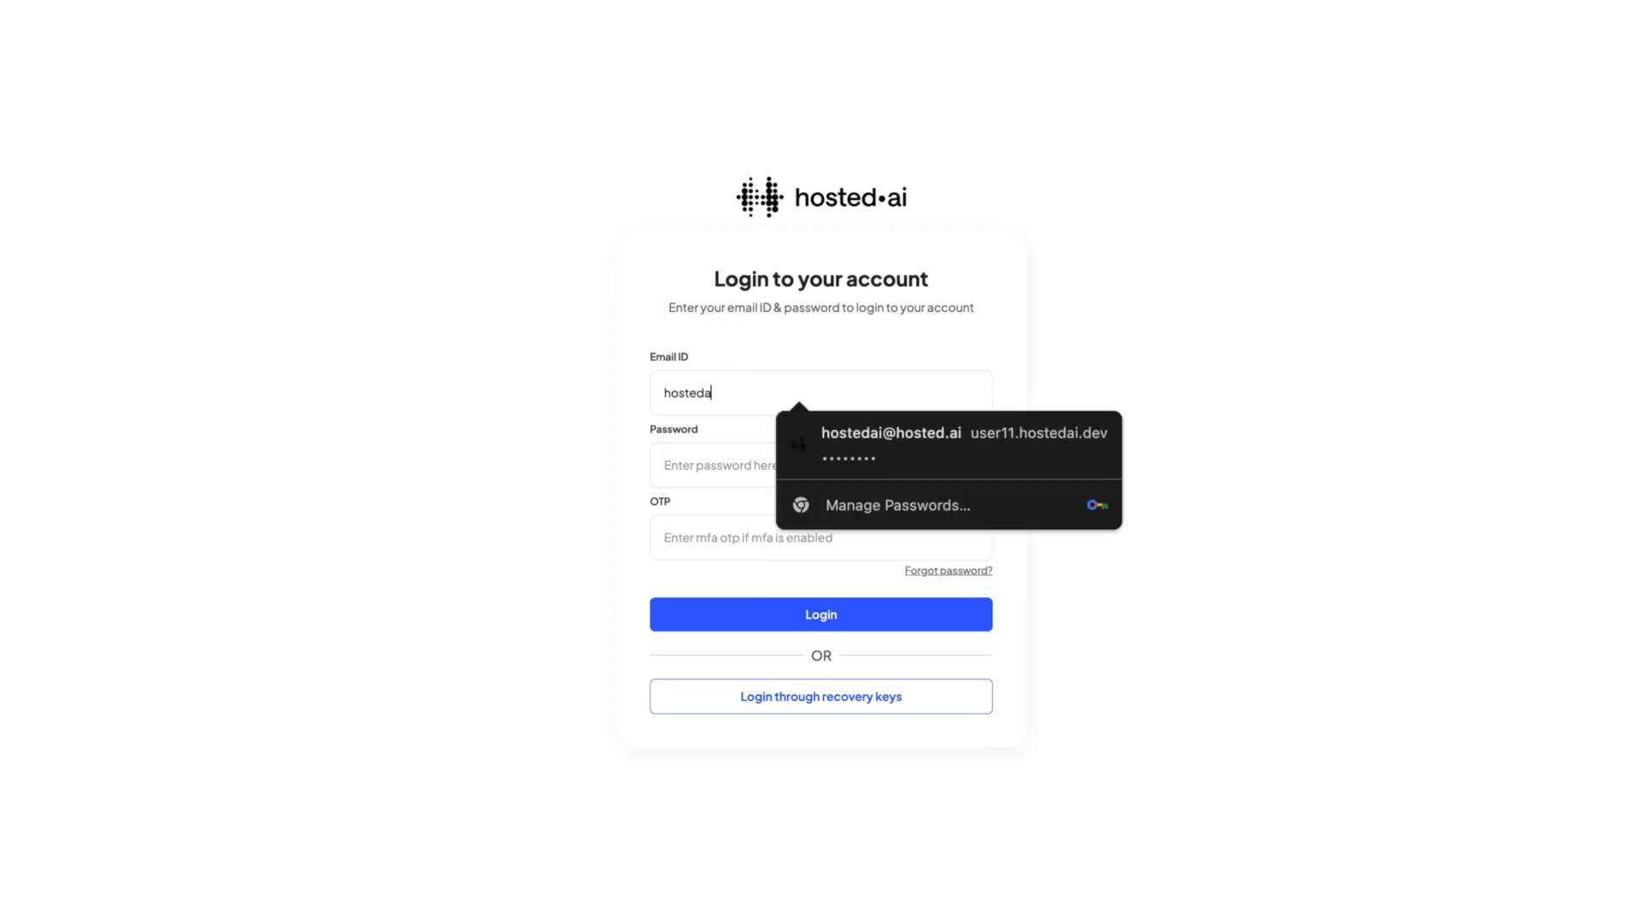
key(Tab)
key(ctrl+v)
click(817, 615)
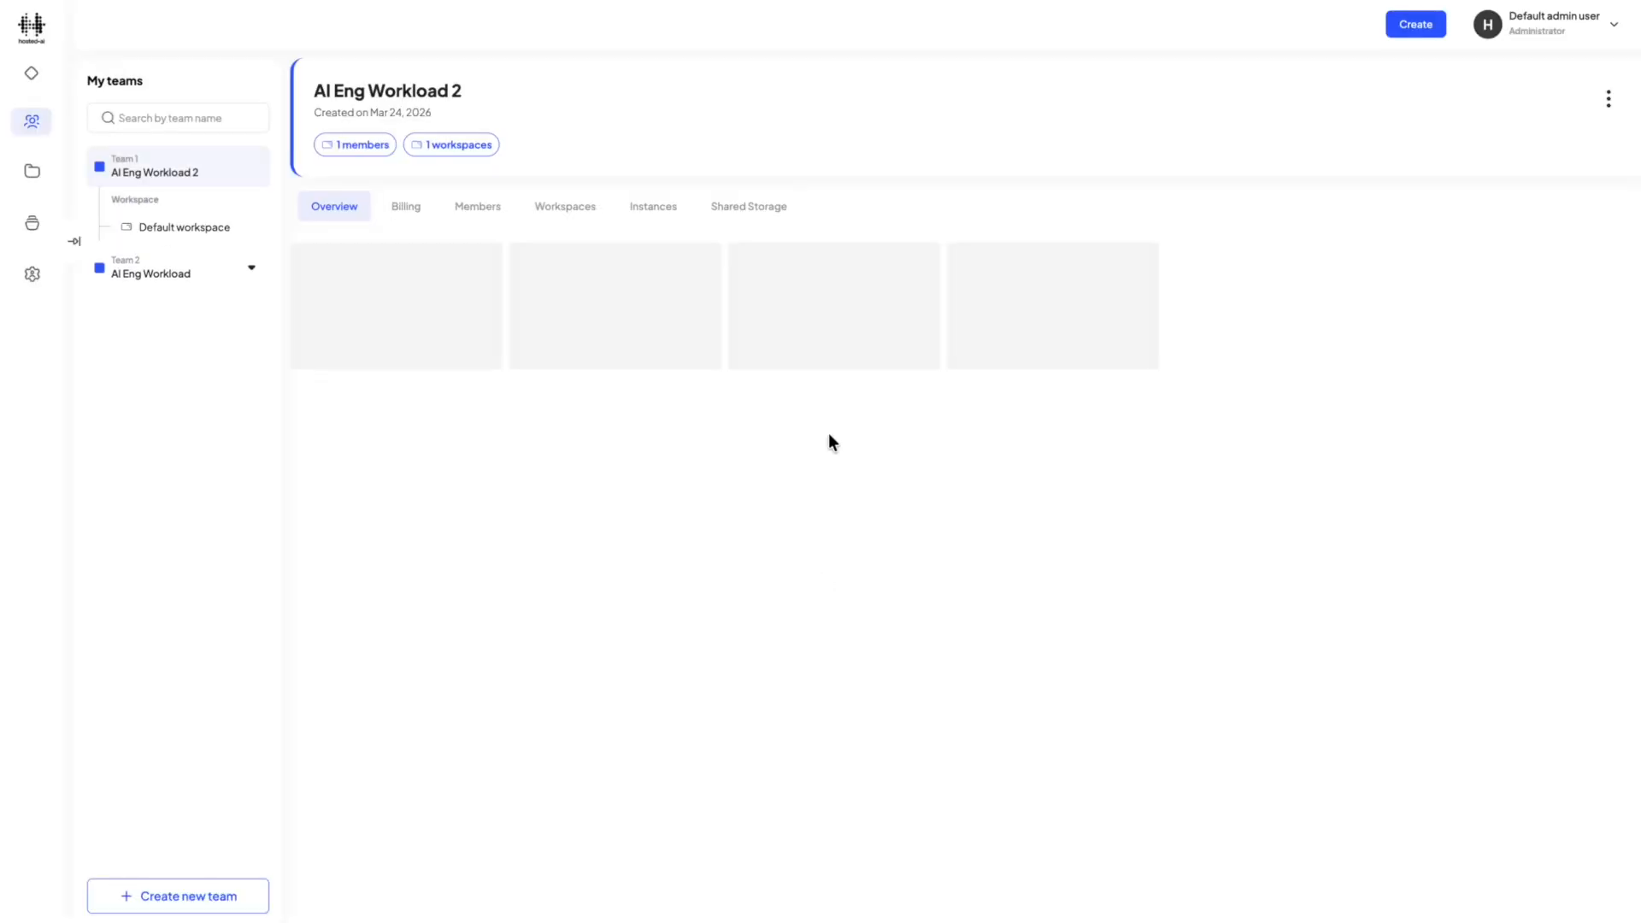
Start a new team named "New AI Dev Team" with the description "New AI Dev Team" and the red team color.
click(1411, 27)
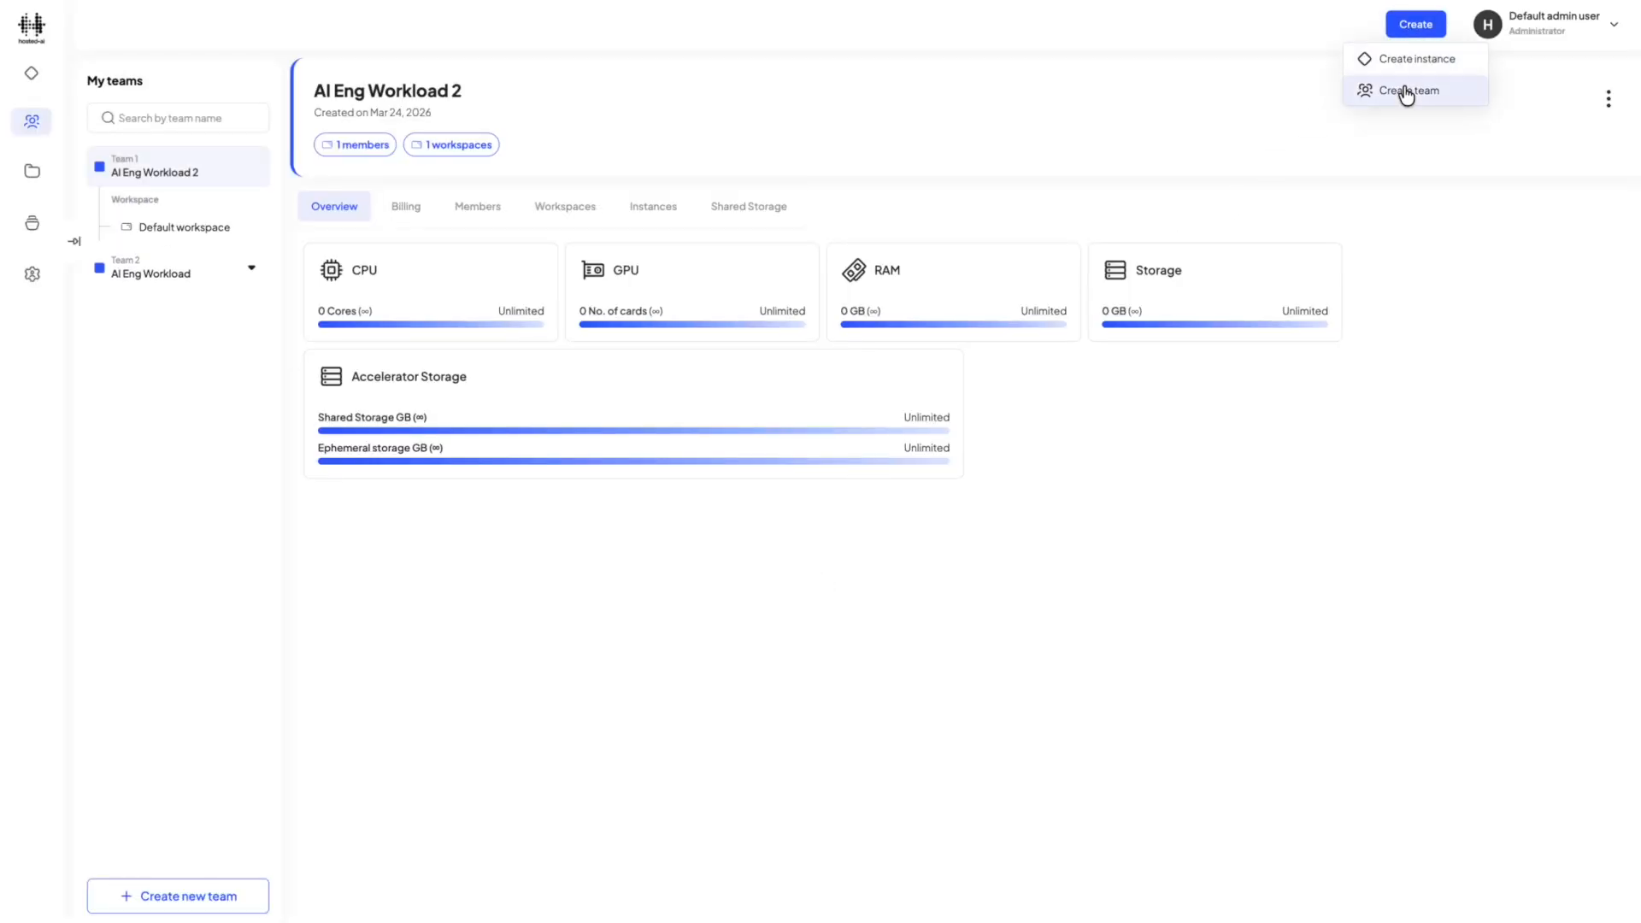
click(1403, 88)
click(1301, 190)
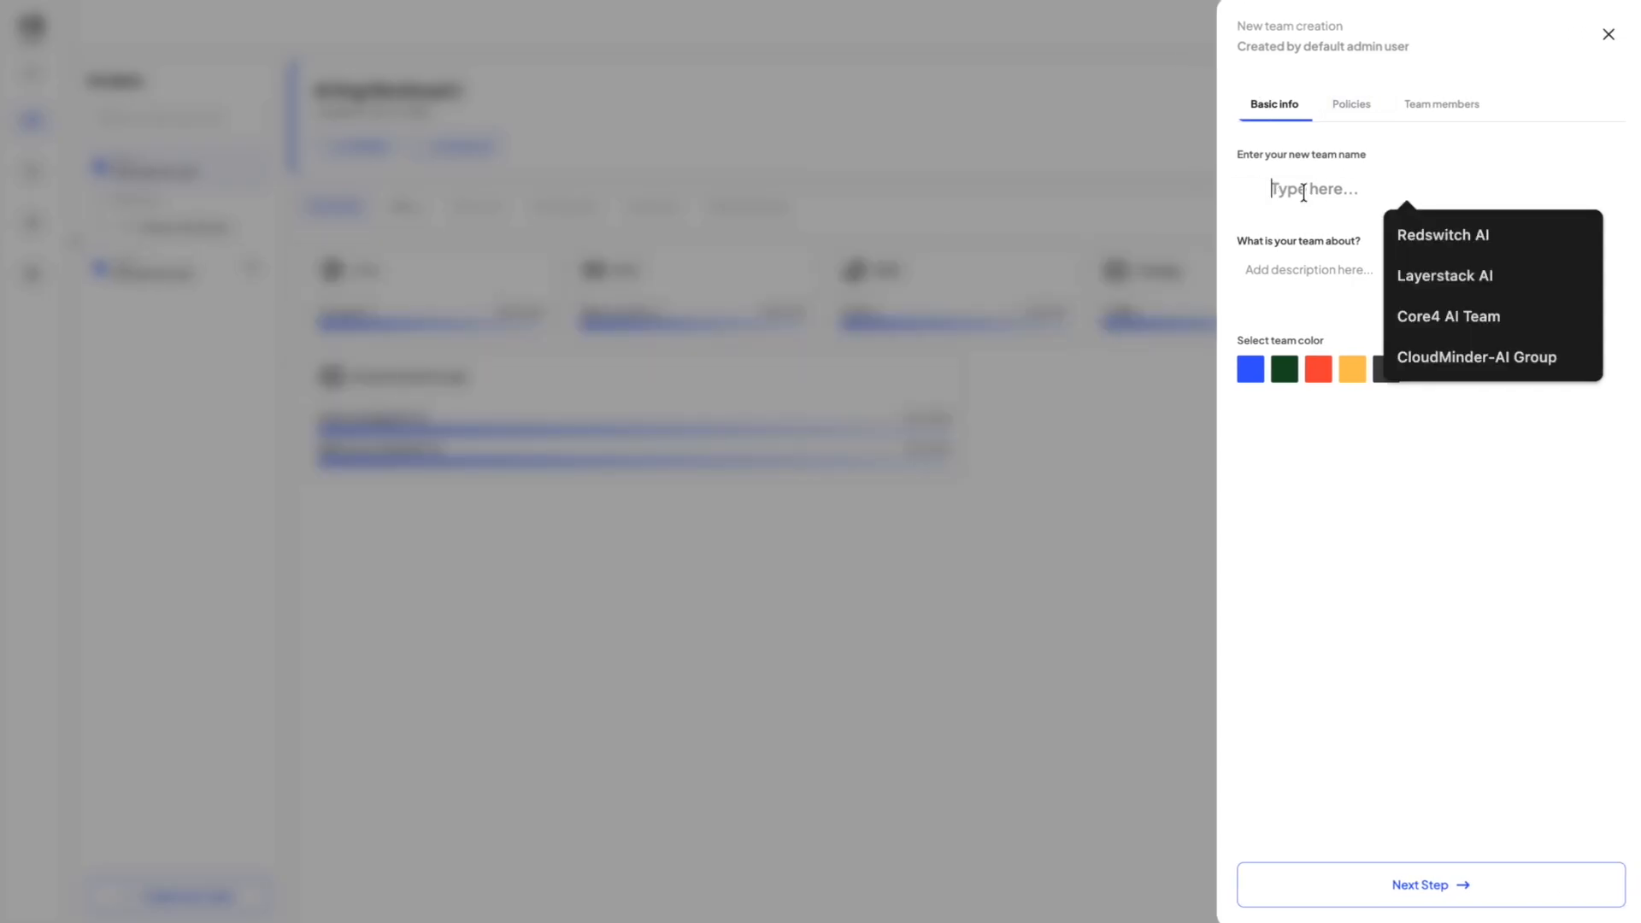
text(New AI Dev Team)
key(Tab)
text(New AI Dev Team)
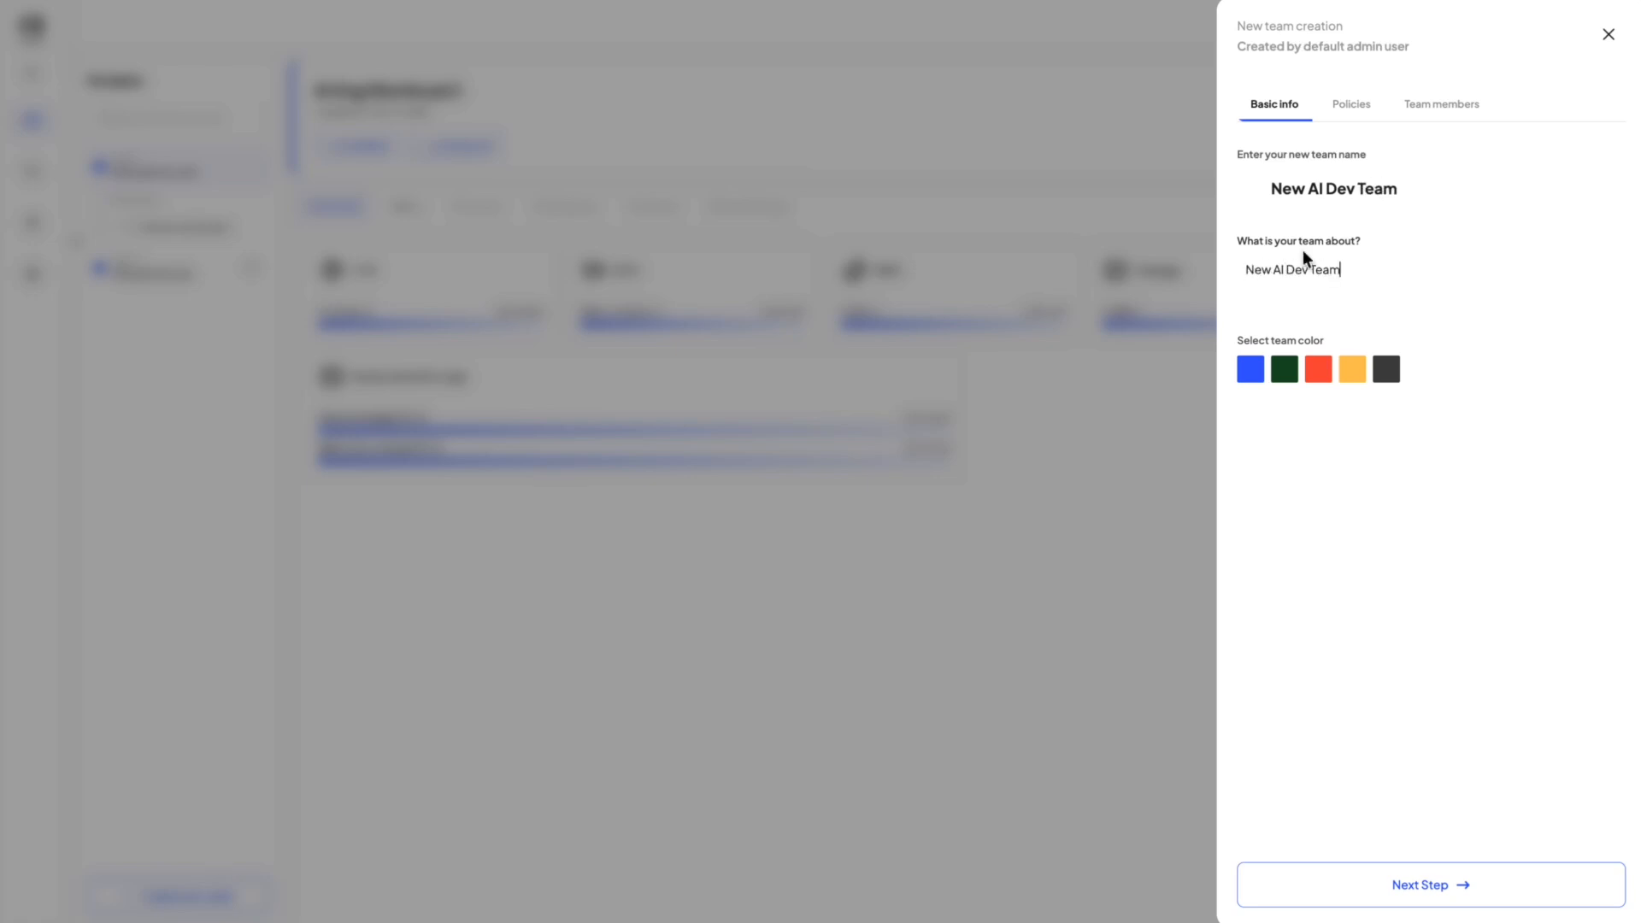
click(1319, 368)
click(1440, 884)
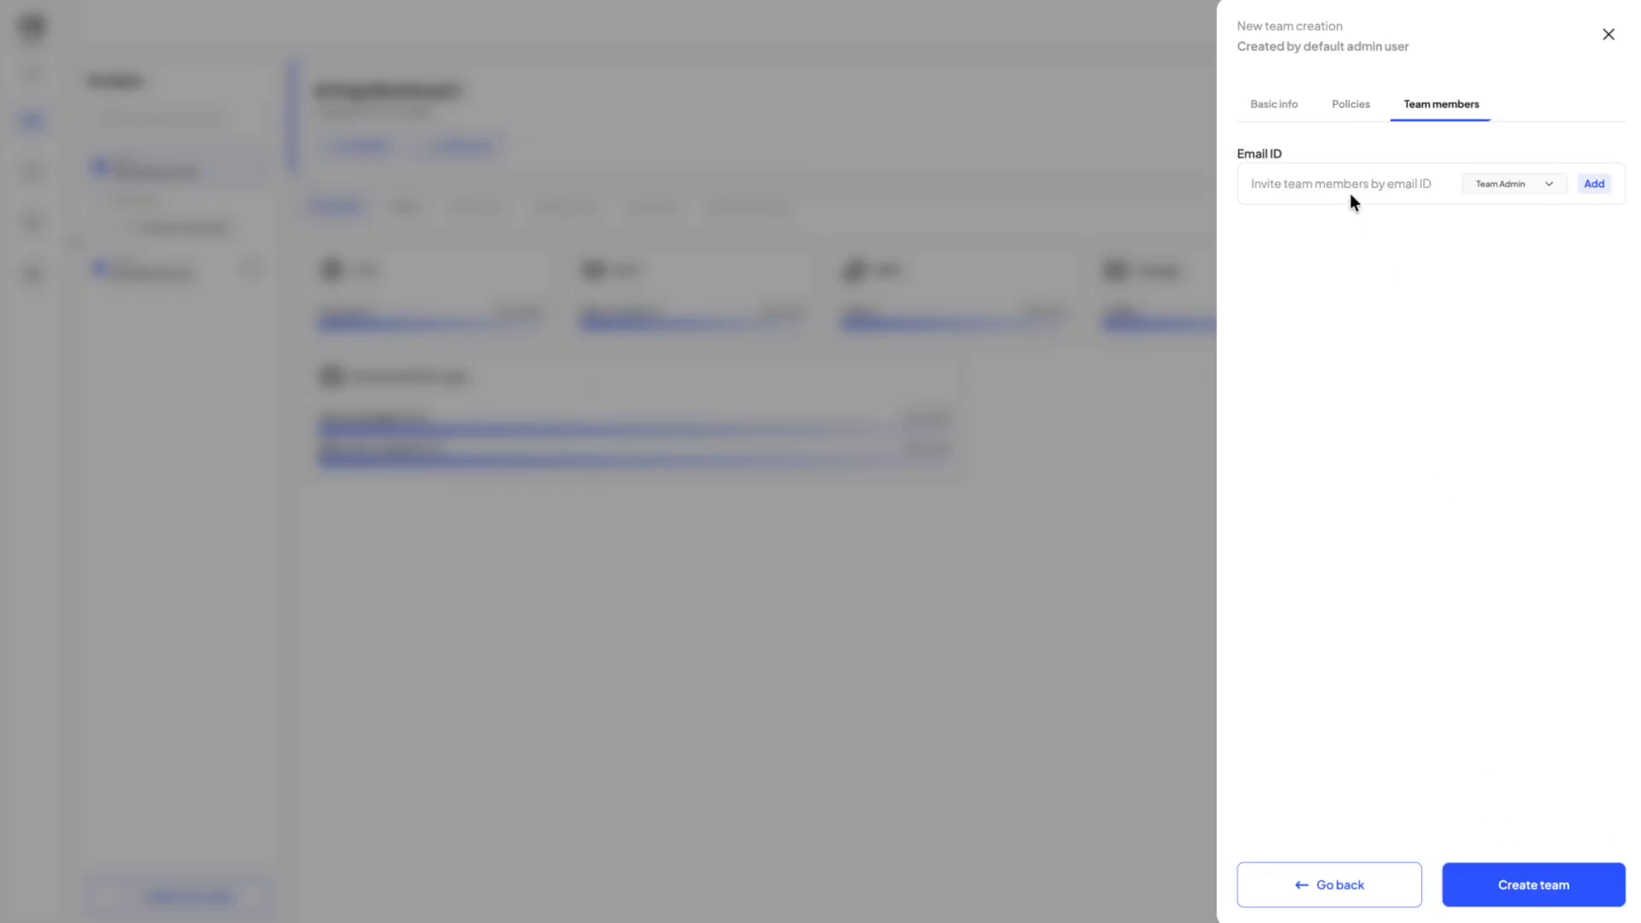
Add a team member by e-mail with the Team Admin role and create the team.
click(1321, 184)
click(1594, 185)
click(1527, 885)
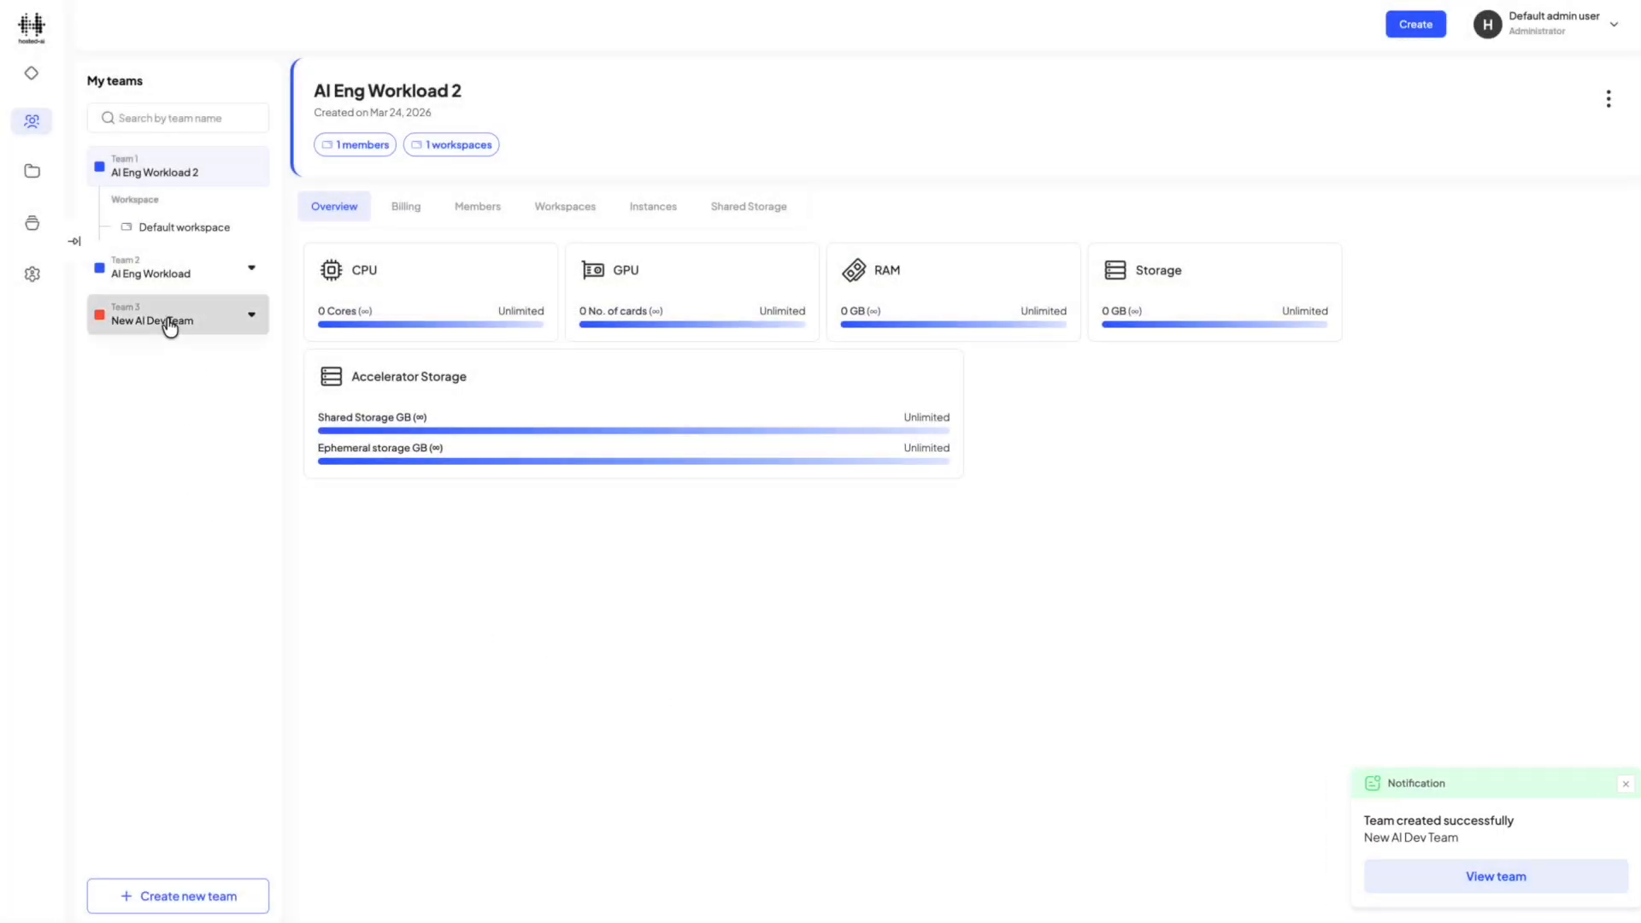
Examine the new team, the available policy categories and the object categories, including storage blocks and services.
click(165, 324)
click(465, 244)
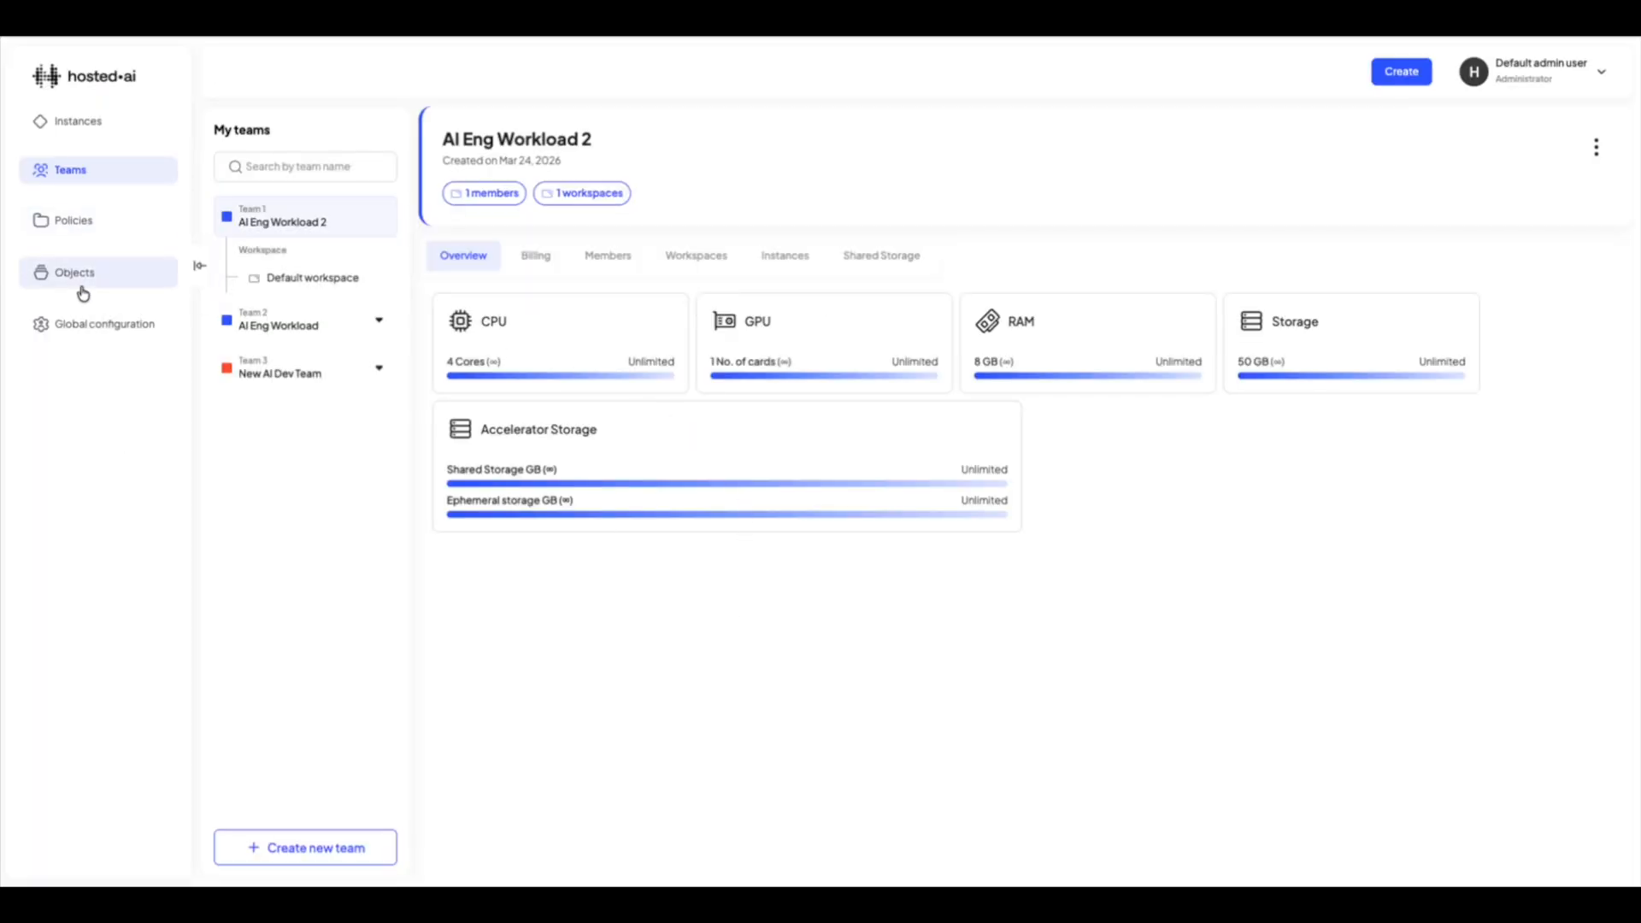
click(75, 274)
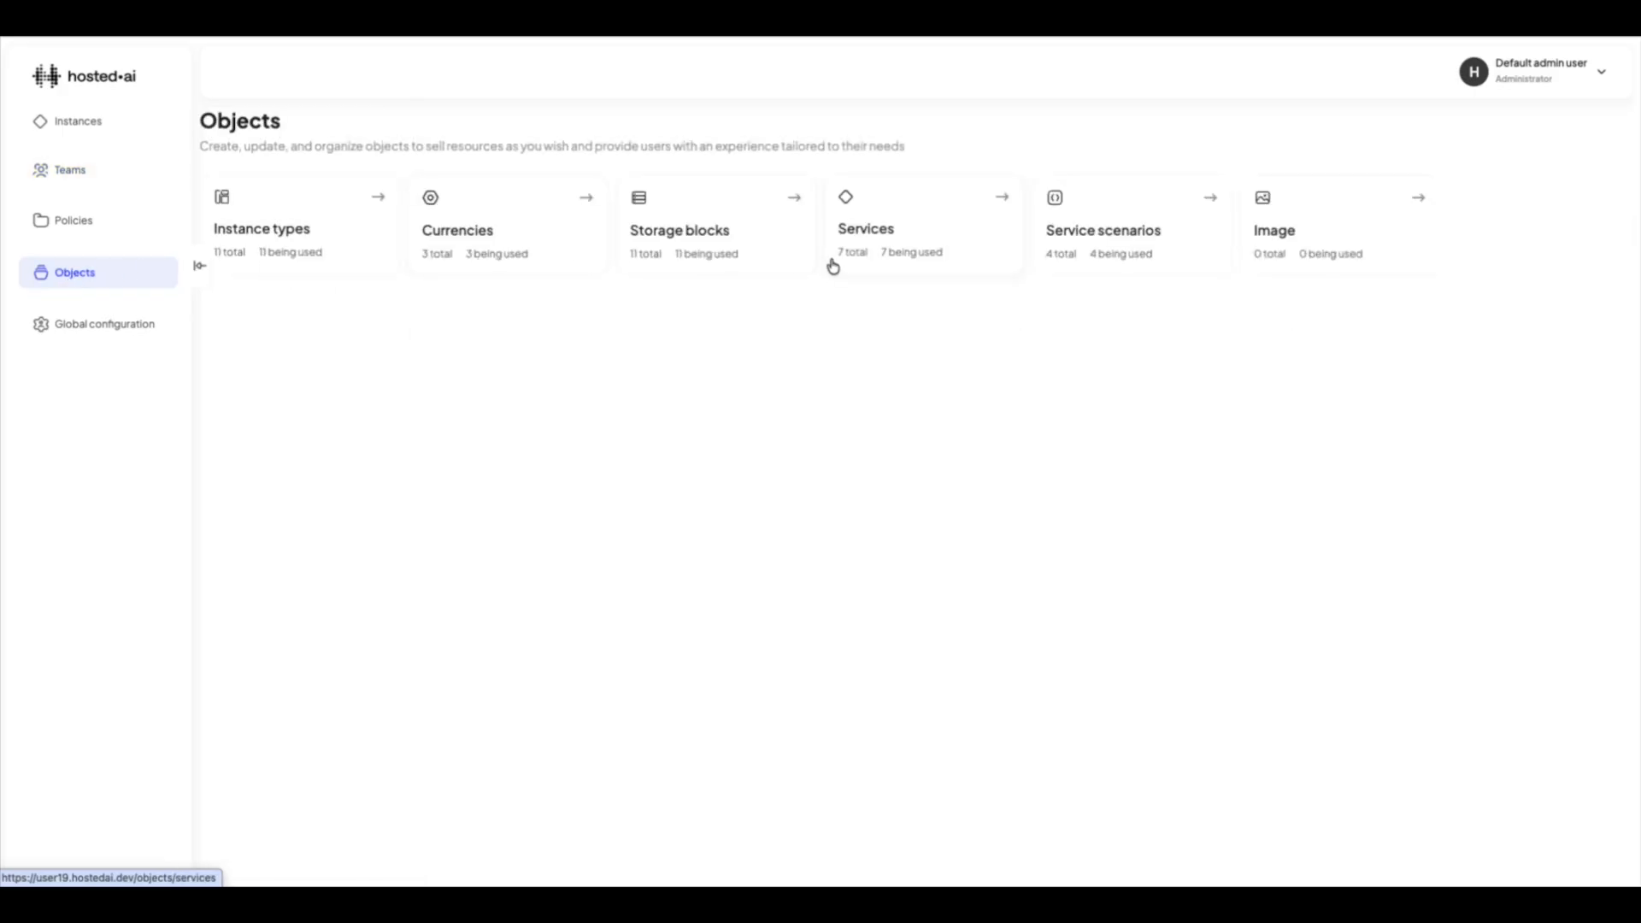
click(106, 225)
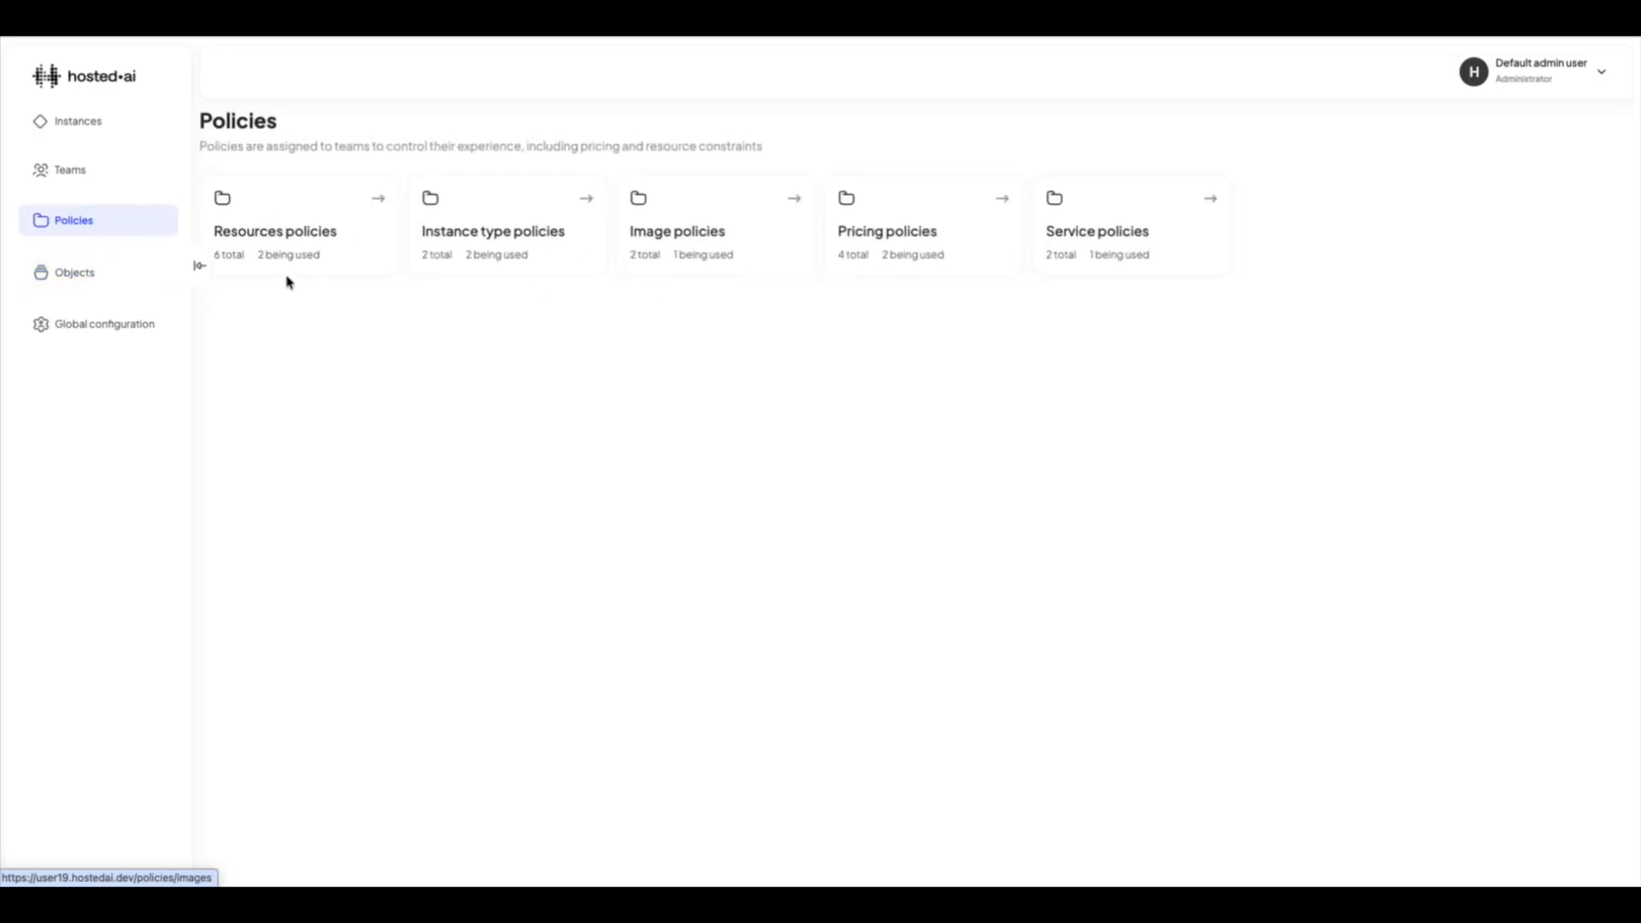
click(77, 275)
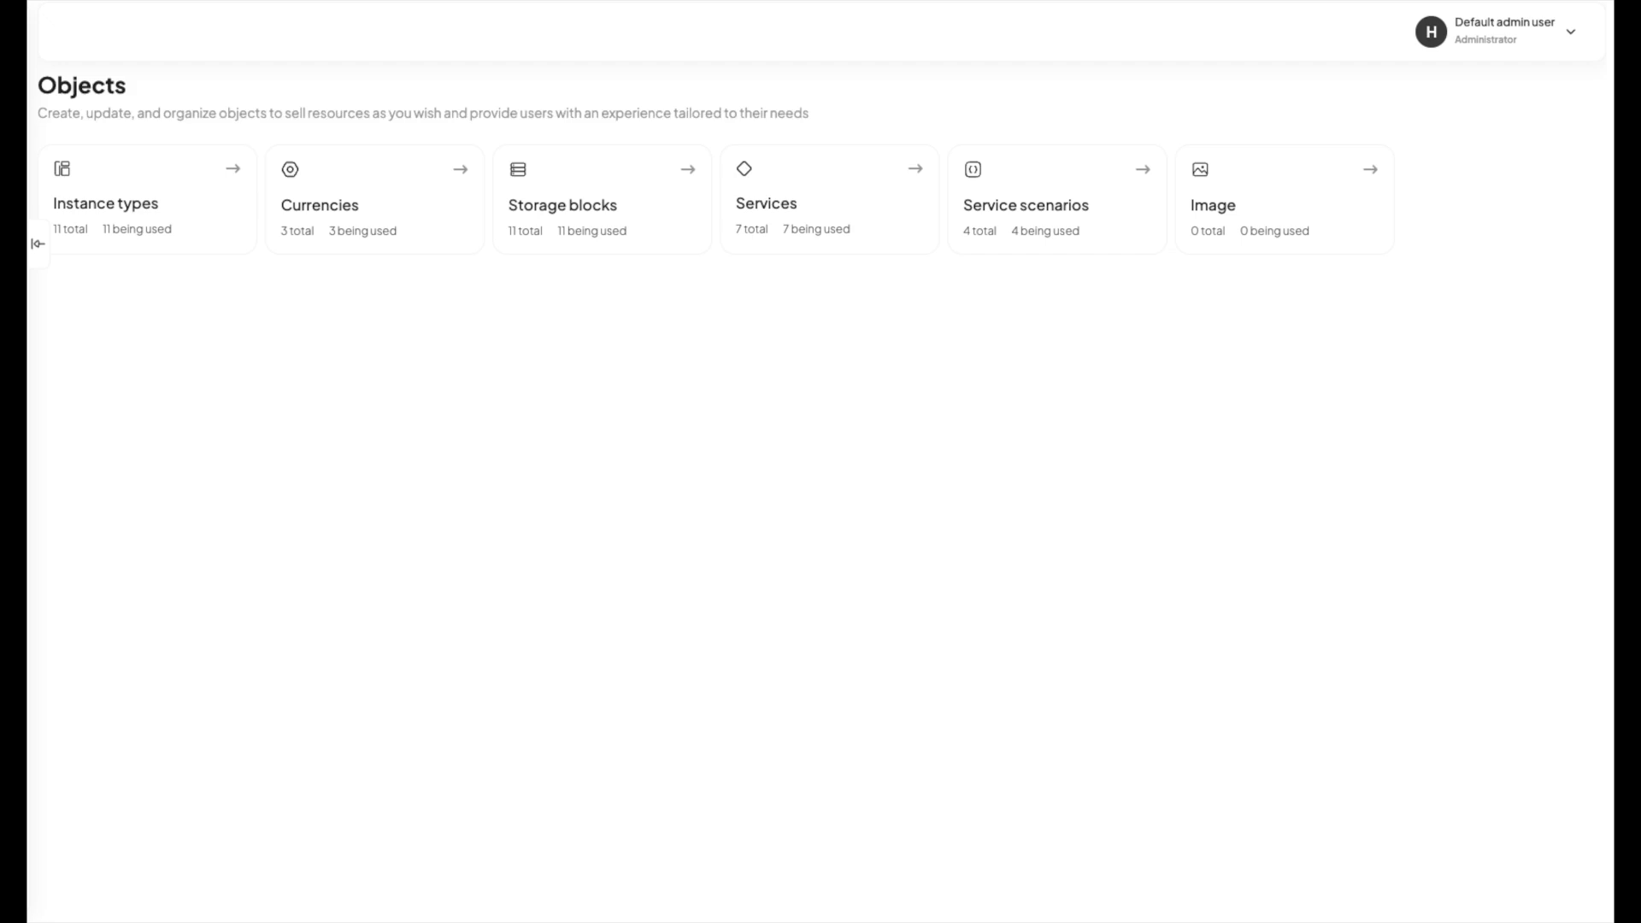
click(110, 168)
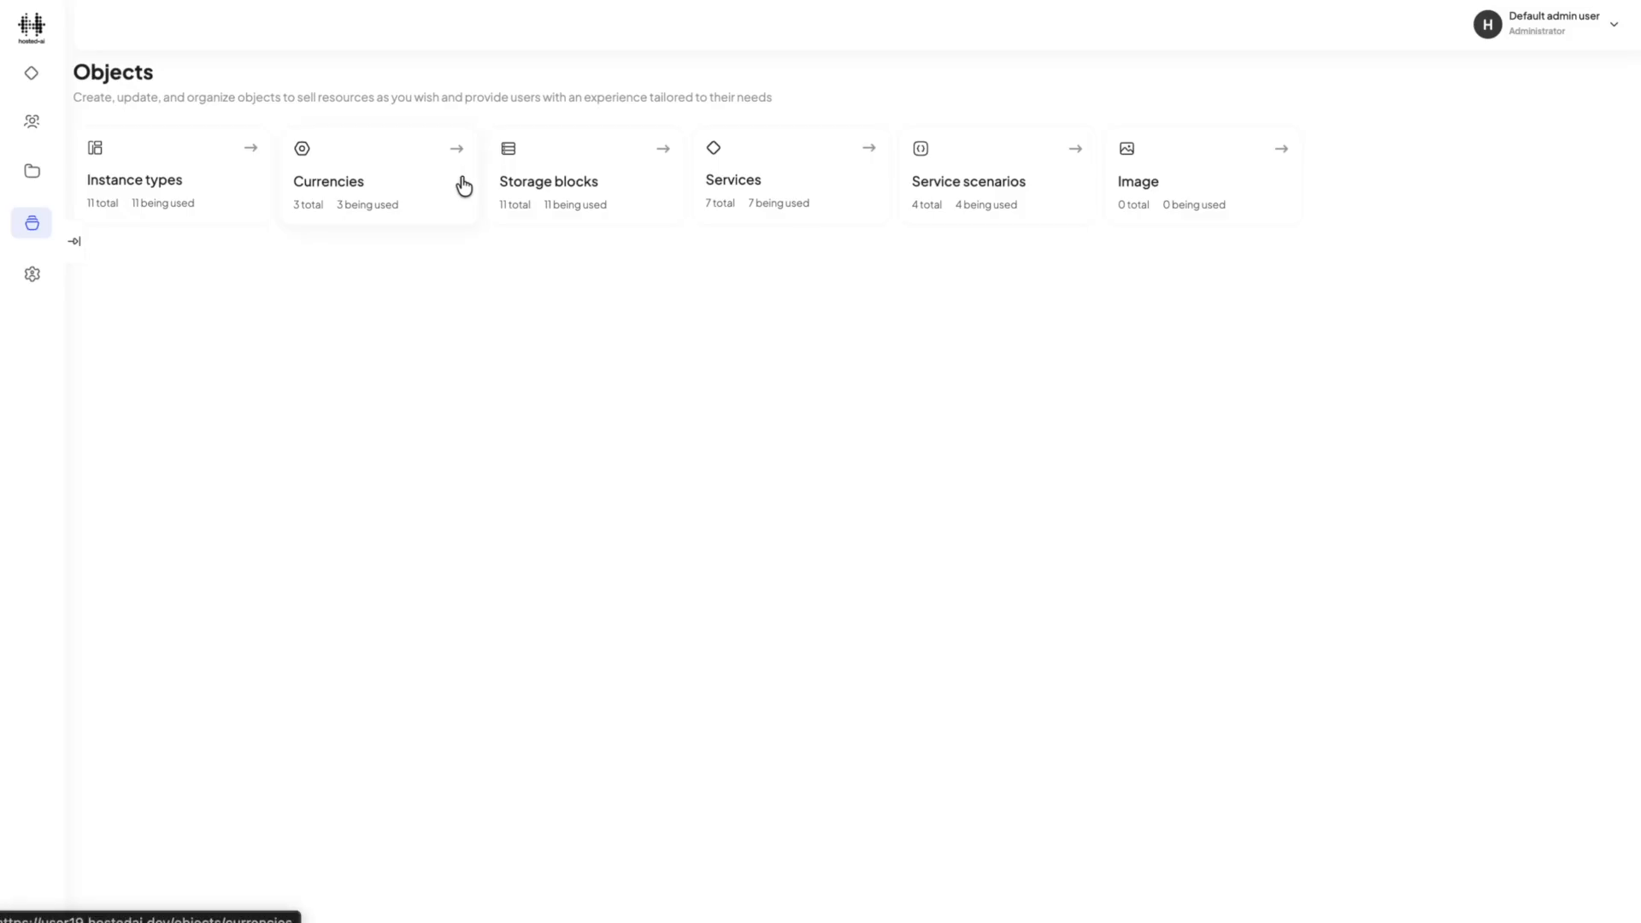
click(740, 182)
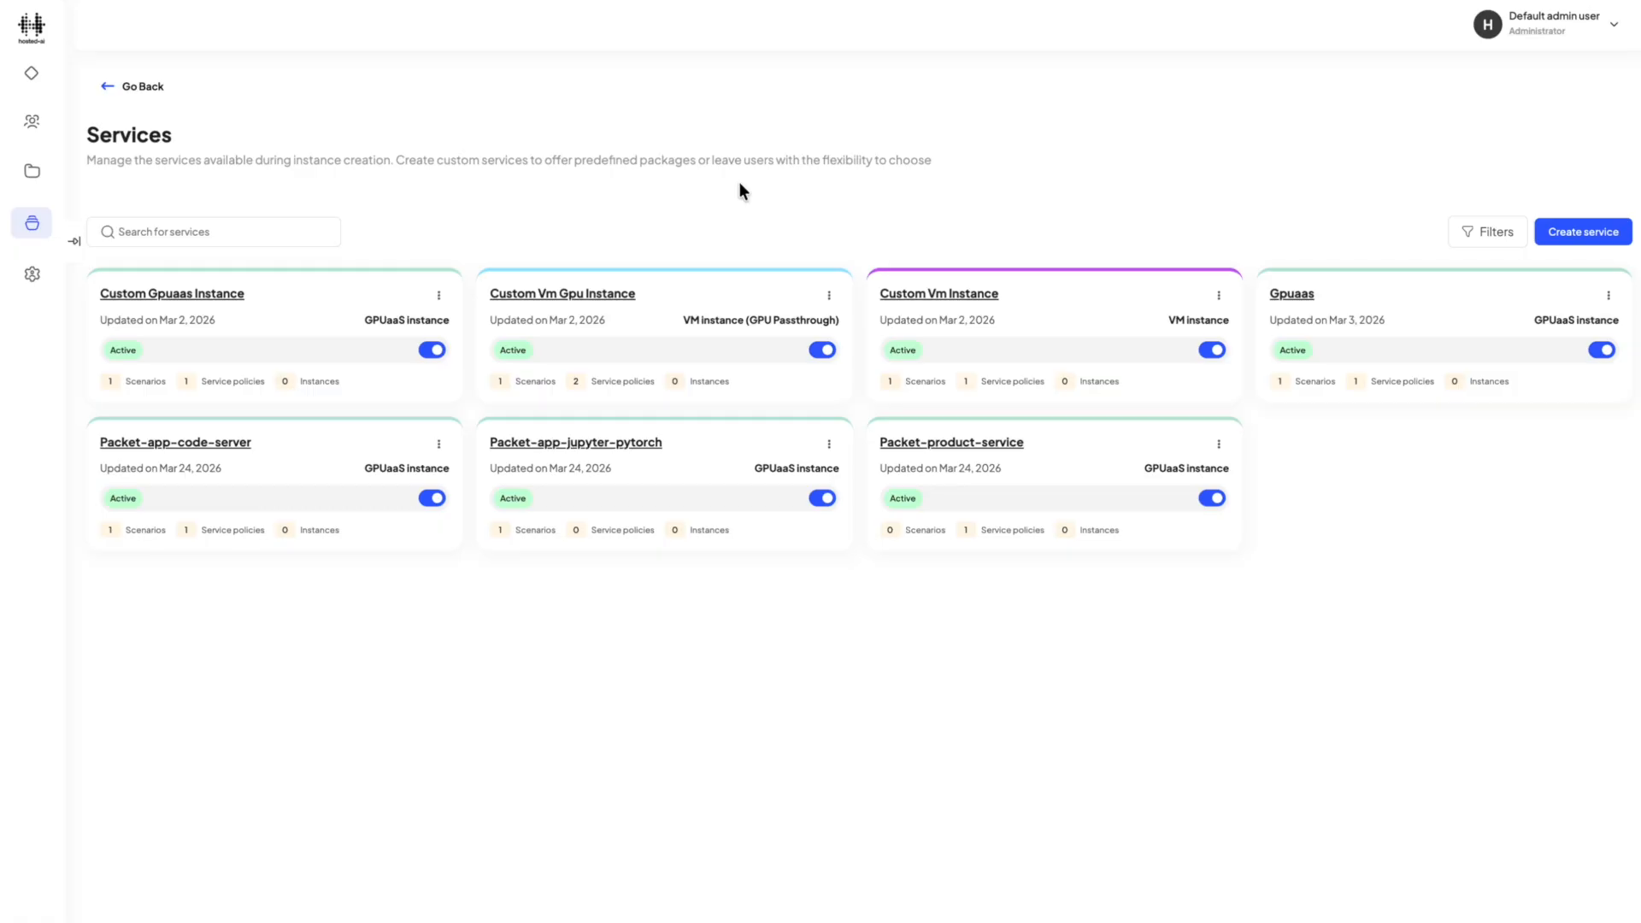
click(132, 93)
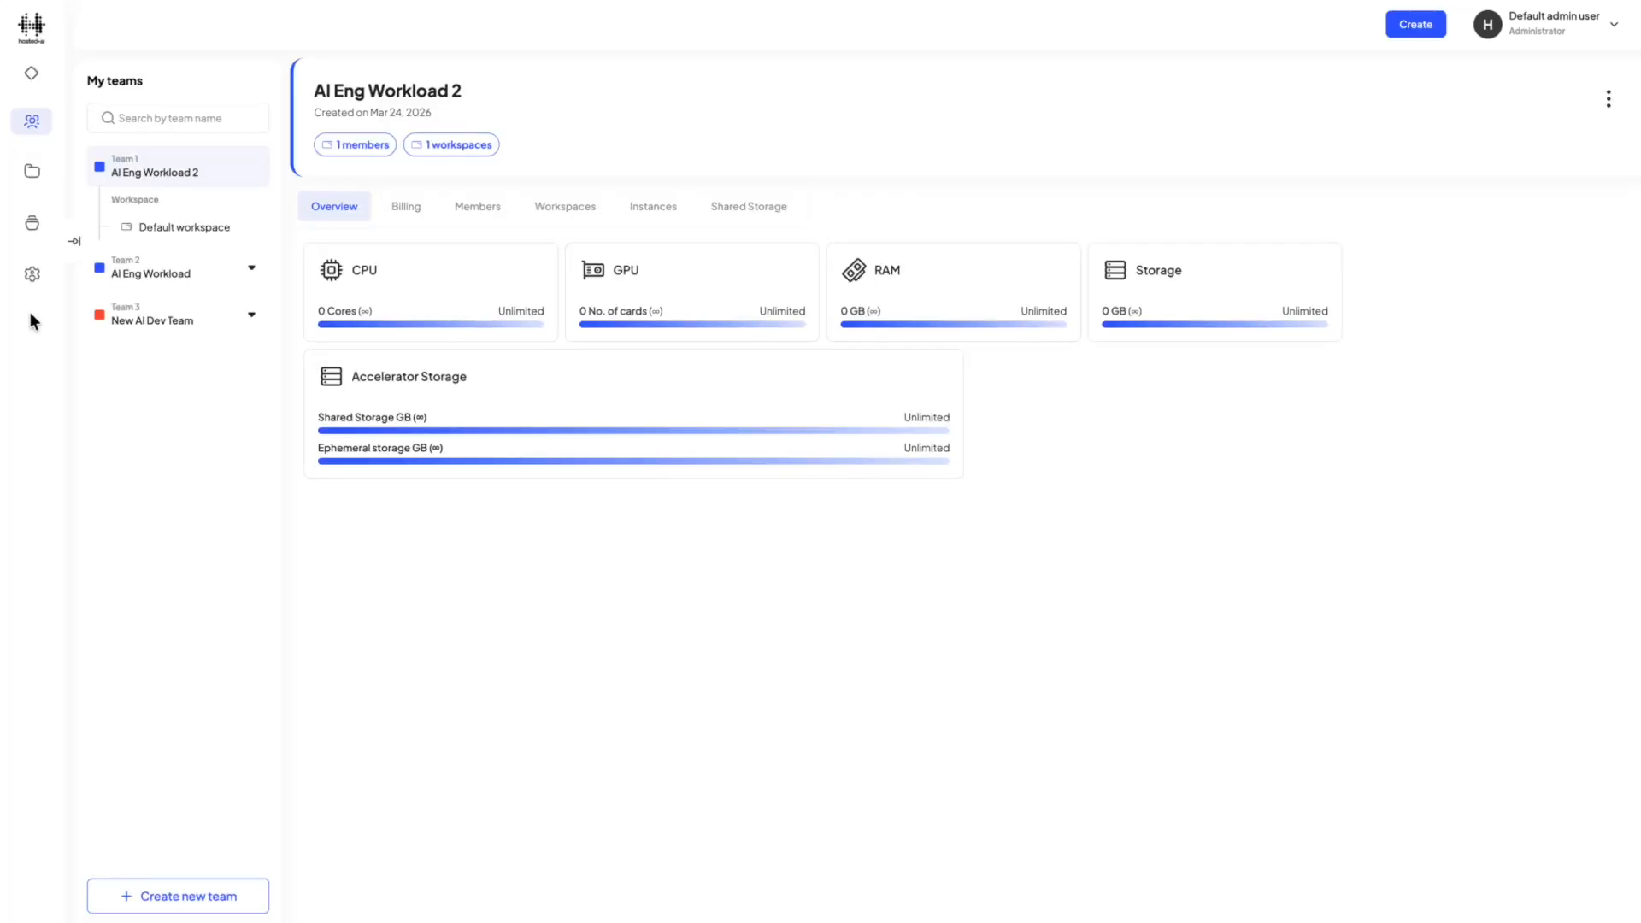
Start a new general resource policy named "New Resource Policy" and proceed to its resource settings.
click(33, 175)
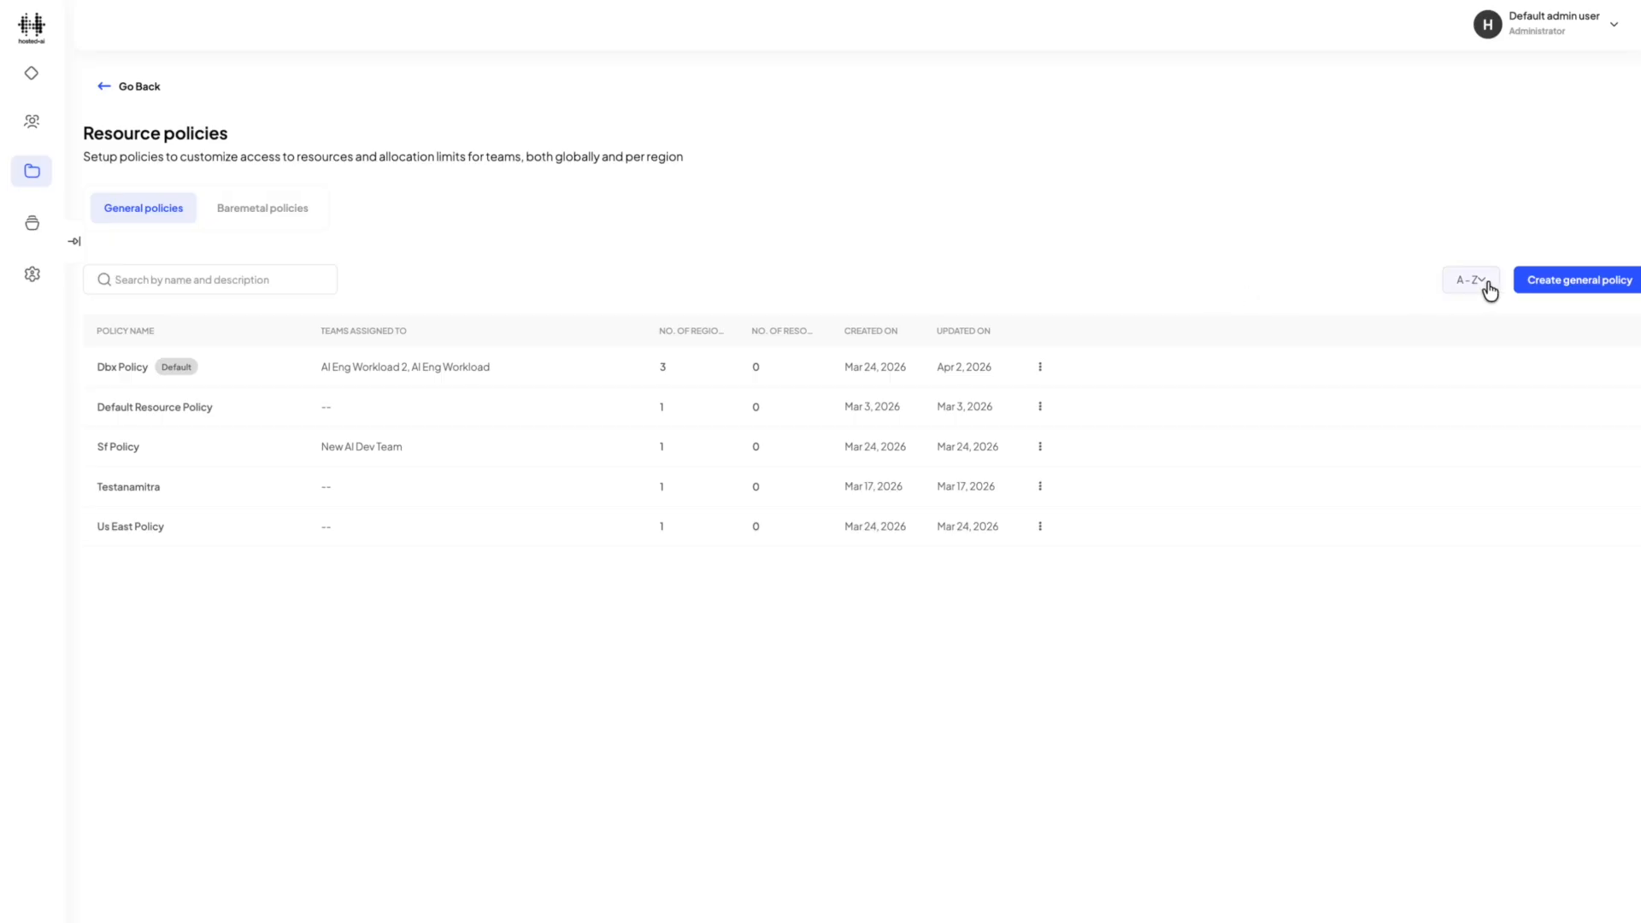
click(1569, 280)
click(575, 273)
text(New Resource)
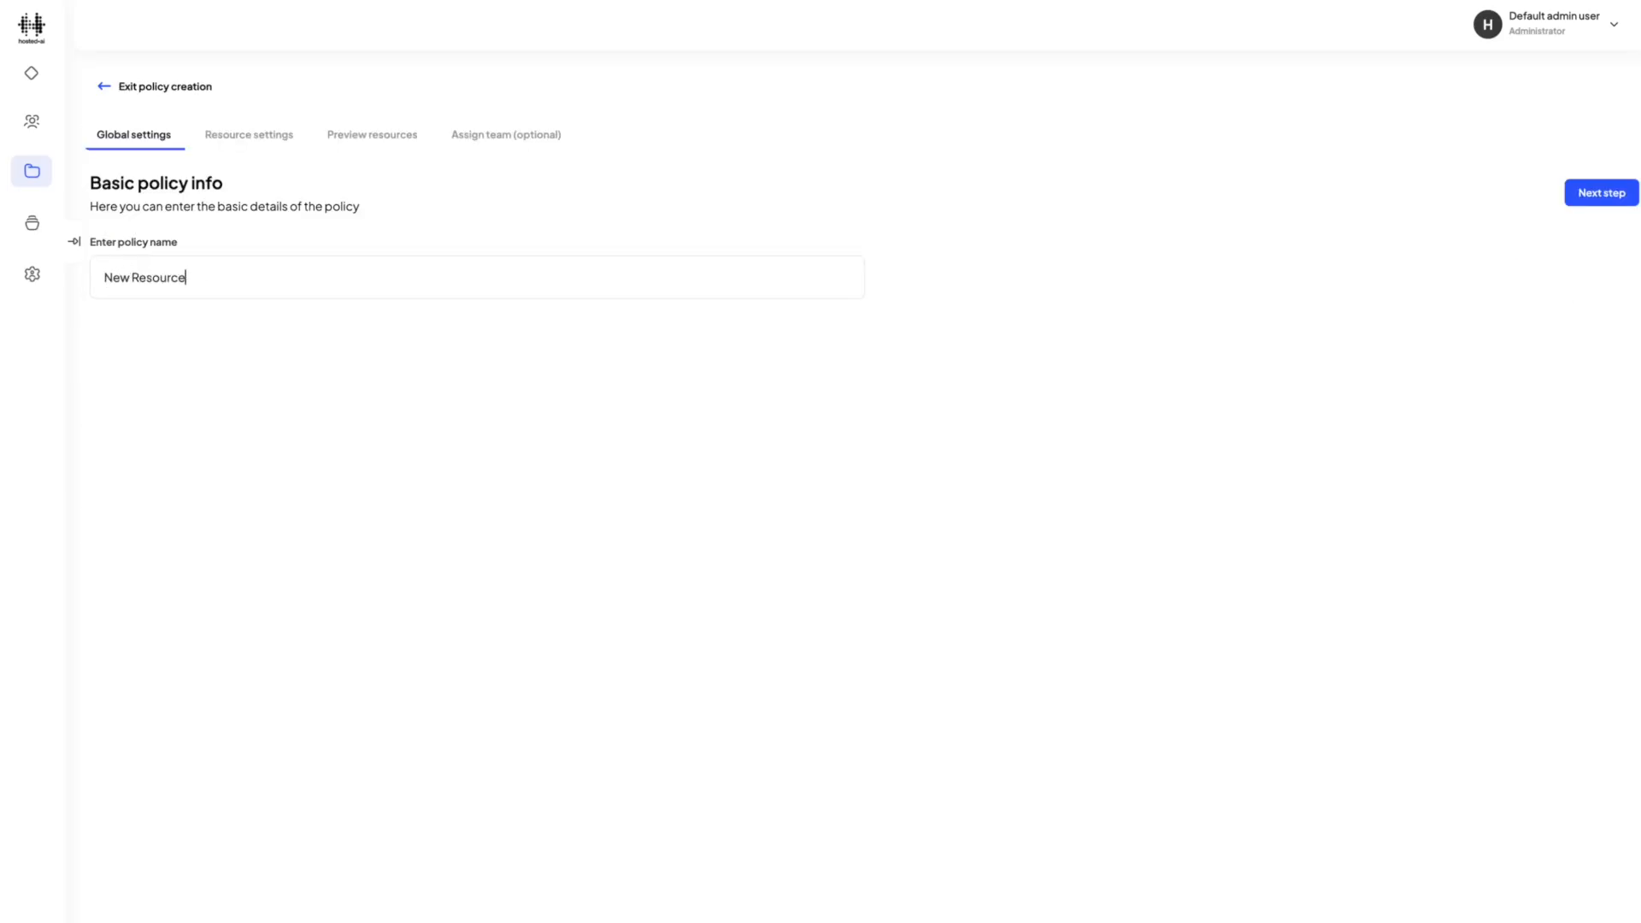
text( Policy)
click(1608, 195)
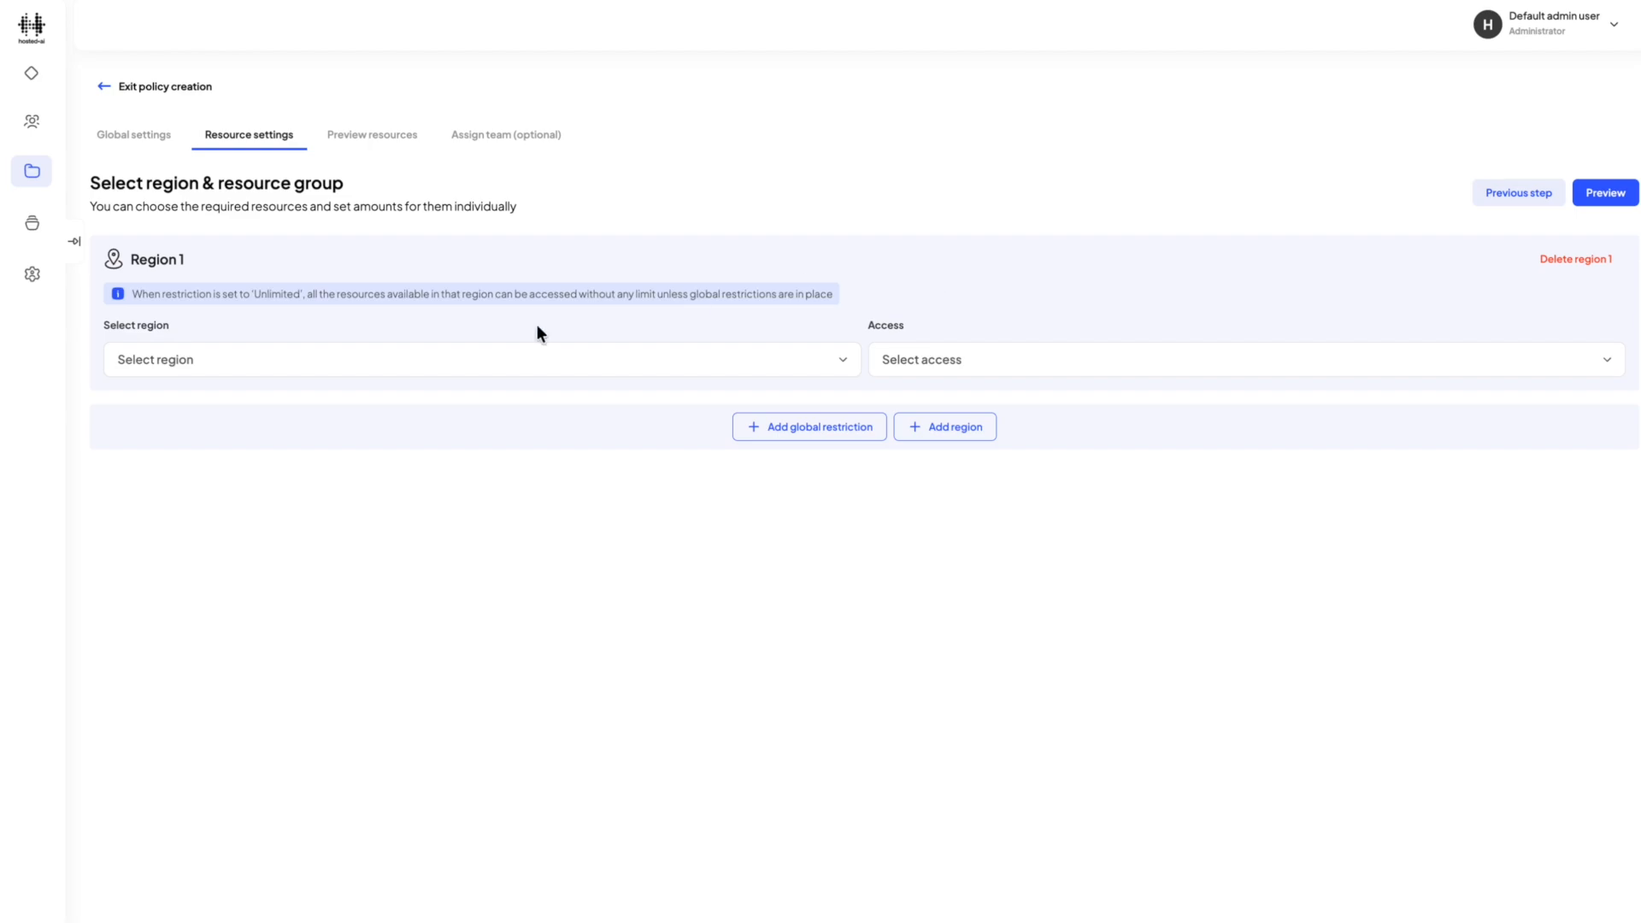
Set Region 1 of the resource policy to India (in-blr) with Restricted access.
click(489, 361)
click(282, 400)
click(920, 365)
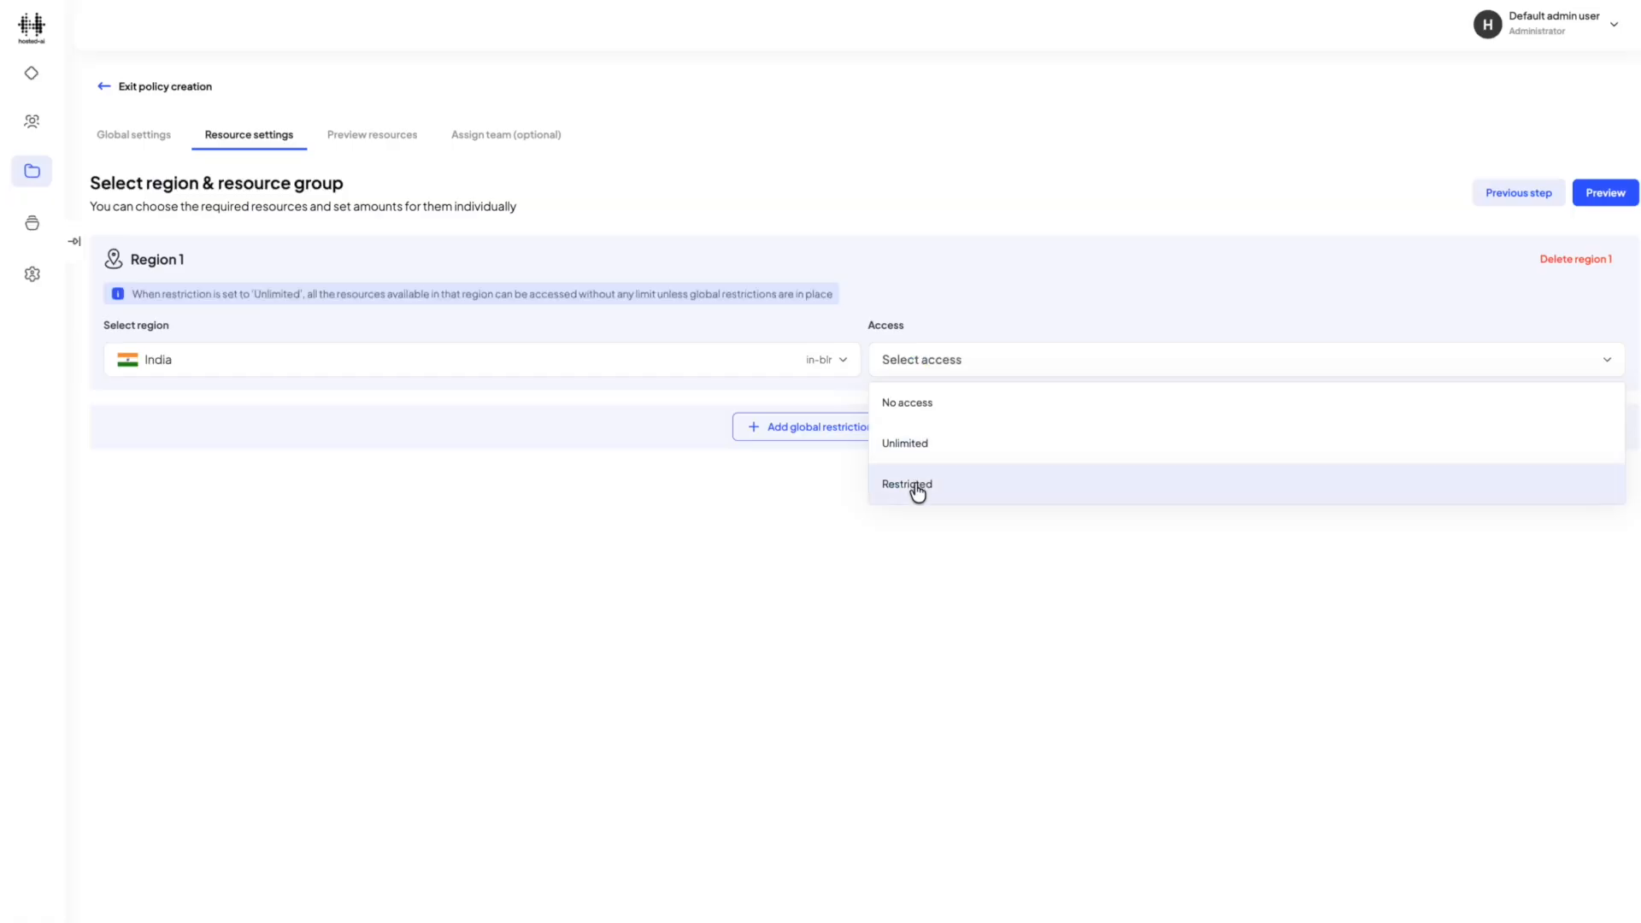
click(917, 493)
Restrict access to the accelerator pools and give the t4pool1 resource Unlimited access.
click(469, 436)
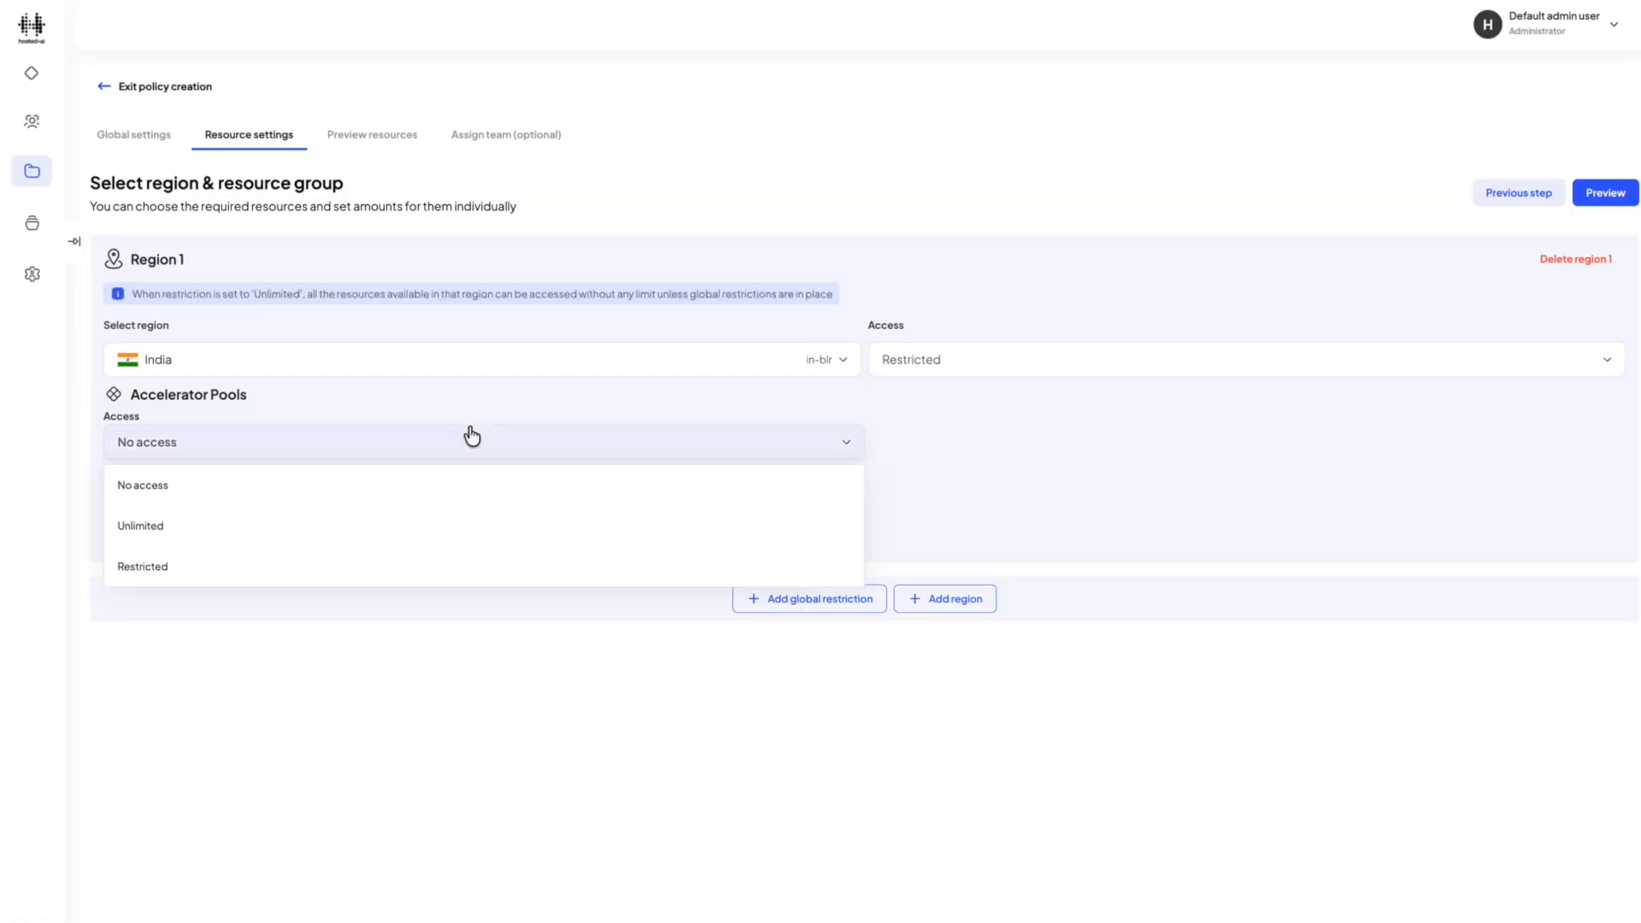
click(314, 567)
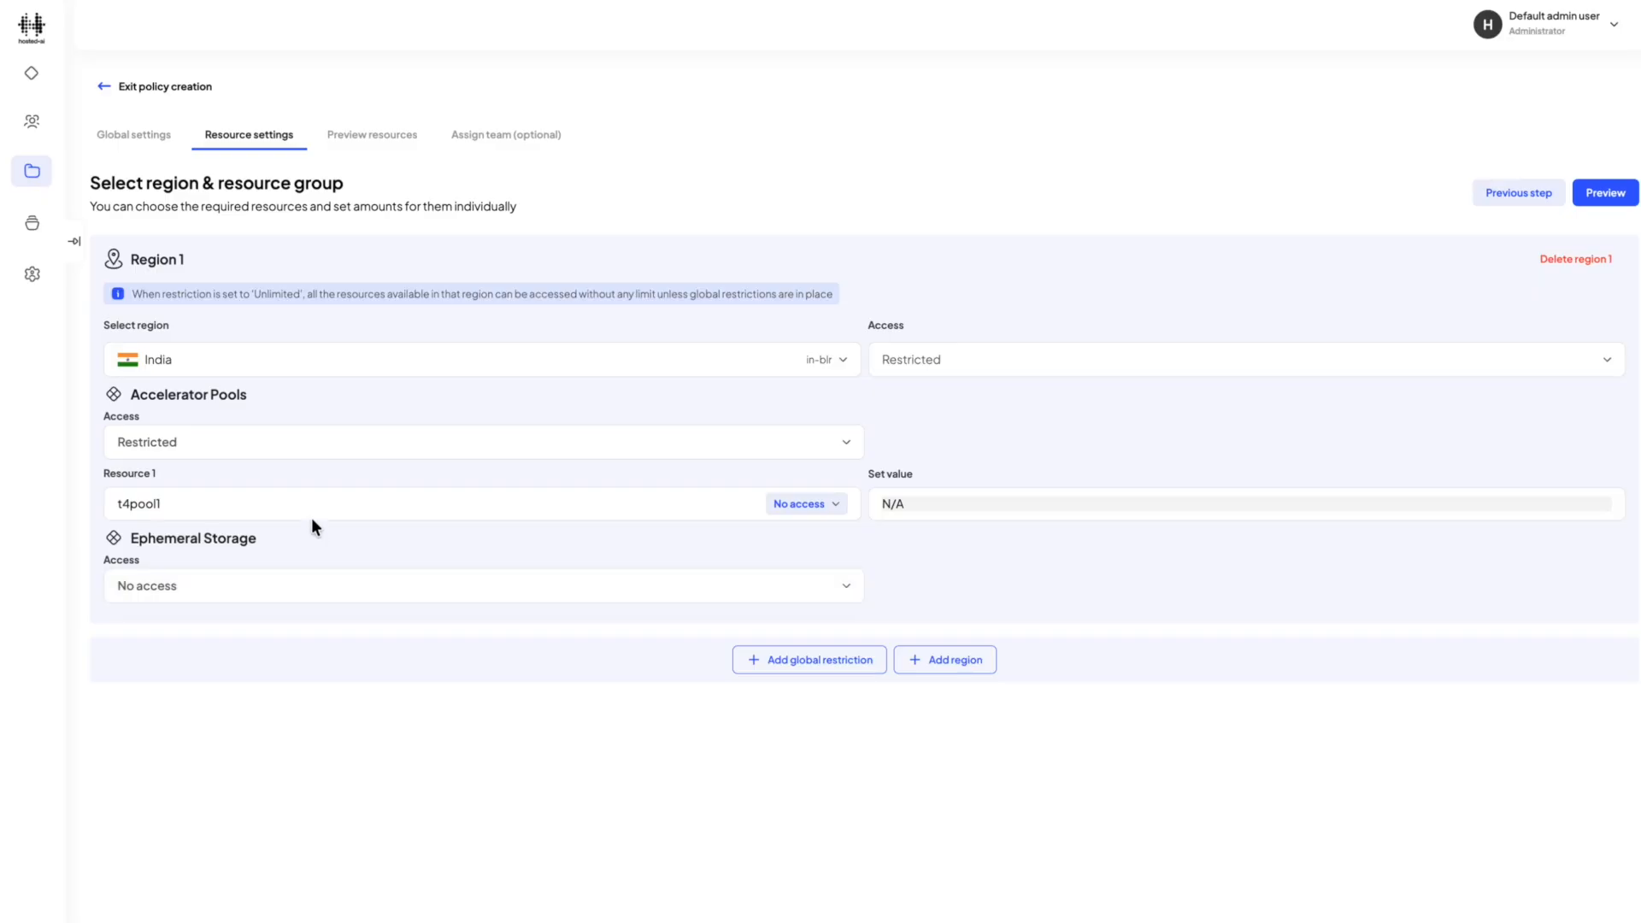
click(787, 506)
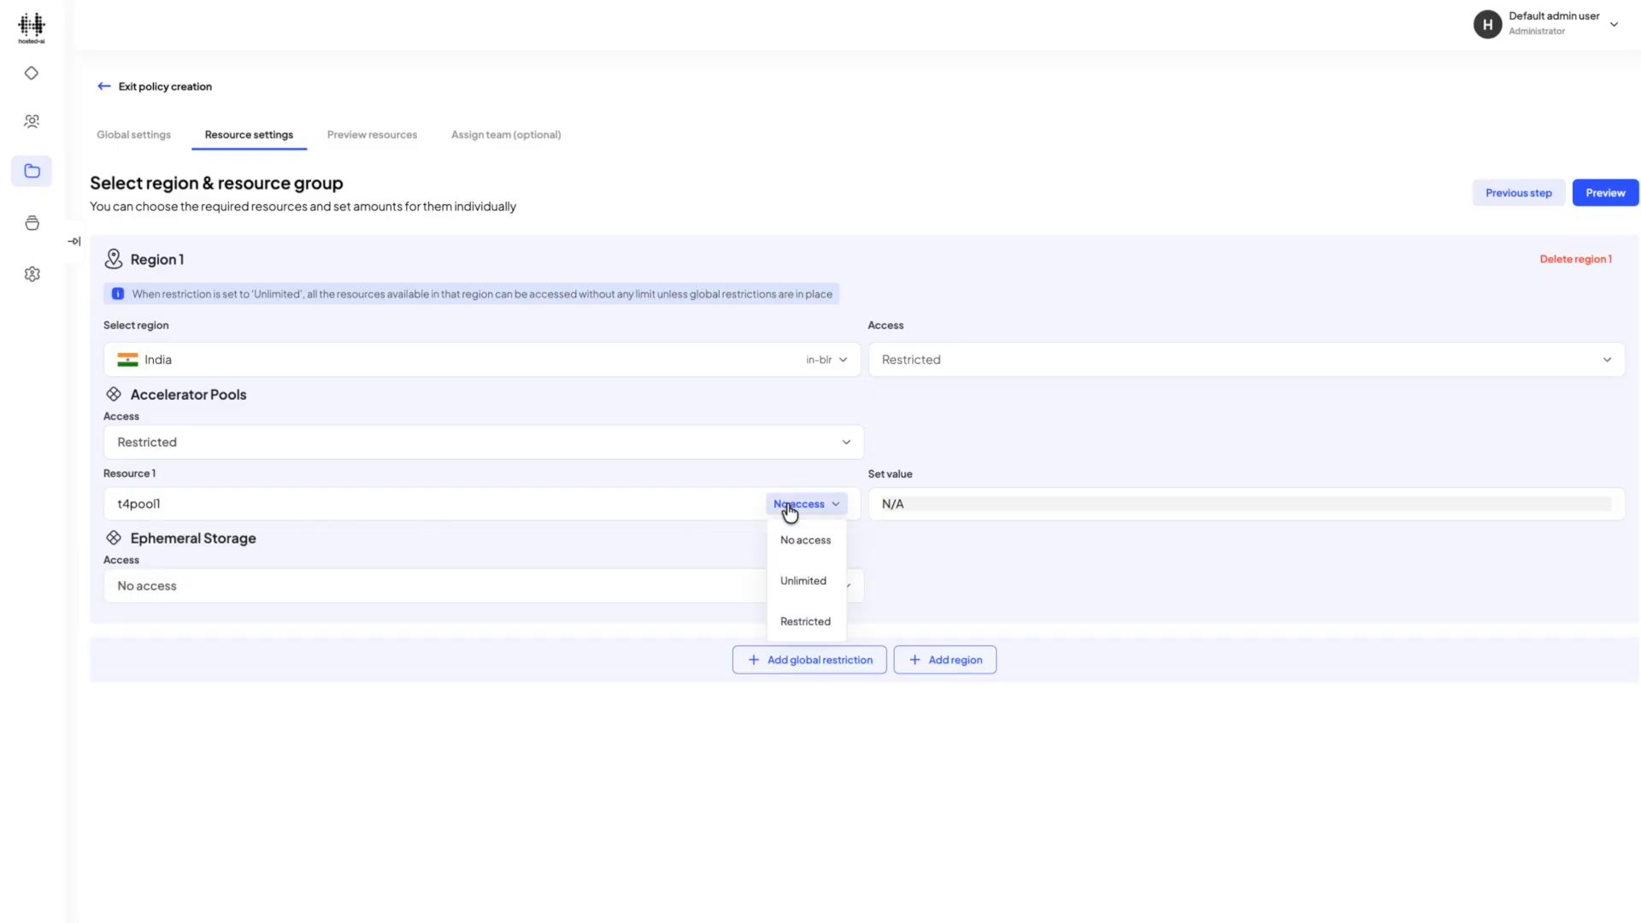
click(795, 590)
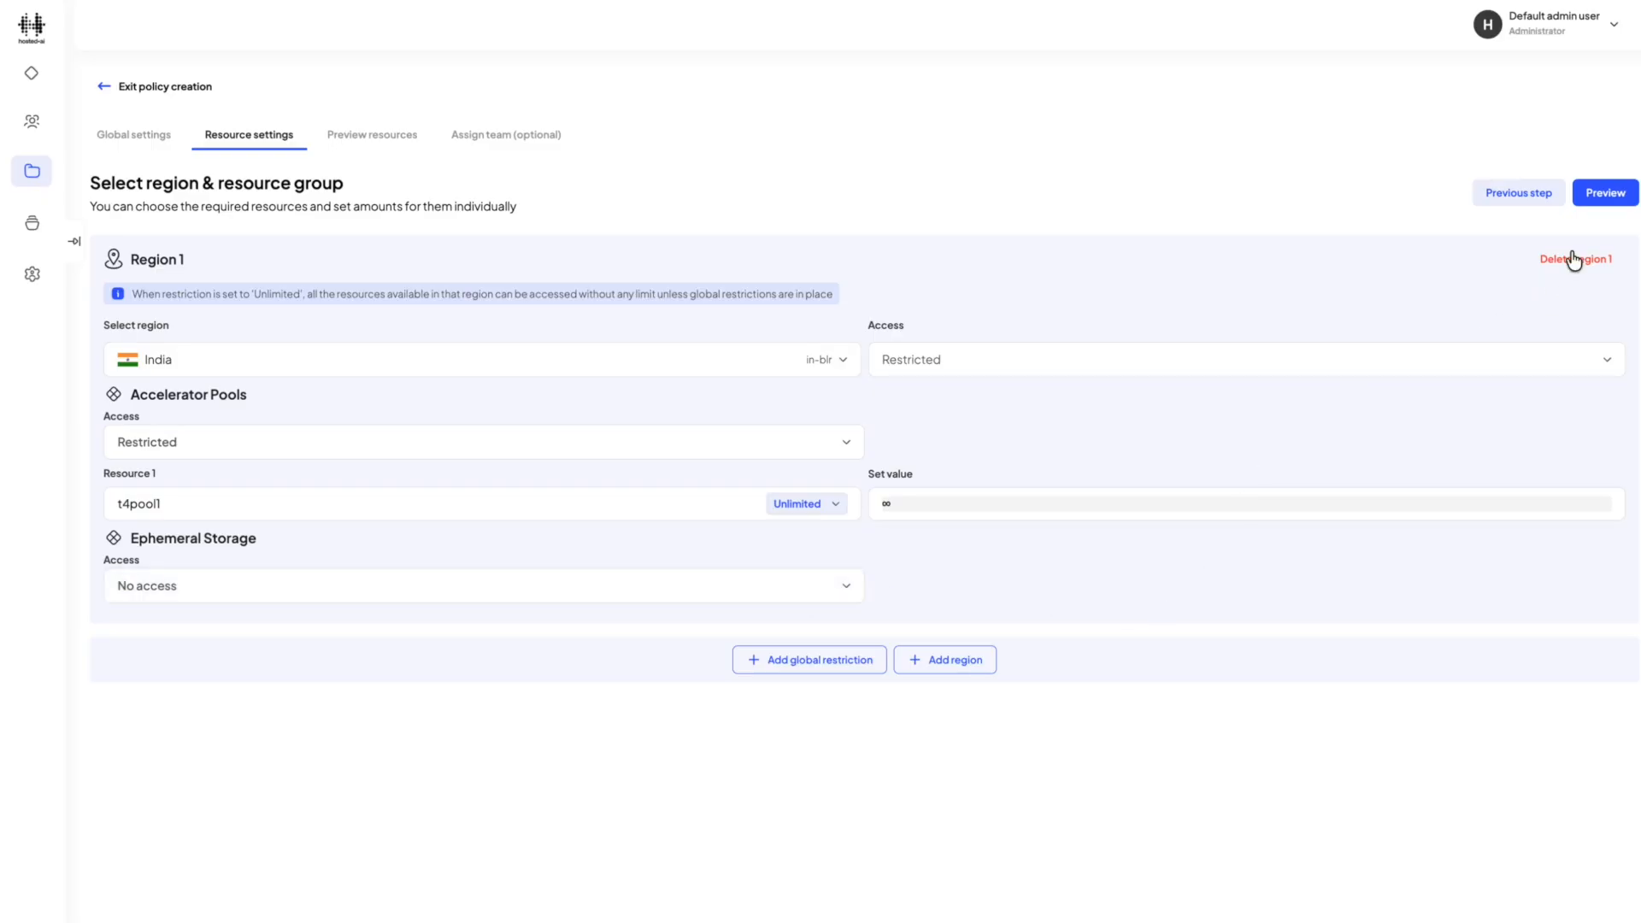
Proceed through the resource preview, assign the policy to New AI Dev Team and finish creating it.
click(1597, 204)
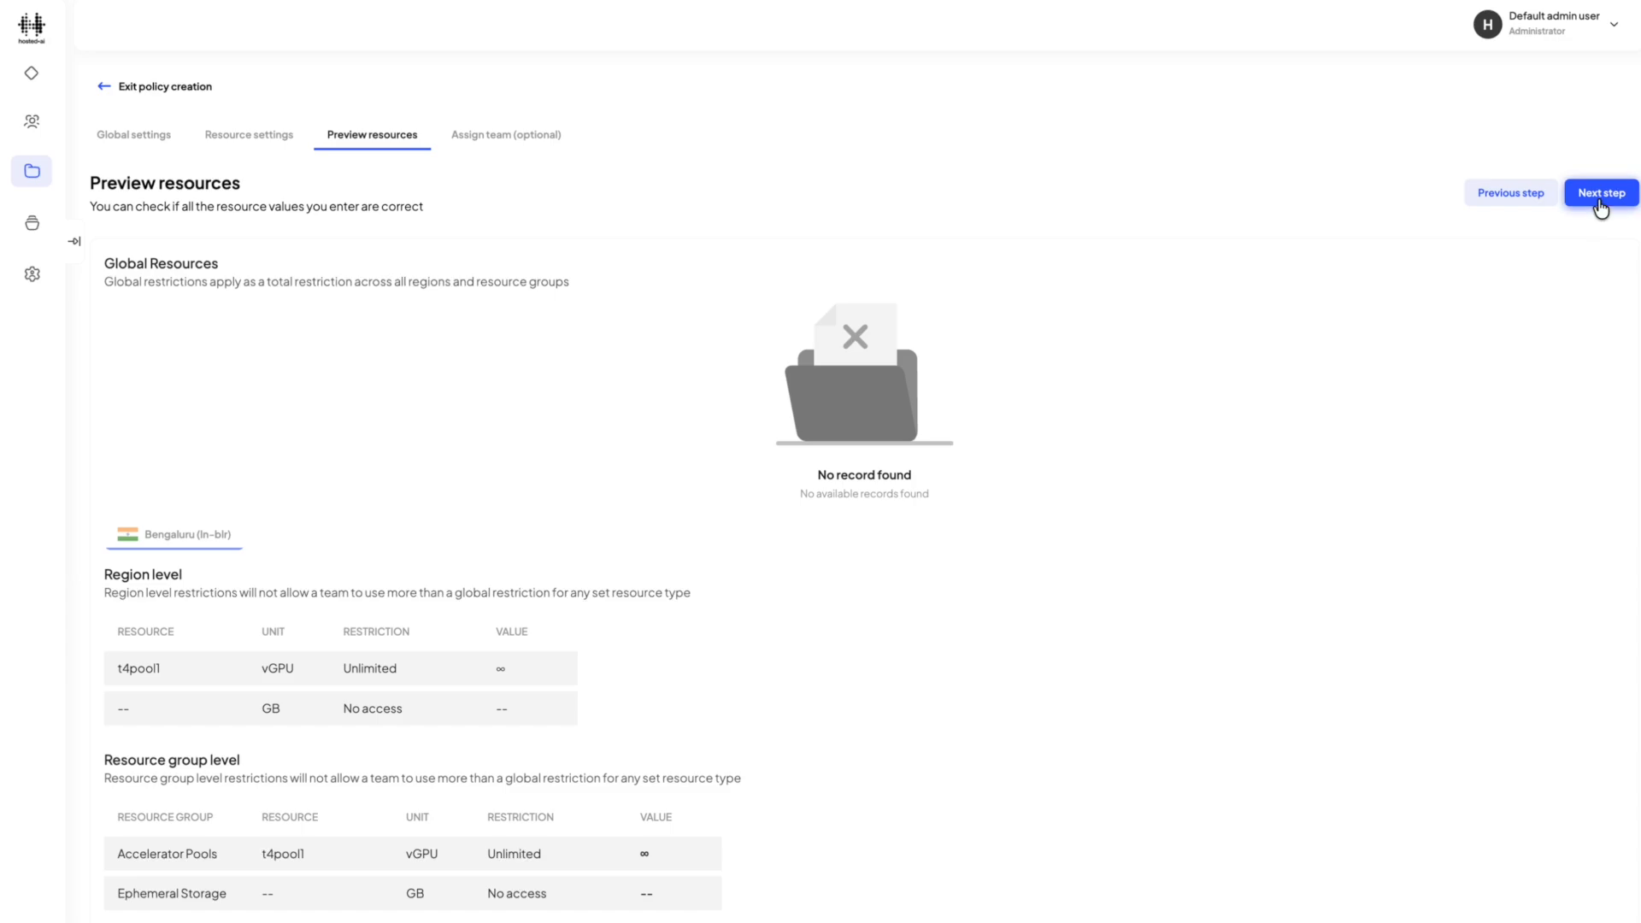
click(1600, 197)
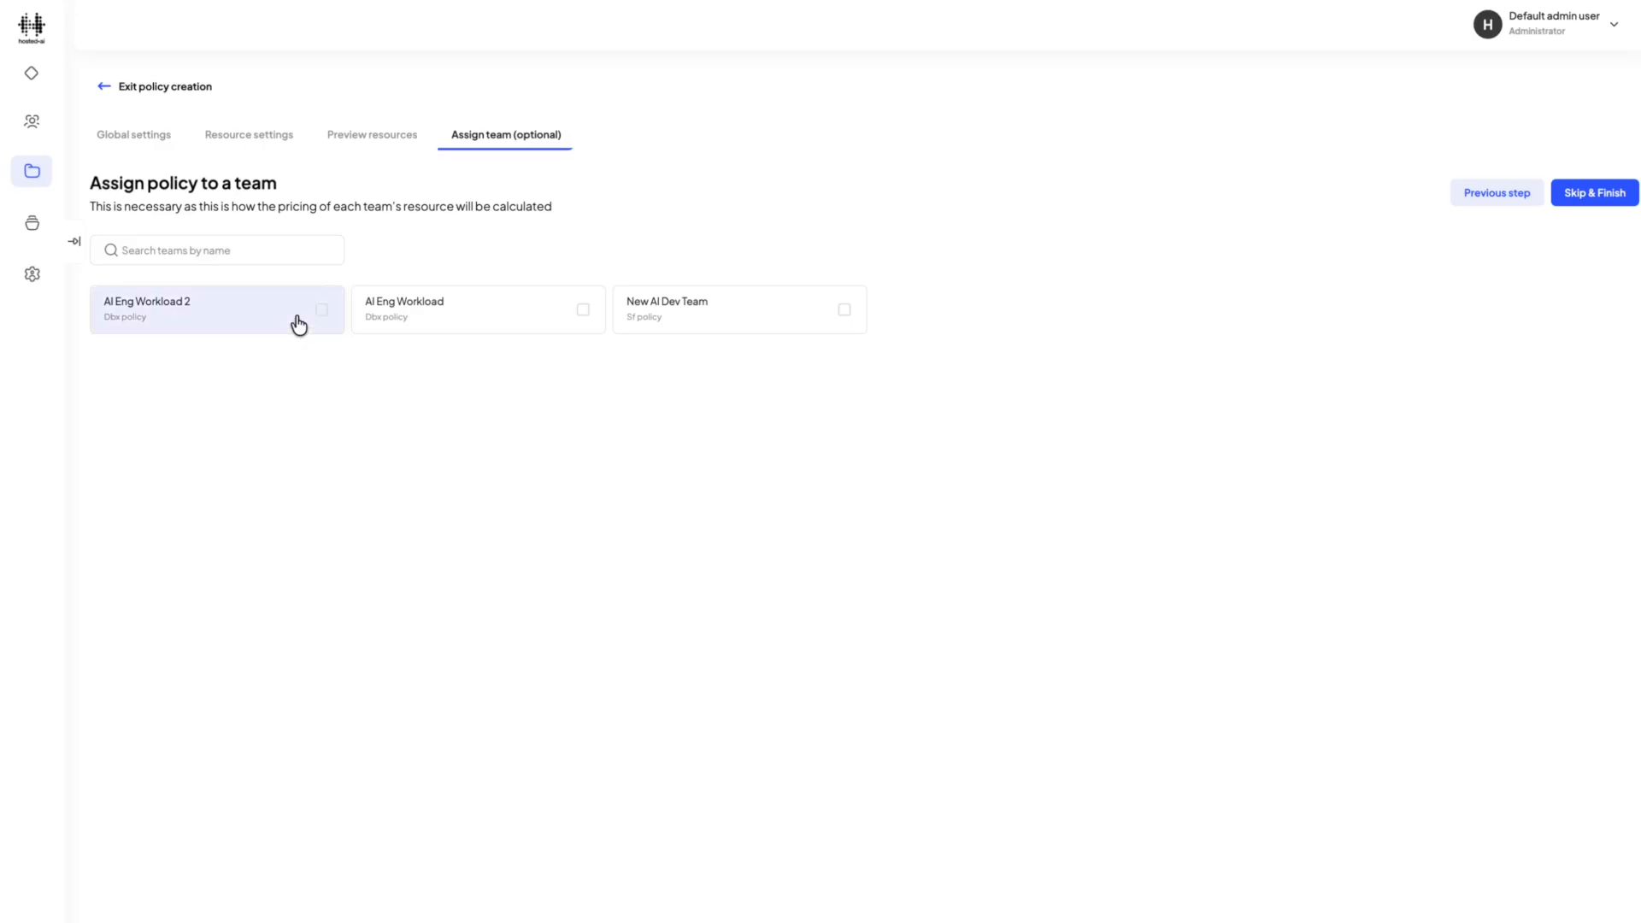
click(737, 327)
click(1609, 195)
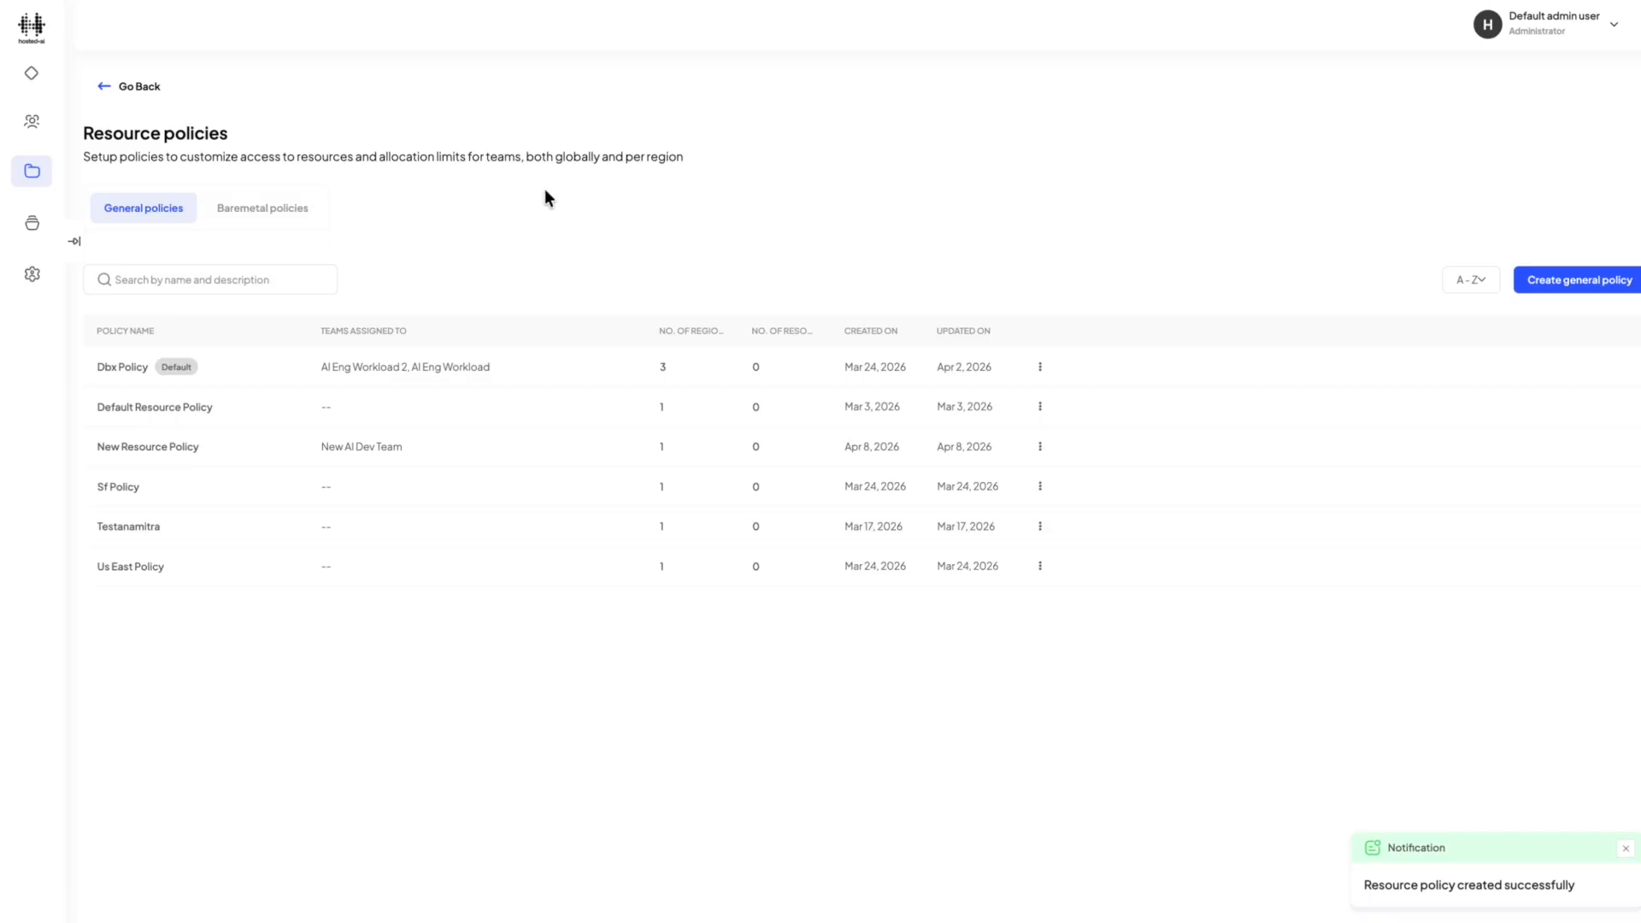
Start a new general instance type policy named "New Instance Policy" and proceed to choosing its instance types.
click(128, 86)
click(357, 190)
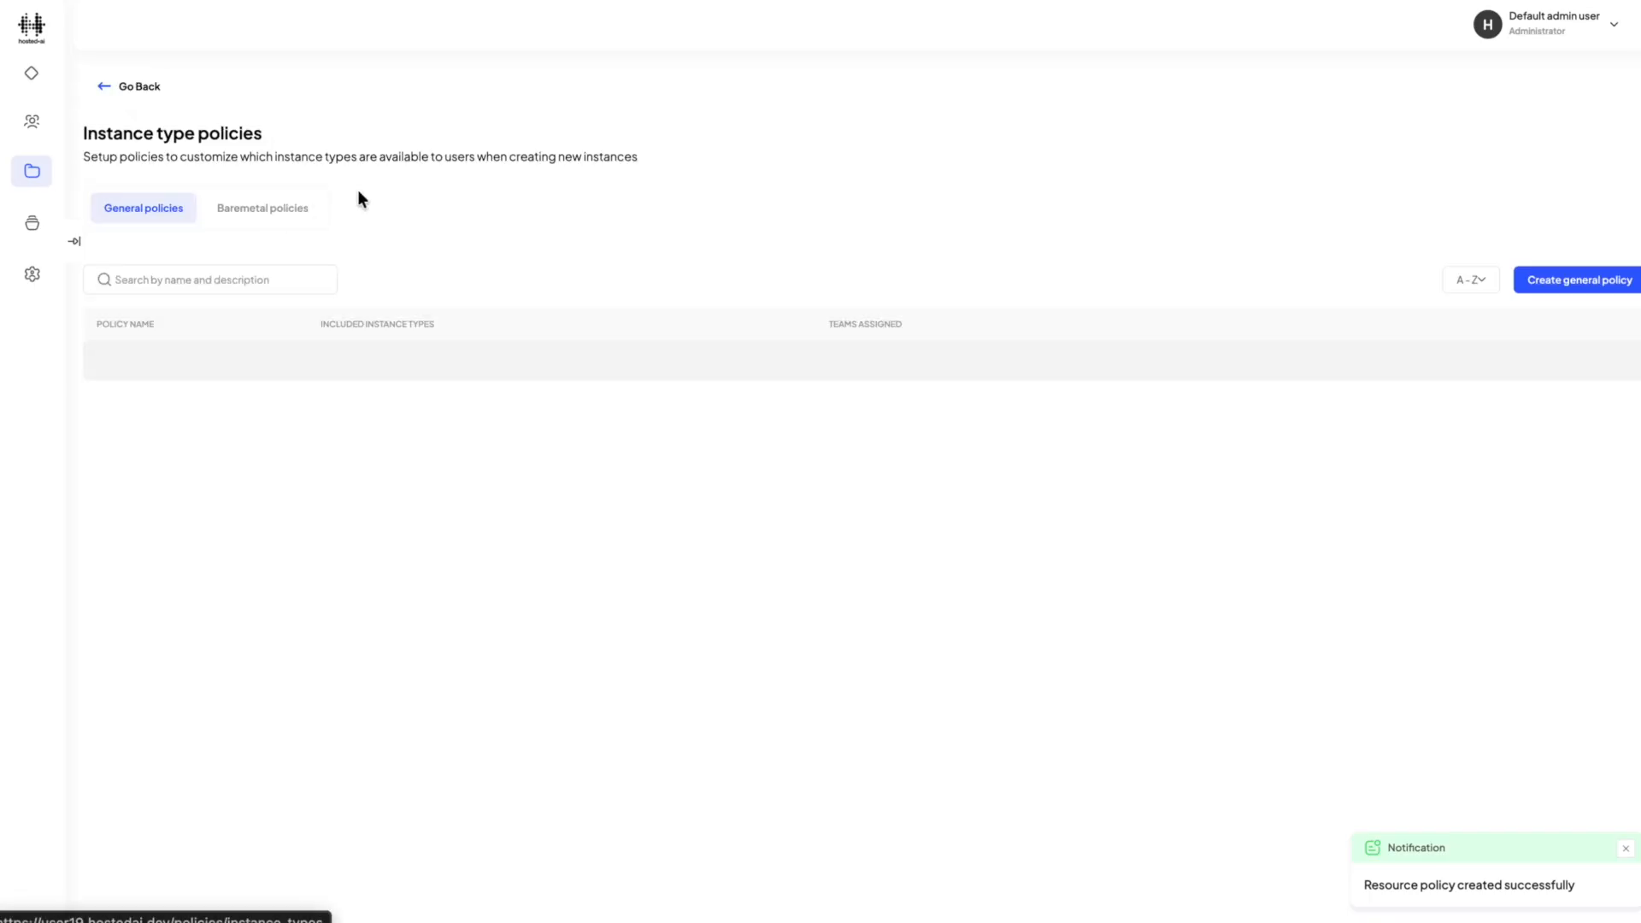
click(1545, 284)
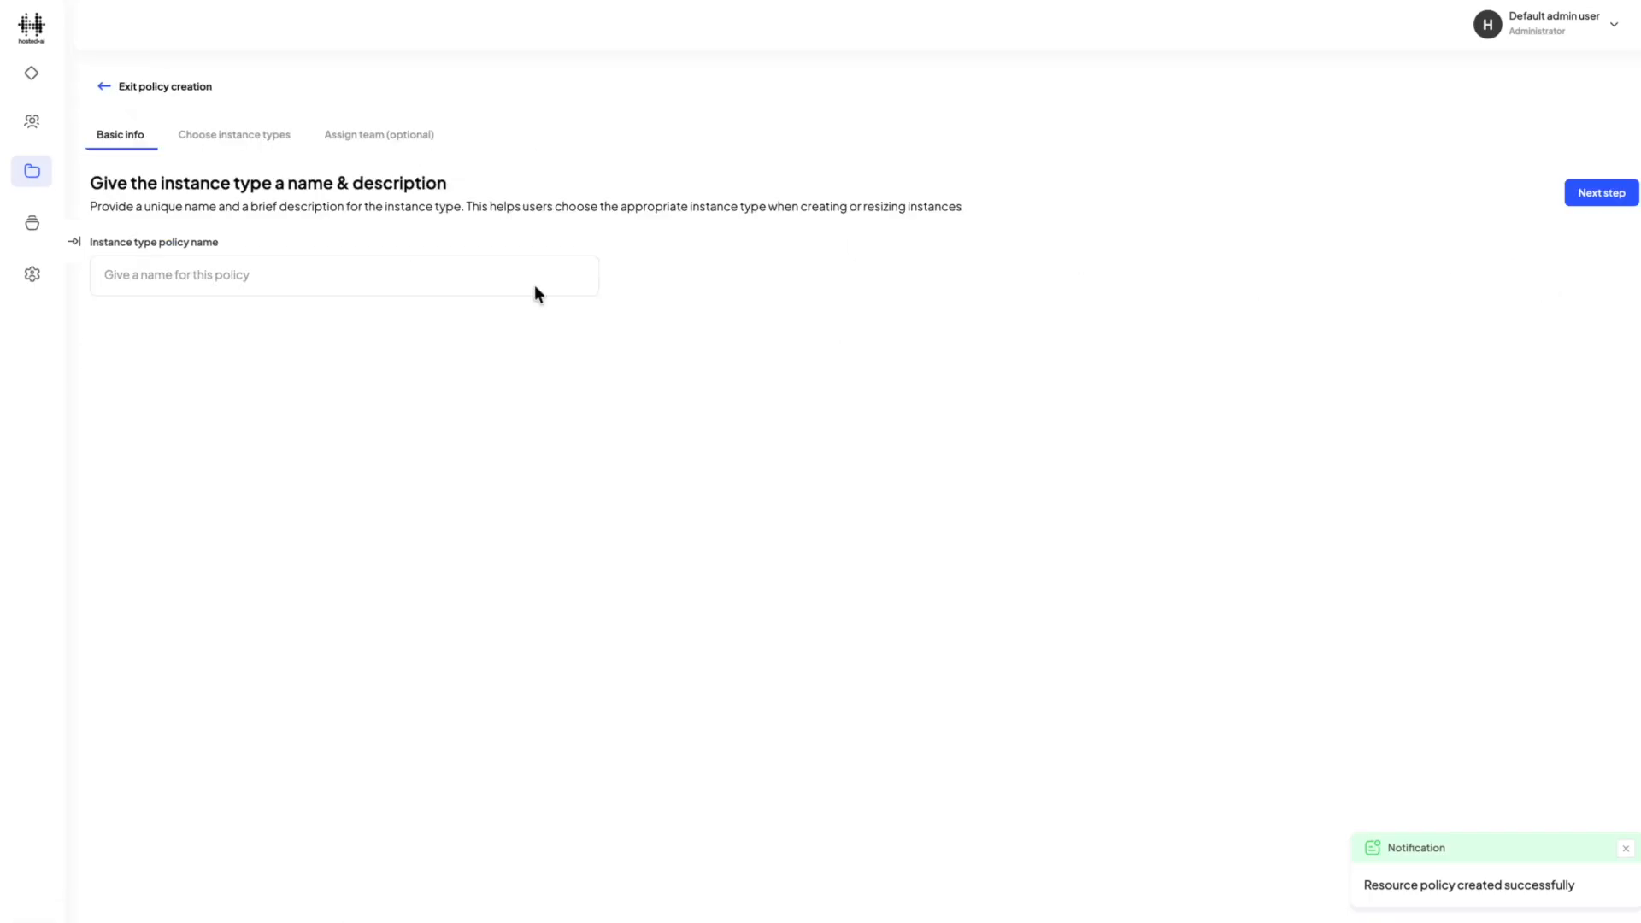
click(335, 273)
text(New)
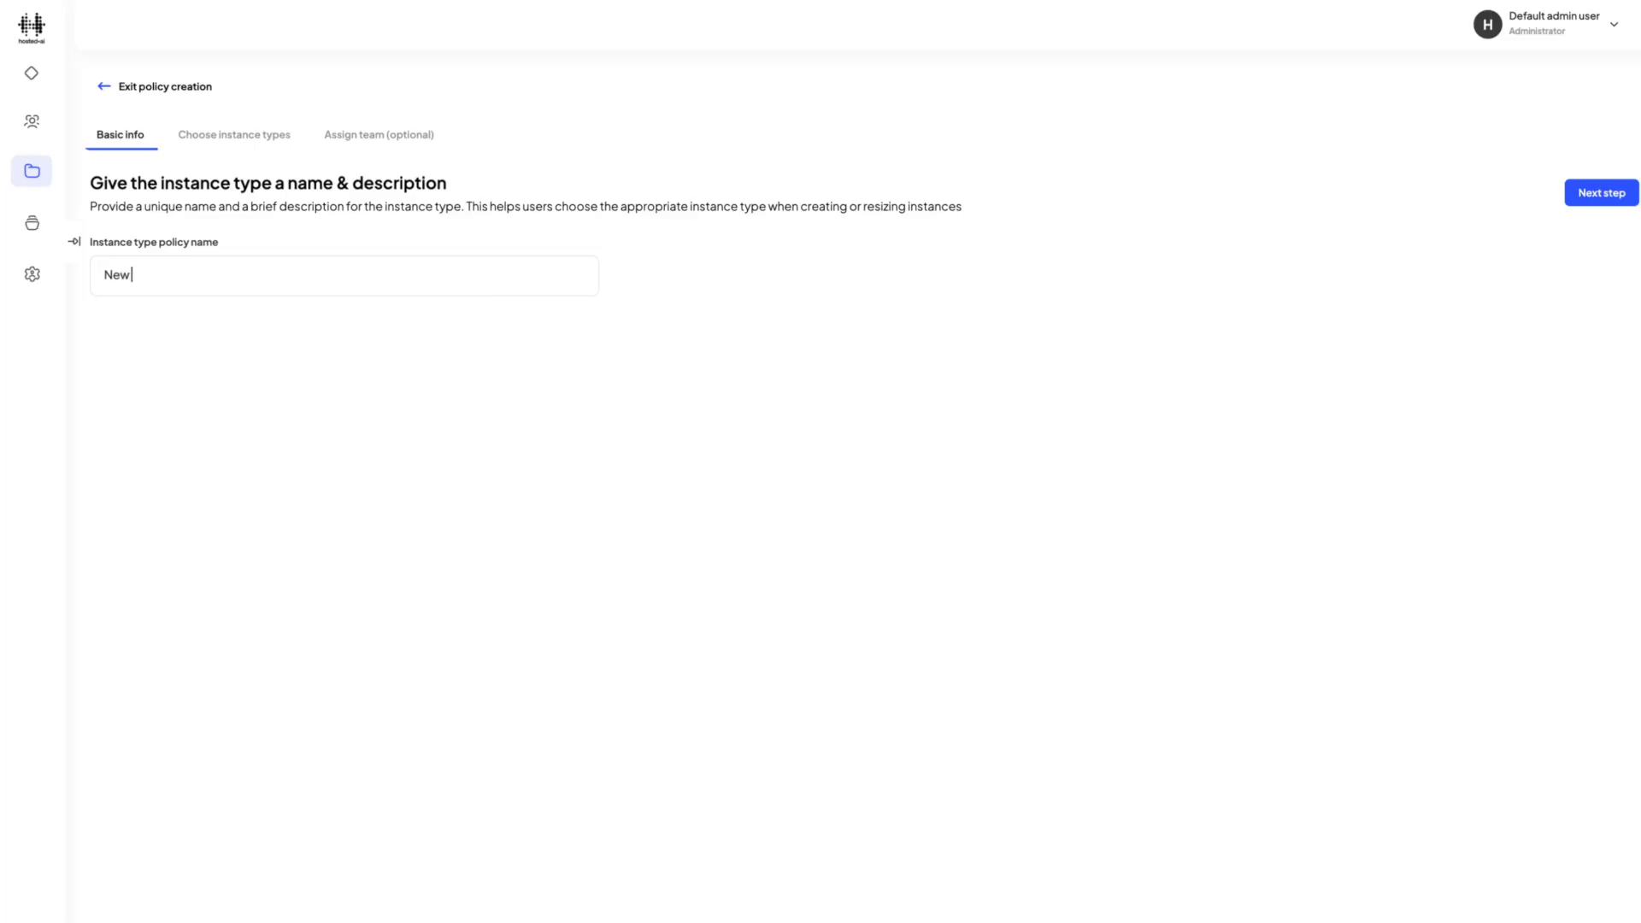
text( Instance Policy)
click(1598, 195)
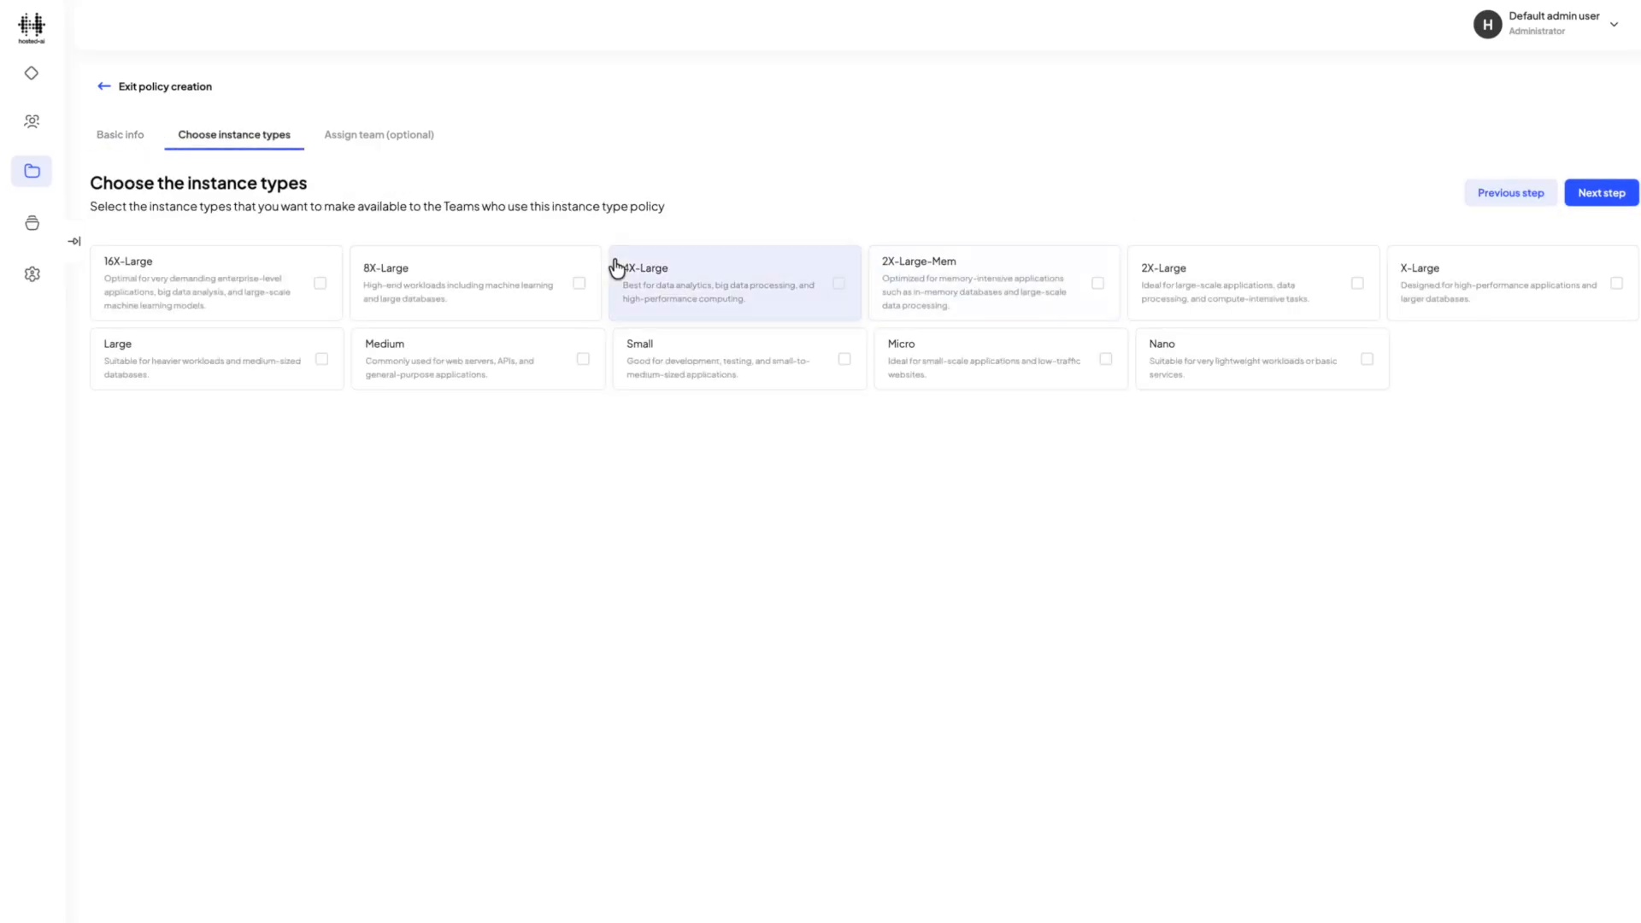
Include the Small, Medium, Large and X-Large instance types in the policy.
click(649, 359)
click(432, 359)
click(198, 366)
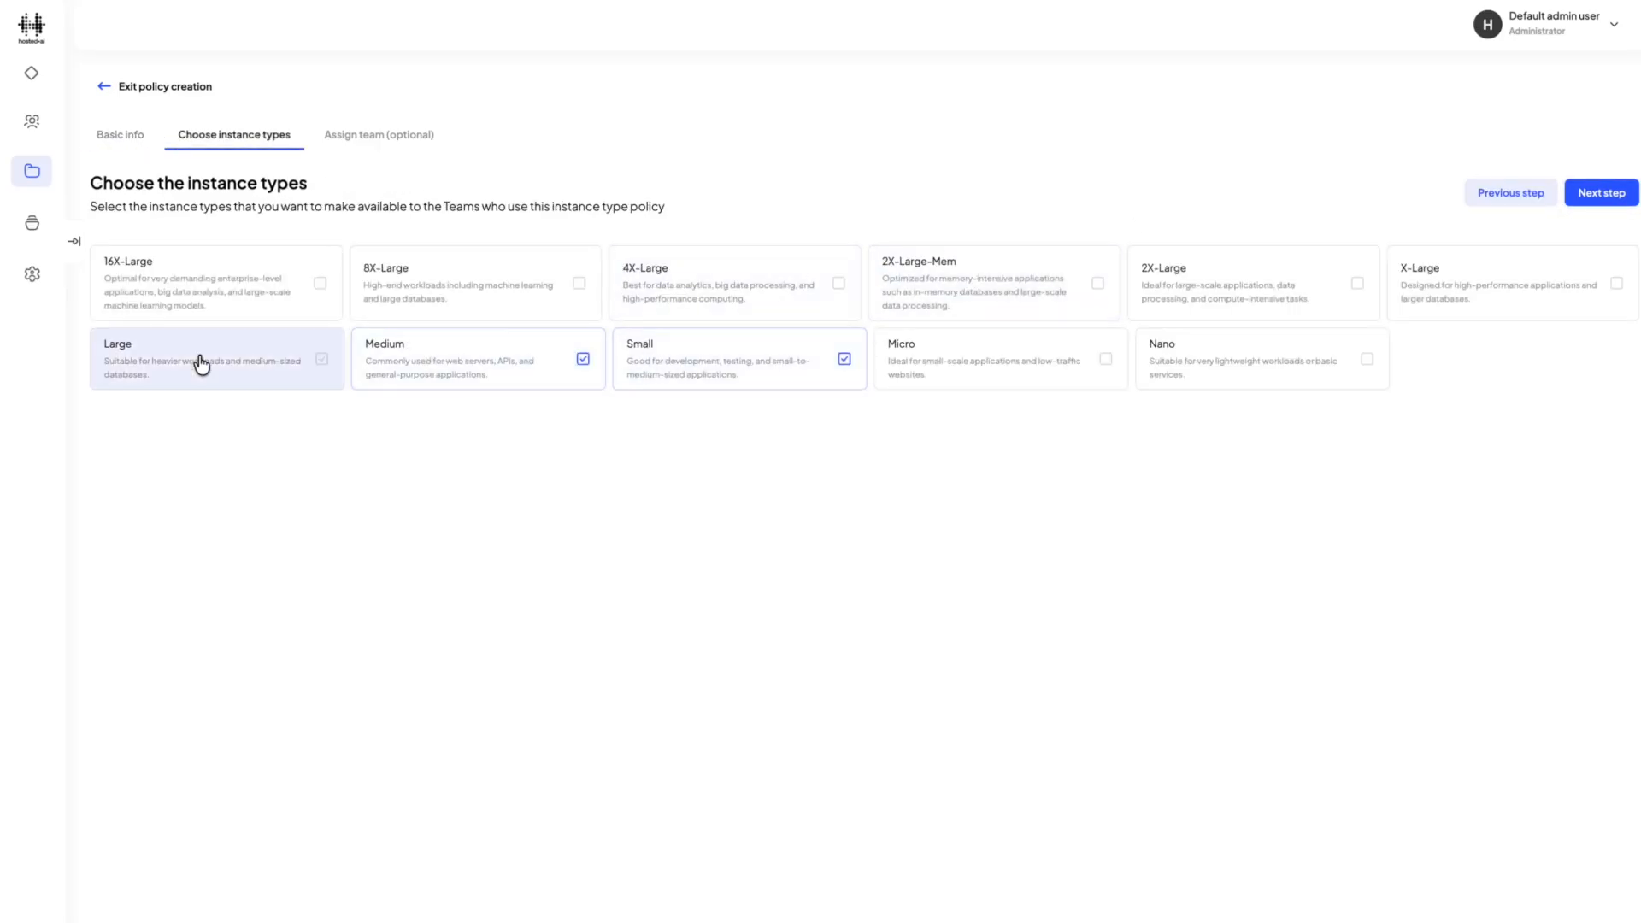
click(1456, 292)
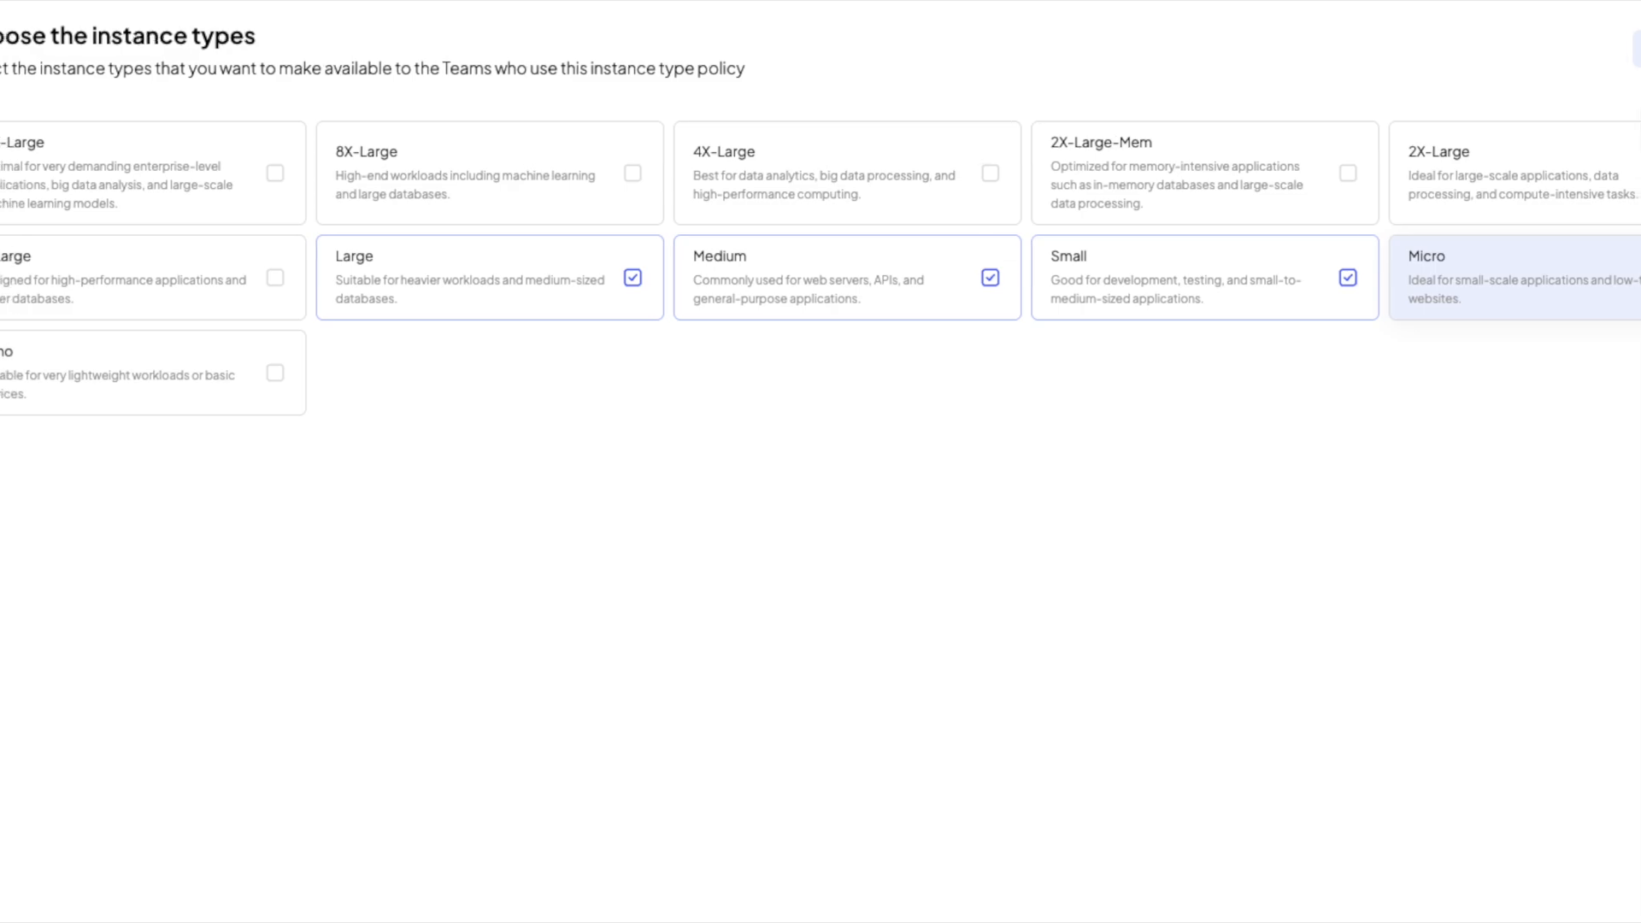
Assign the instance type policy to New AI Dev Team and finish creating it.
click(1564, 193)
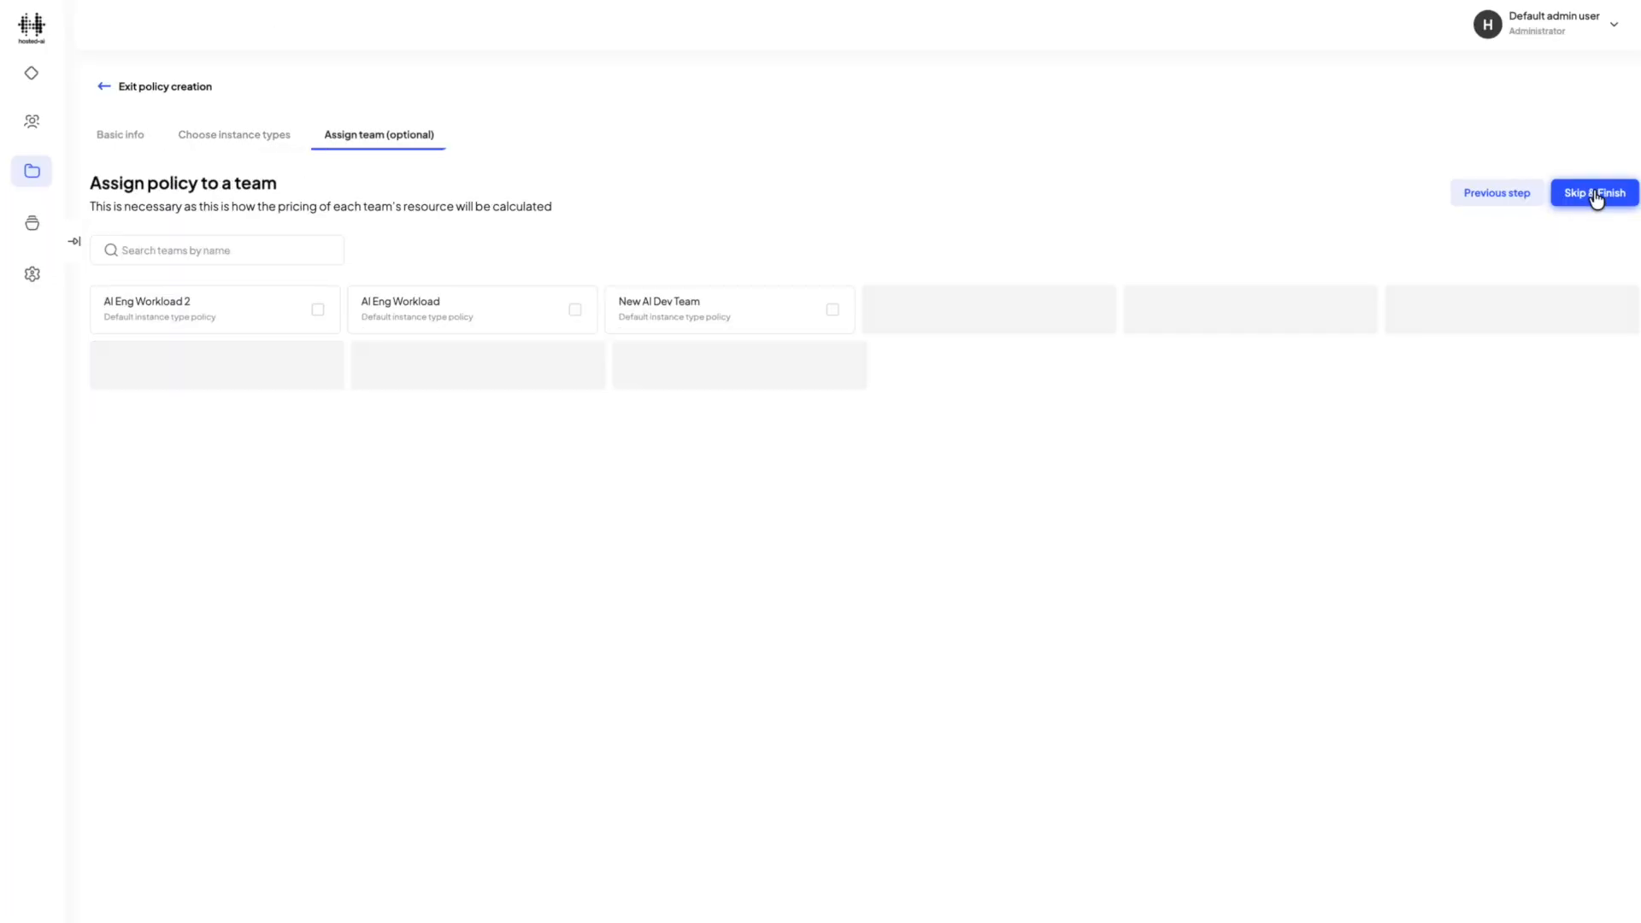
click(800, 323)
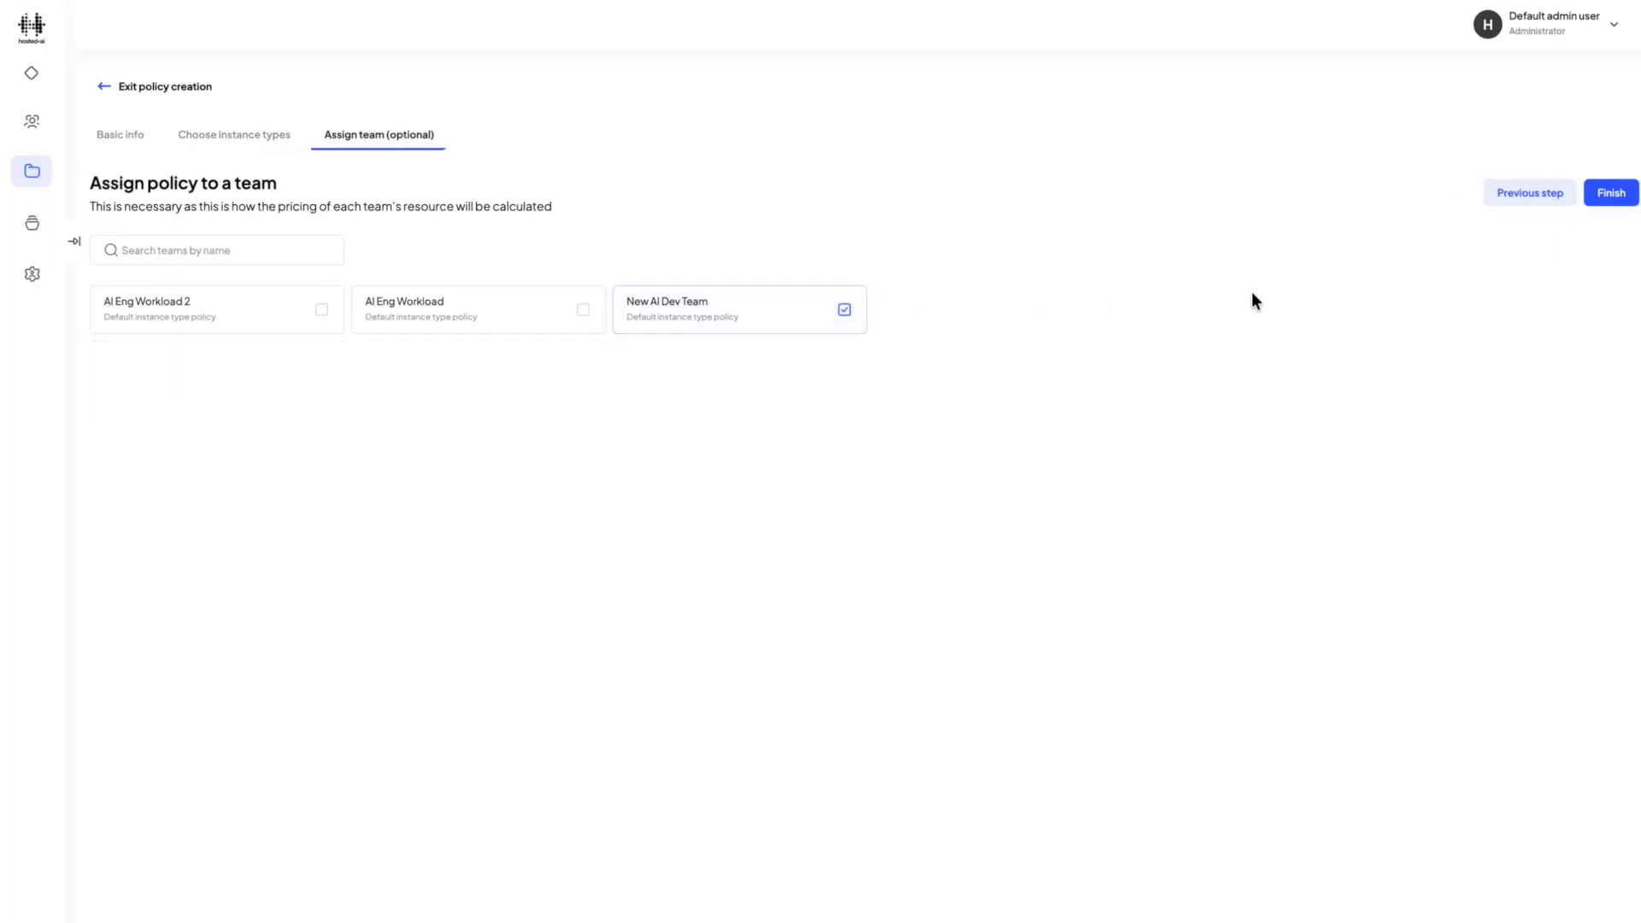
click(1603, 202)
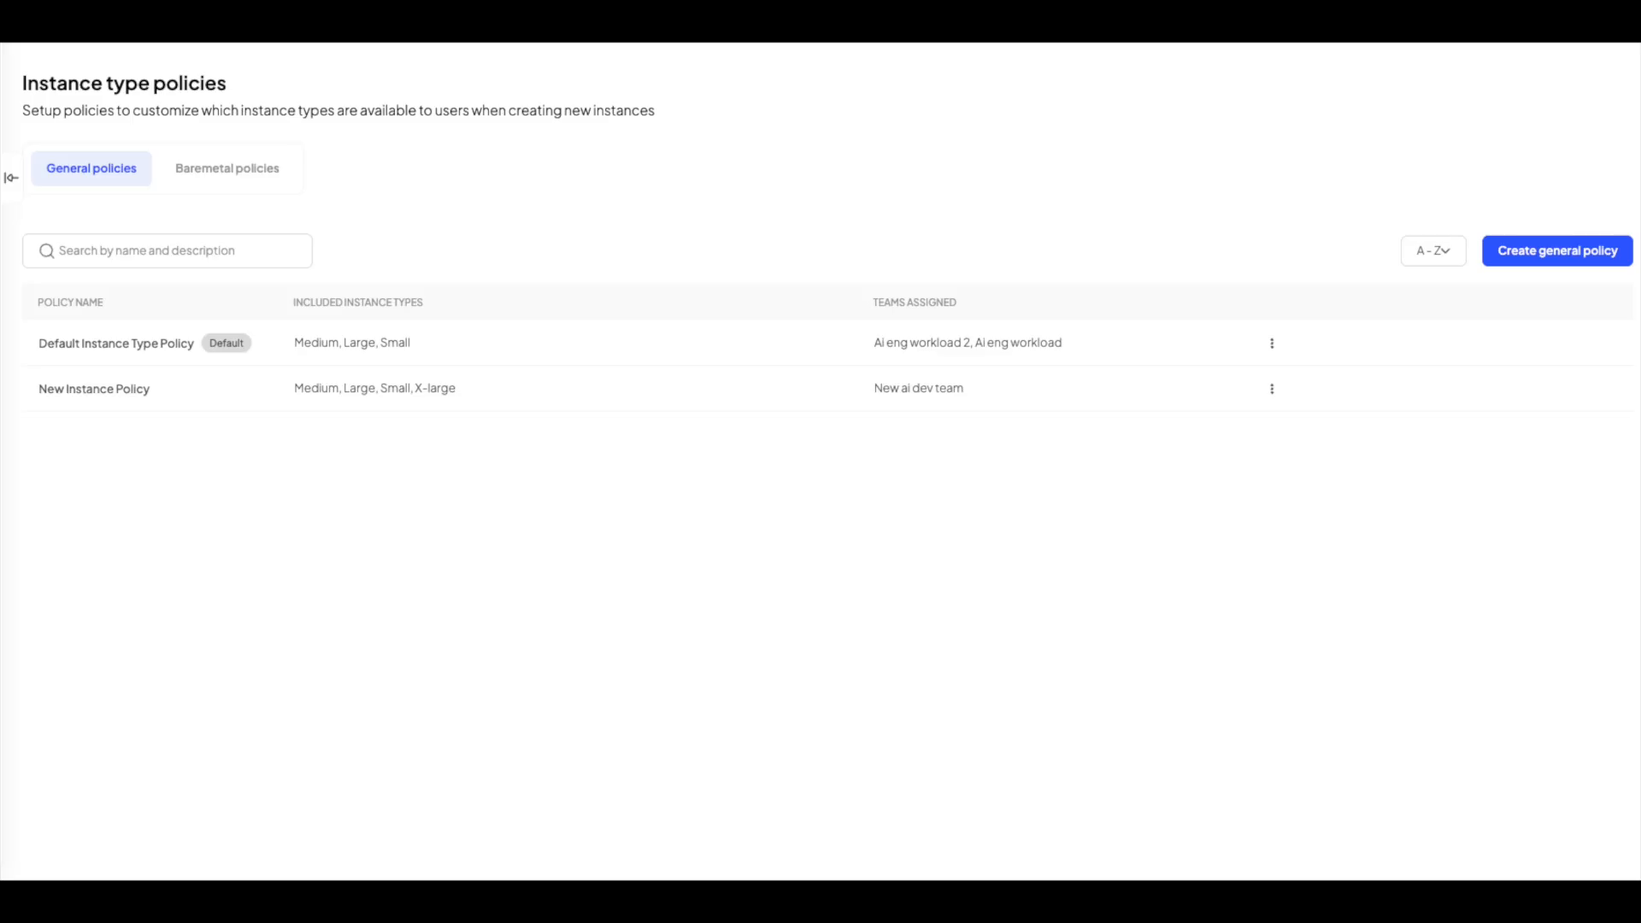
Start a new general image policy named "New Image Policy".
click(135, 84)
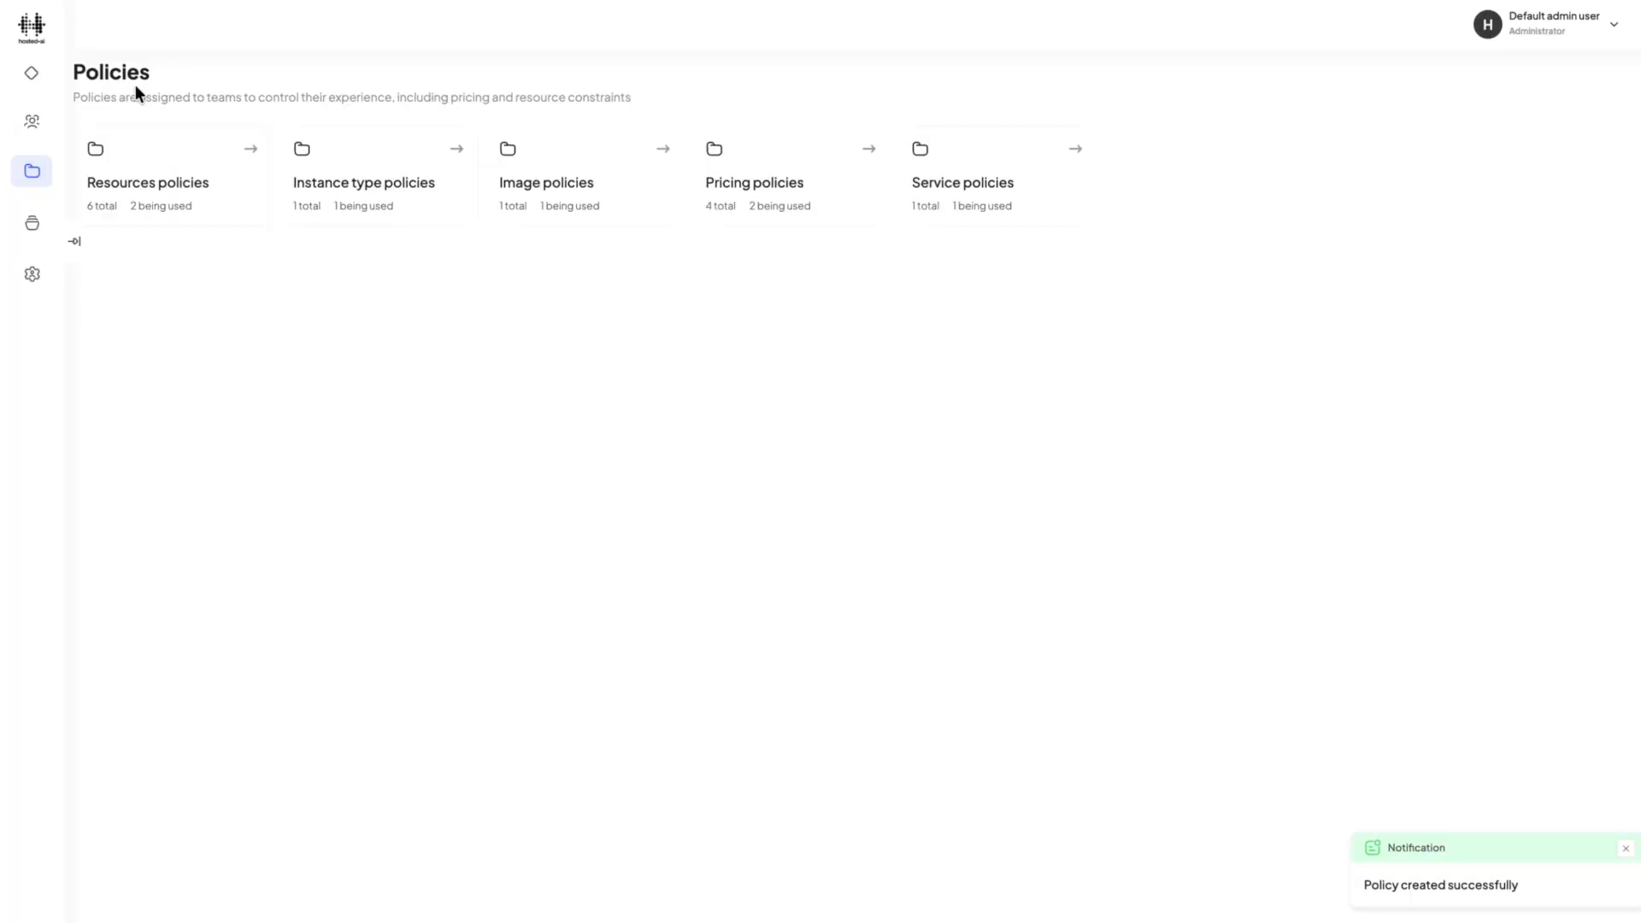
click(596, 215)
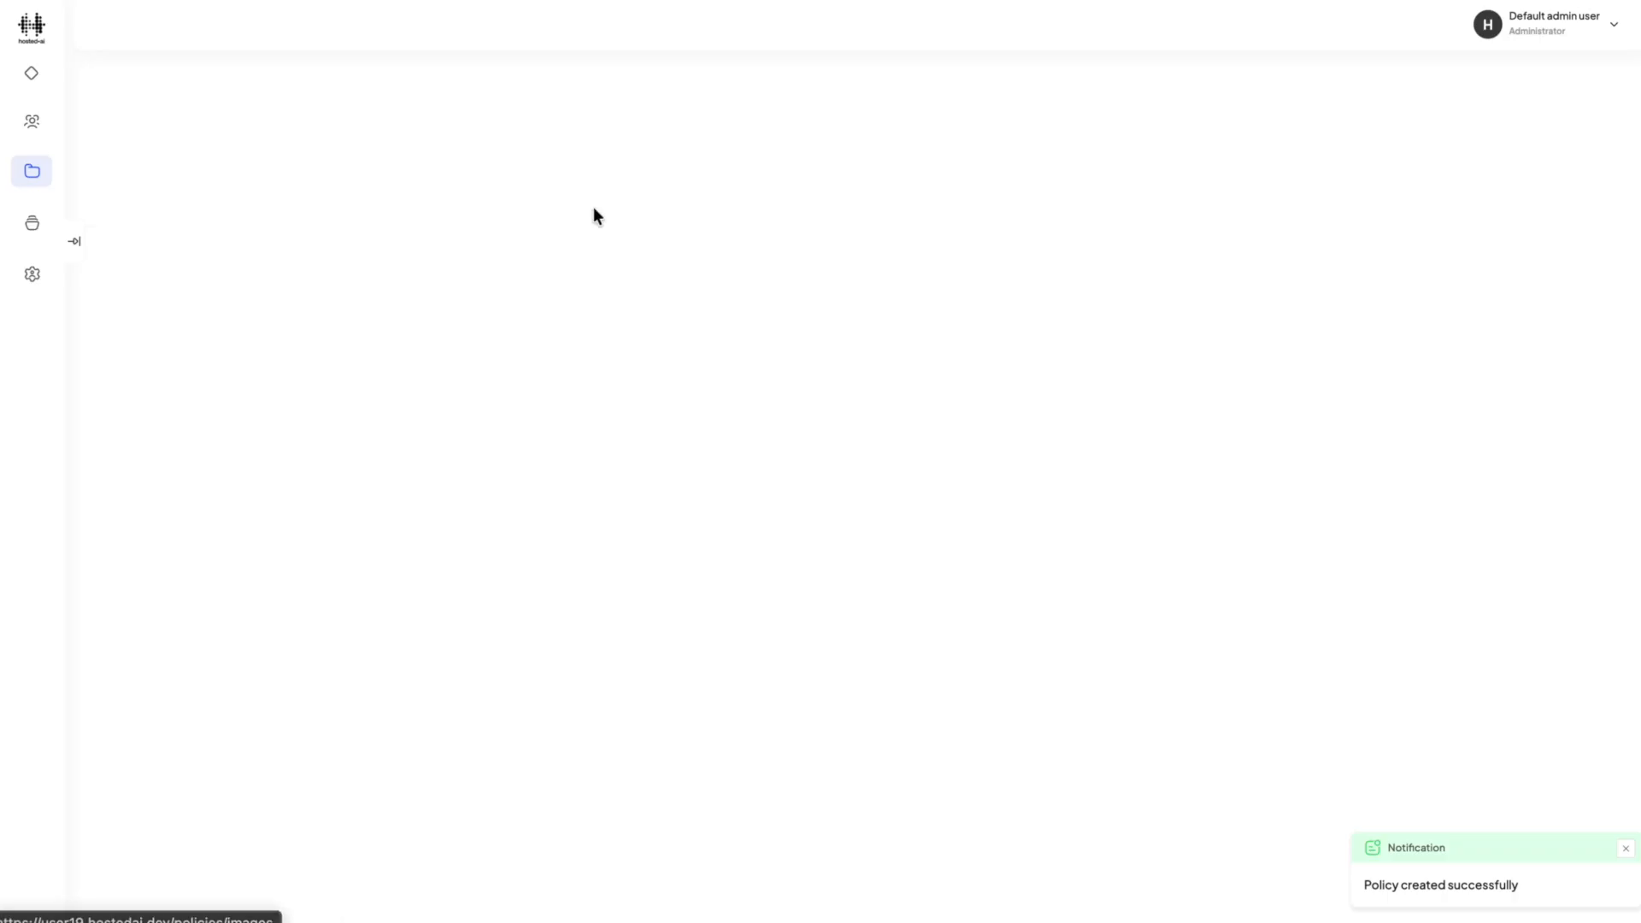
click(1557, 282)
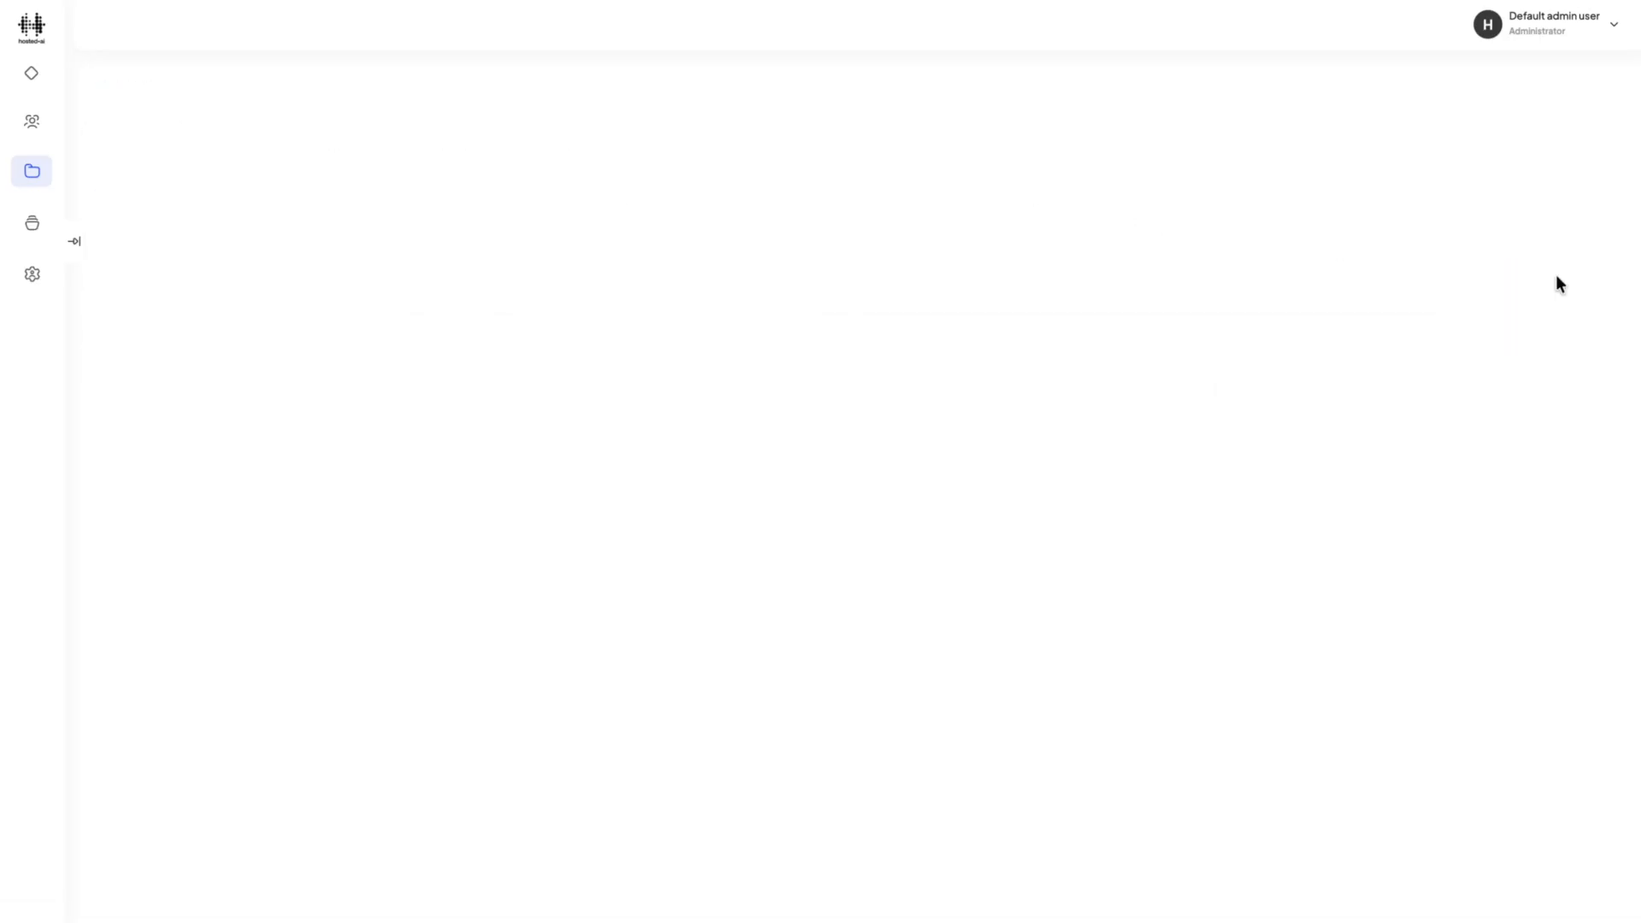
click(427, 275)
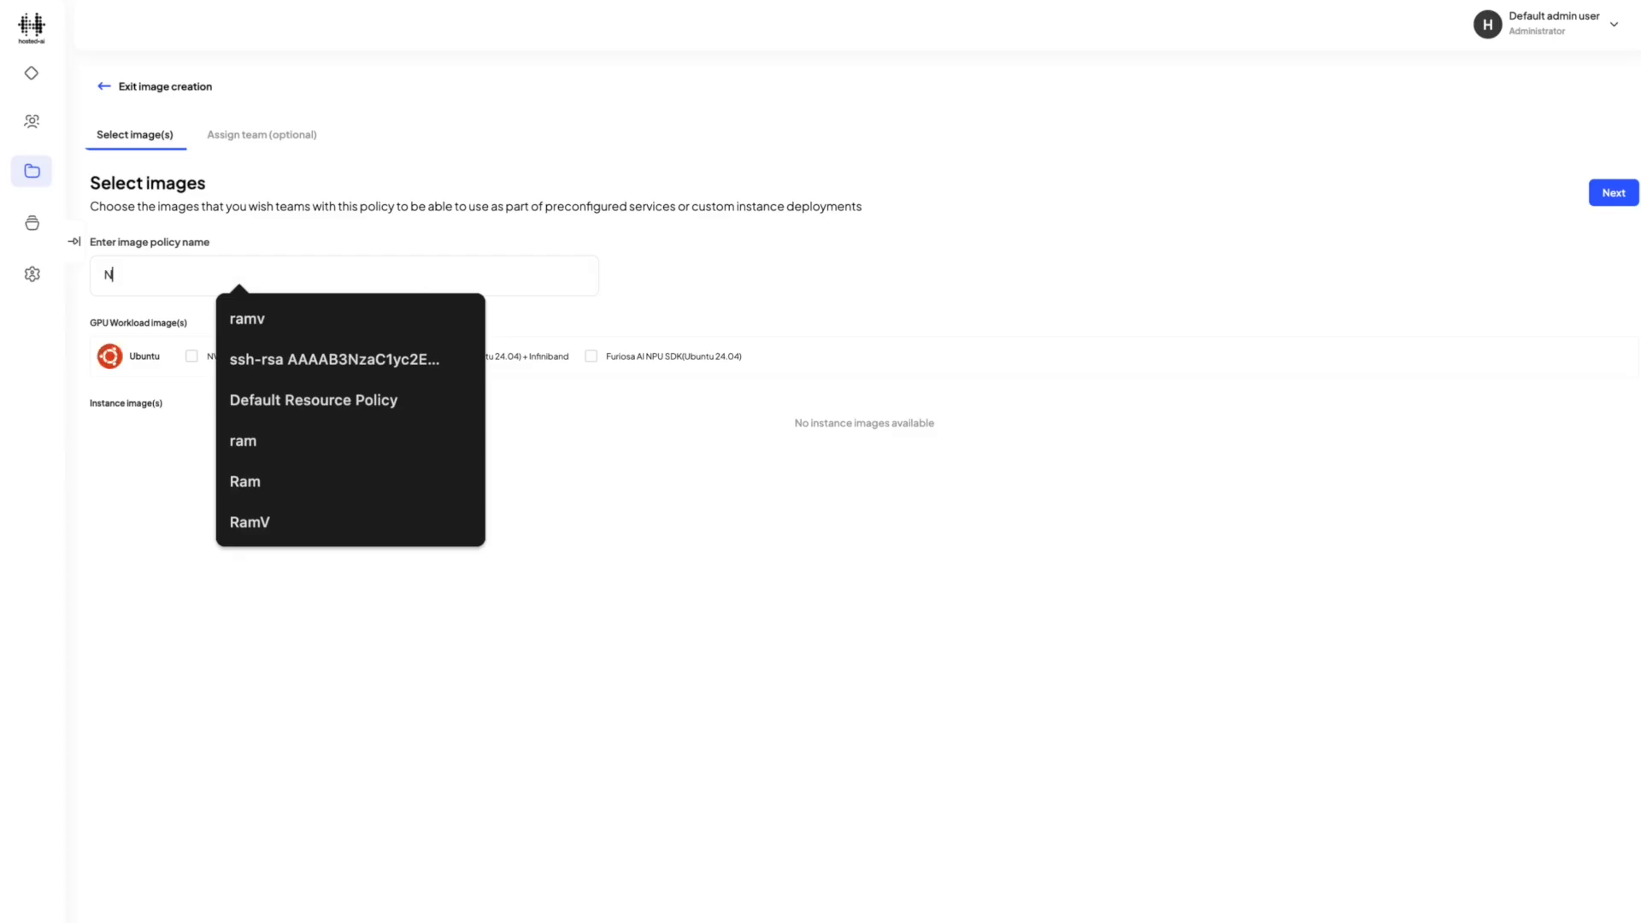
text(New Image Policy)
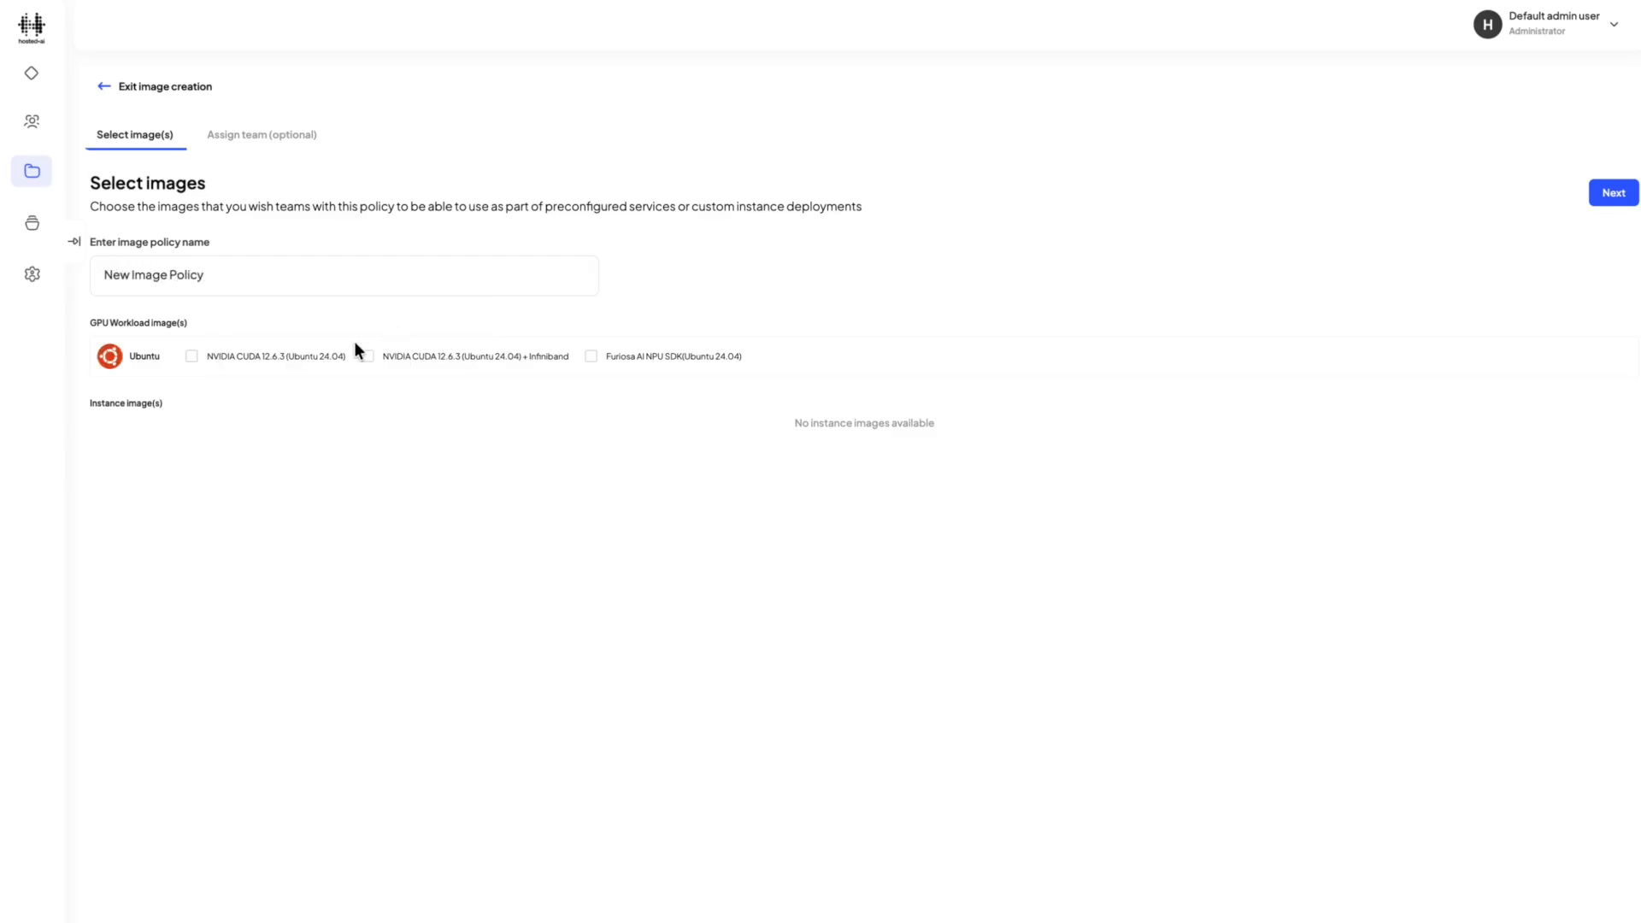
Include the NVIDIA CUDA 12.6.3 (Ubuntu 24.04) GPU workload image and finish creating the image policy without assigning a team.
click(286, 356)
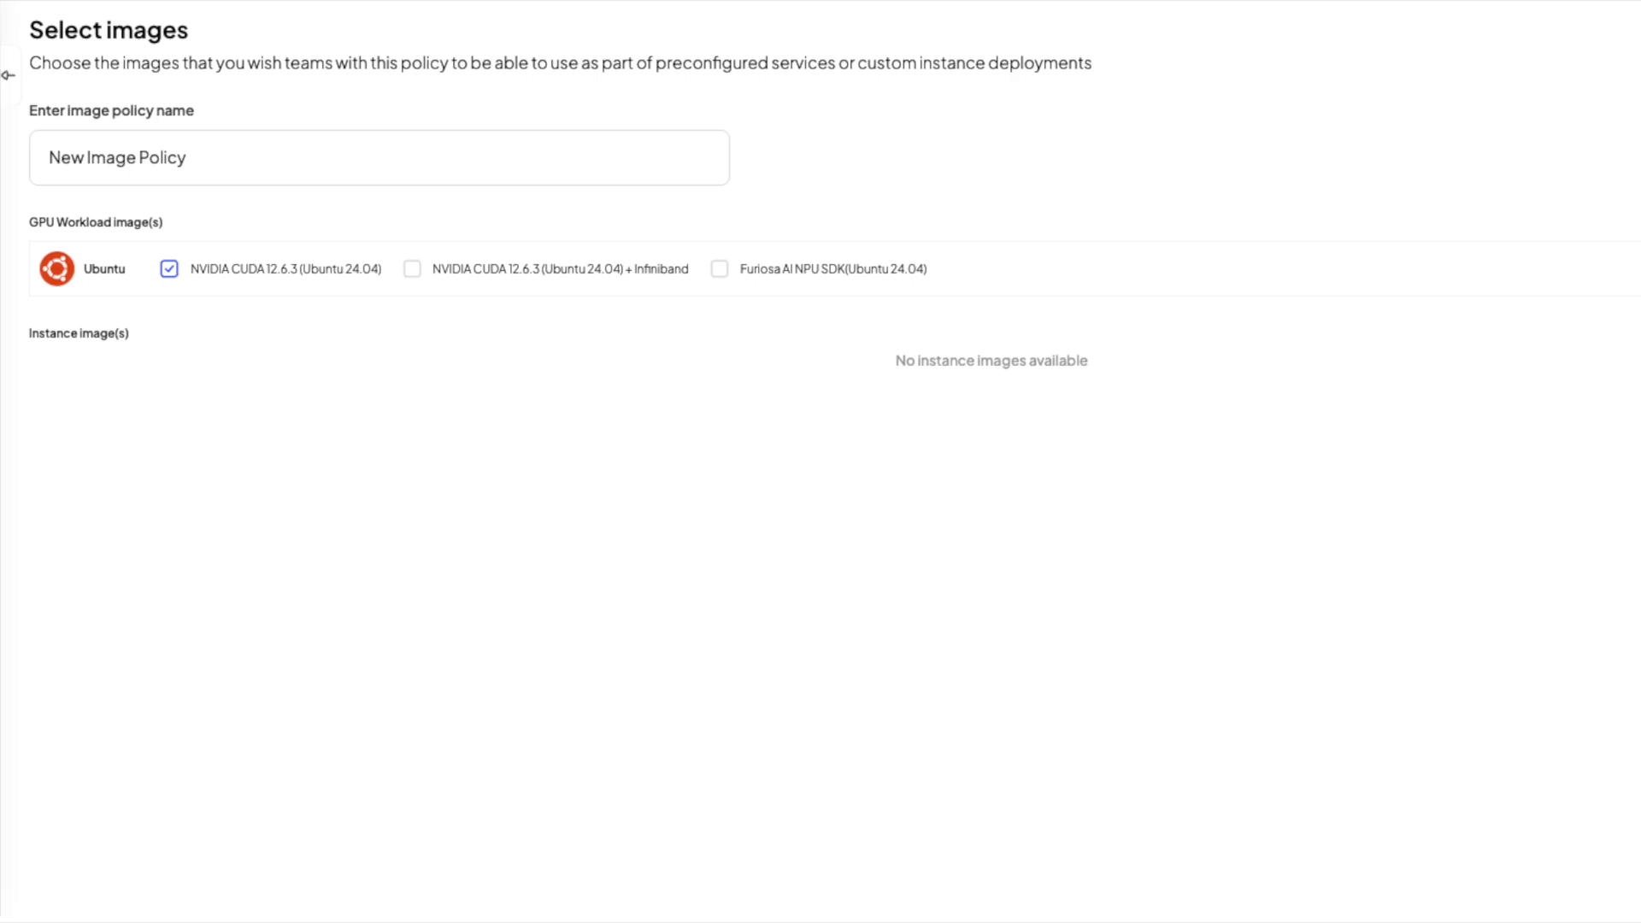
click(1625, 196)
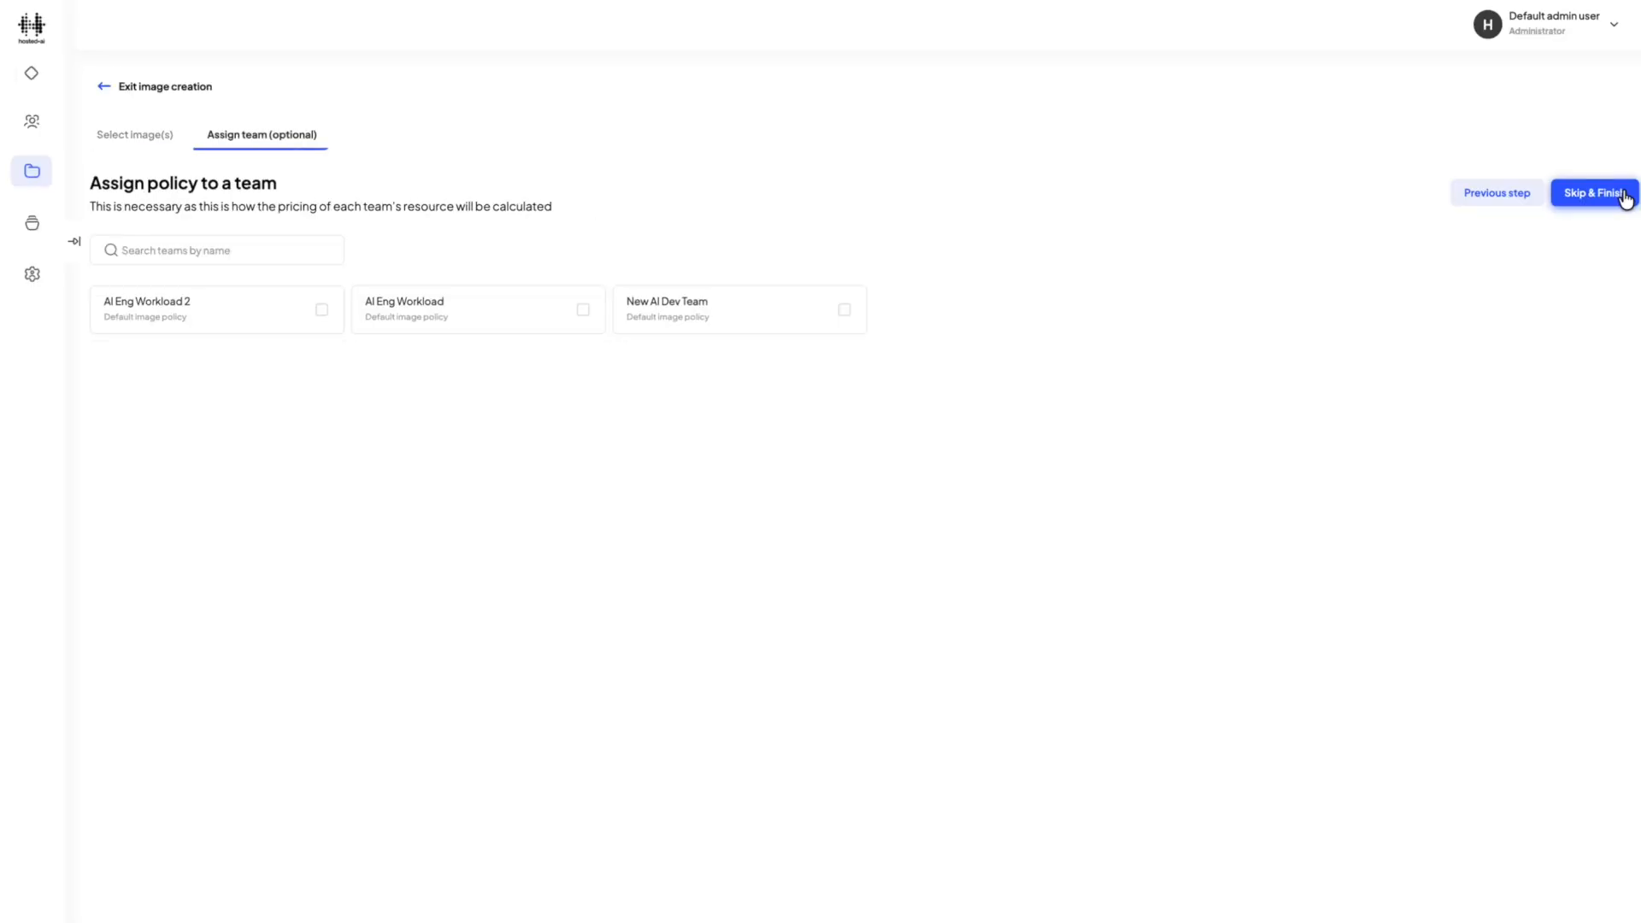
click(1625, 196)
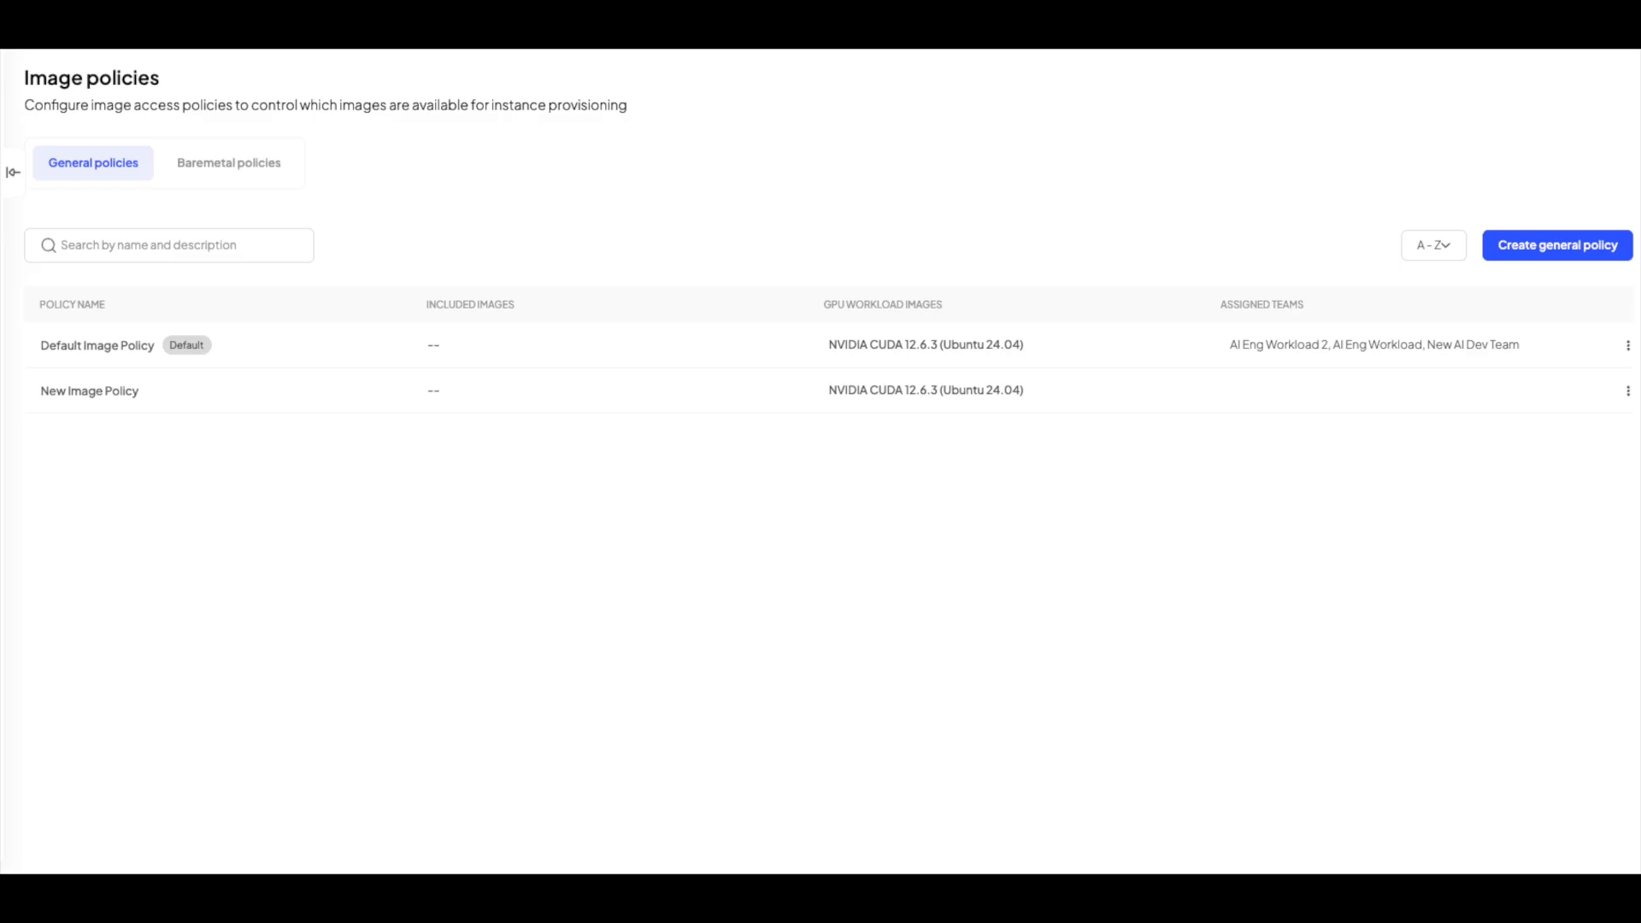
Start a new pricing policy with the template name "New Pricing Policy".
click(99, 88)
click(720, 212)
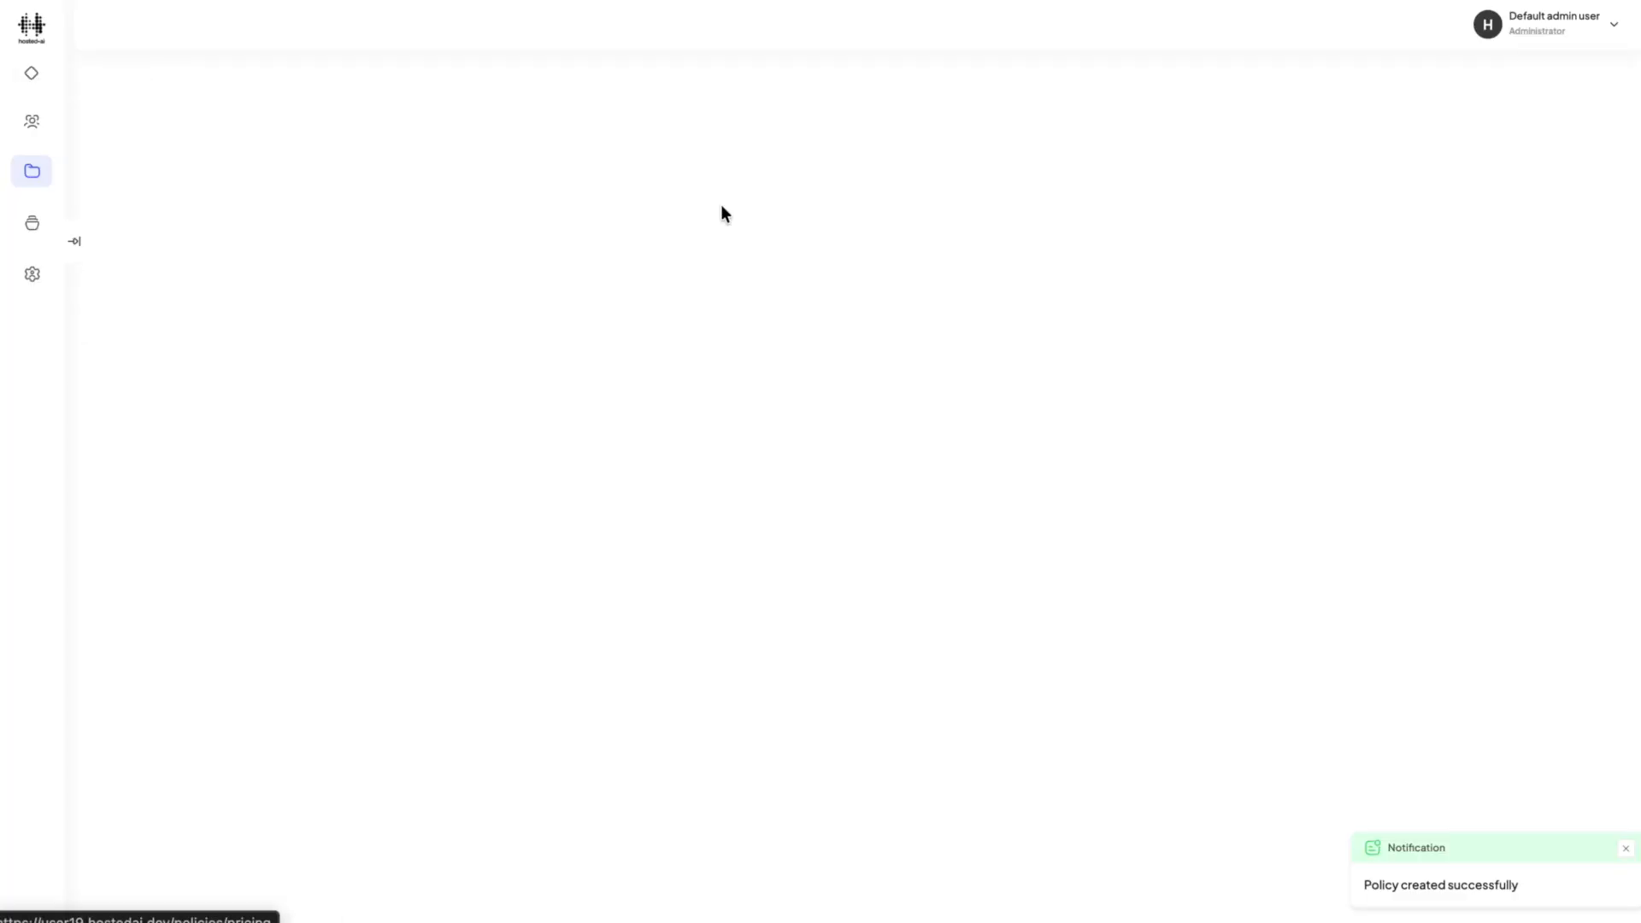
click(1561, 282)
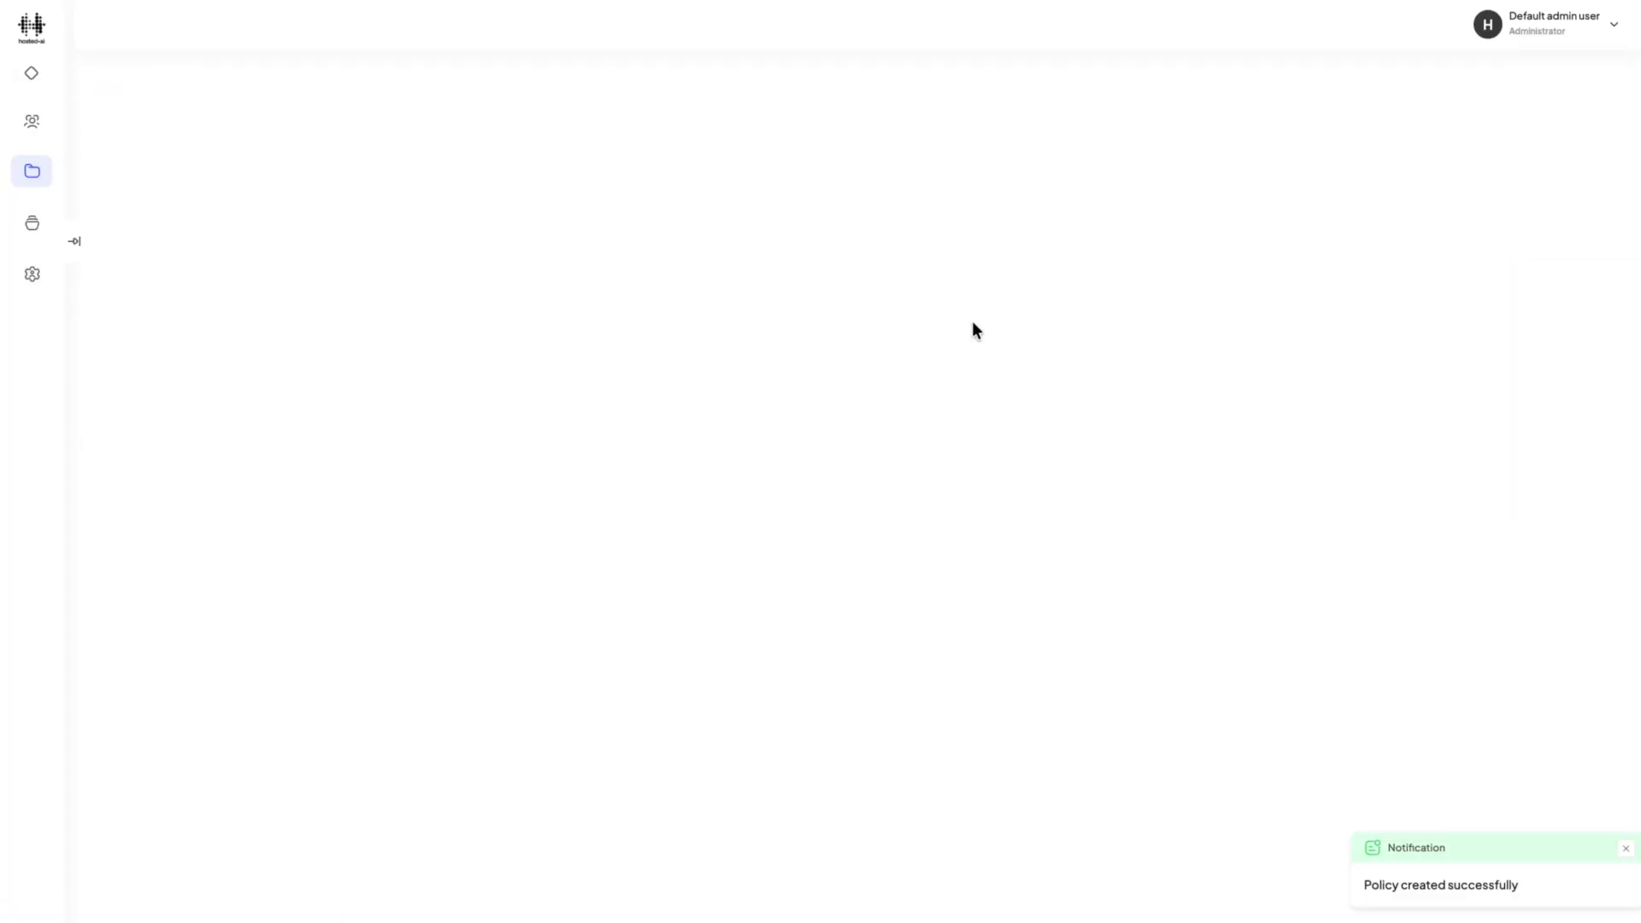
click(365, 283)
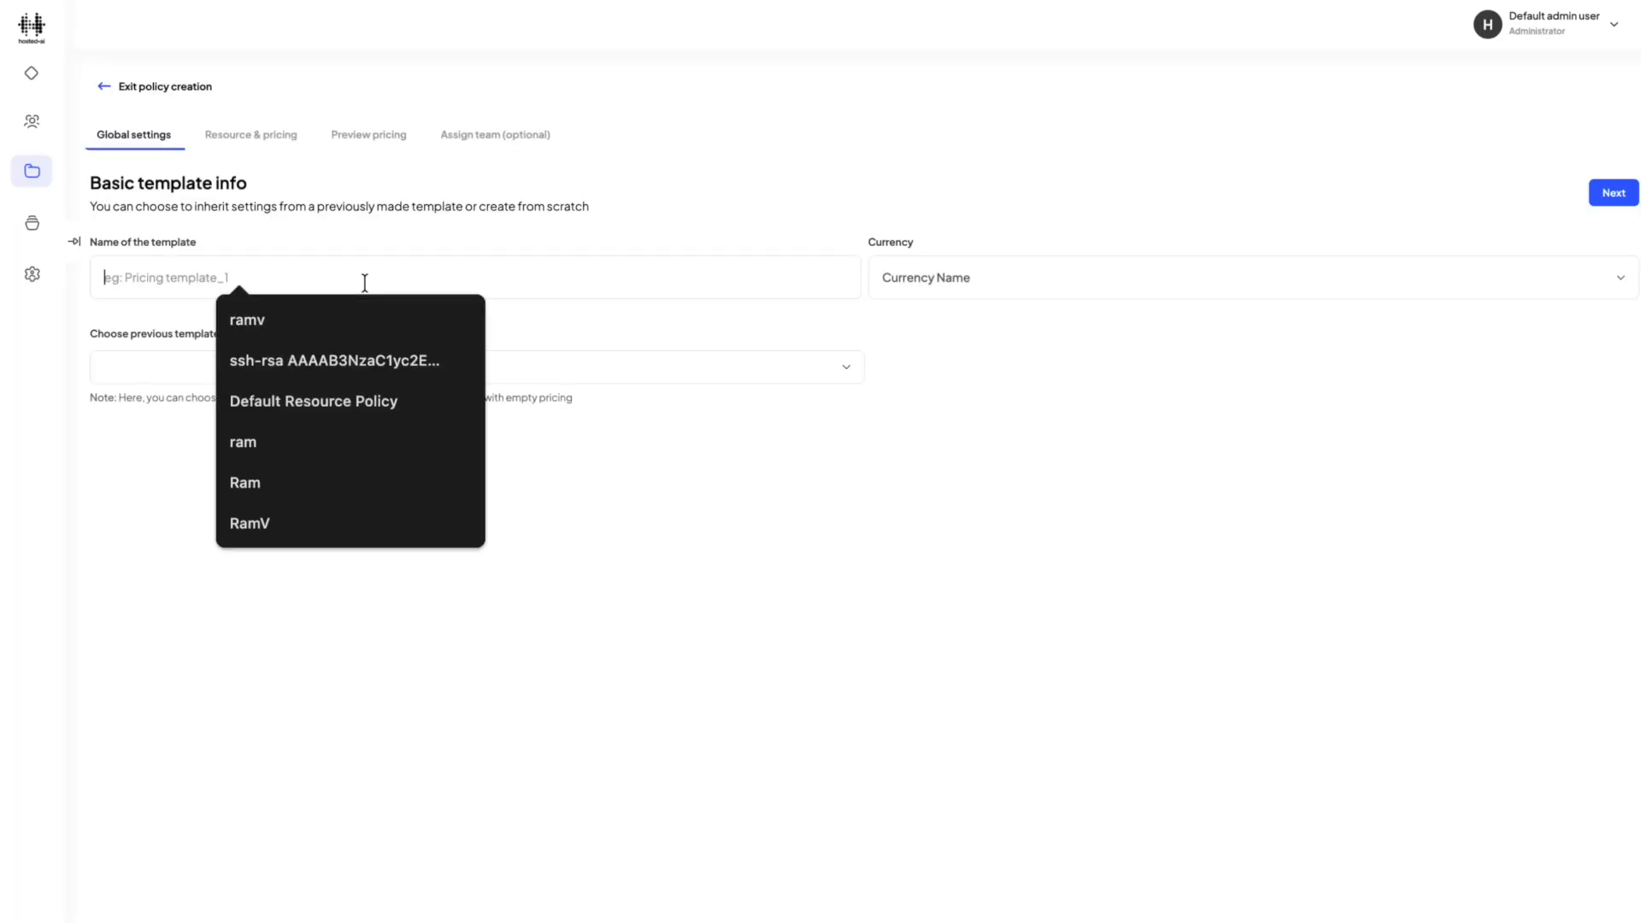
text(New Pricing Polic)
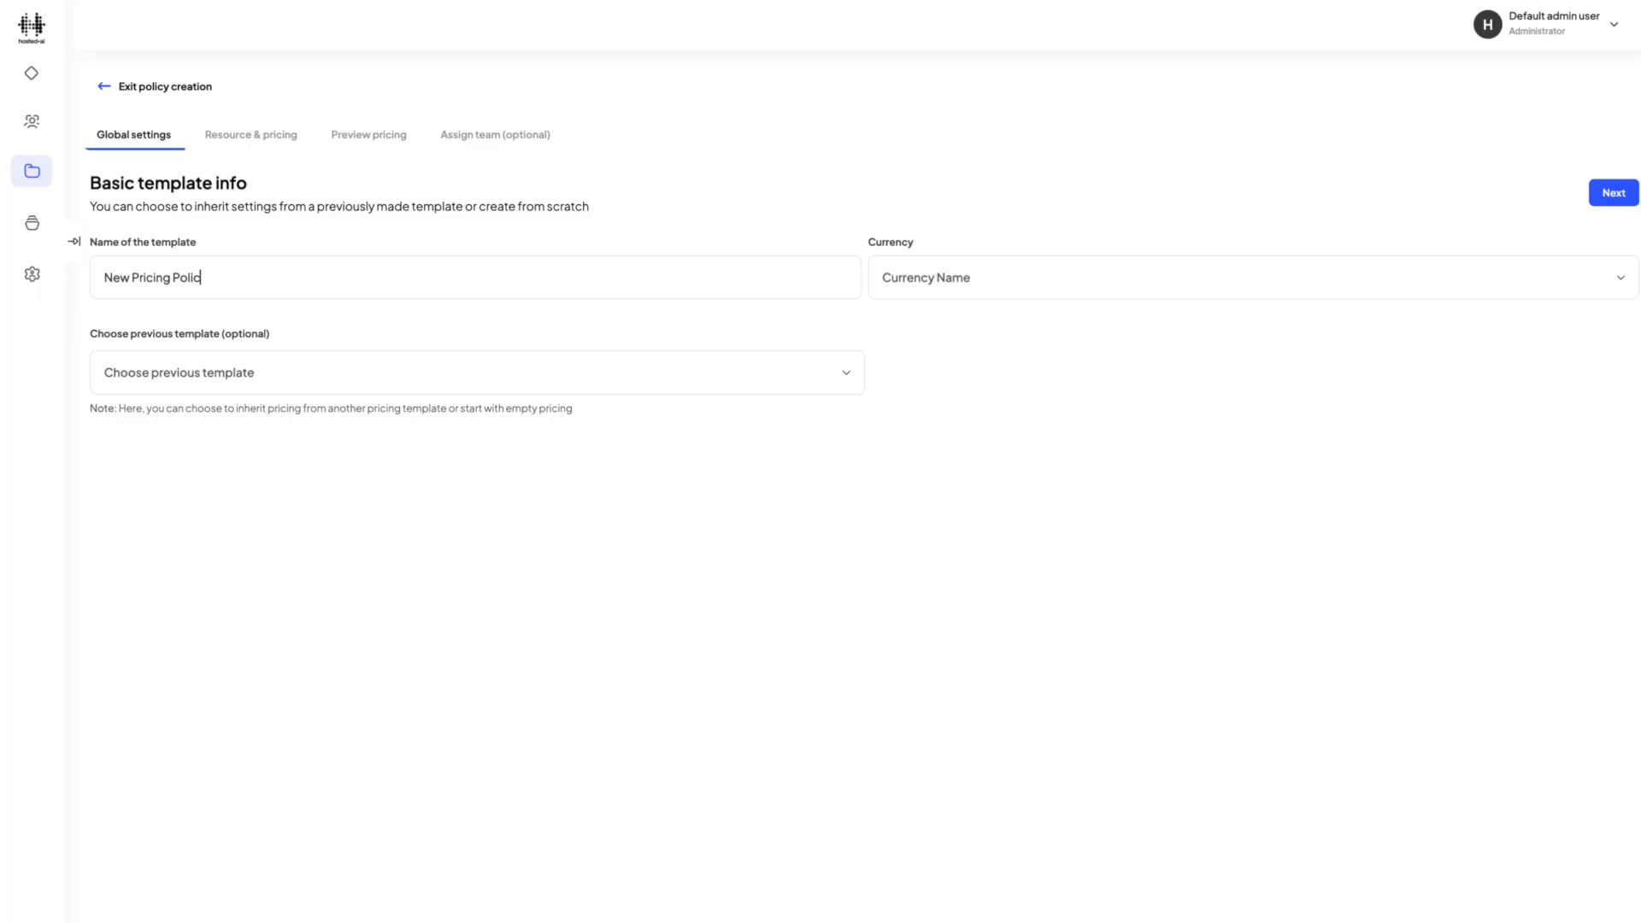
text(y)
Set the pricing policy's currency to United States Dollar and proceed to selecting resources and pricing.
click(1155, 282)
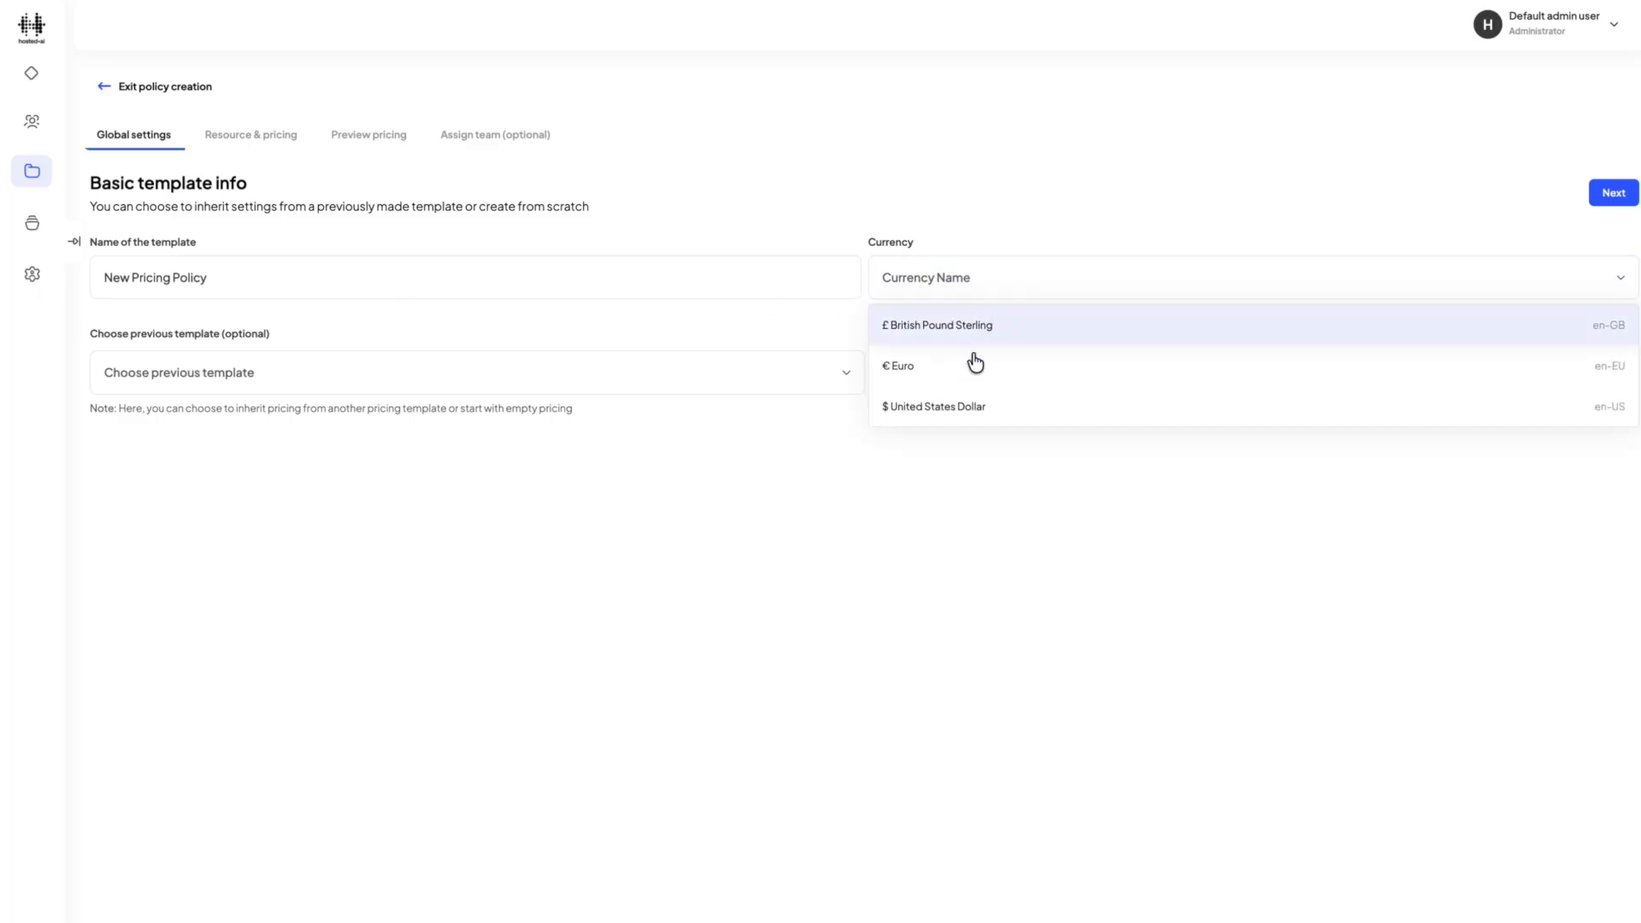
click(969, 413)
click(1612, 194)
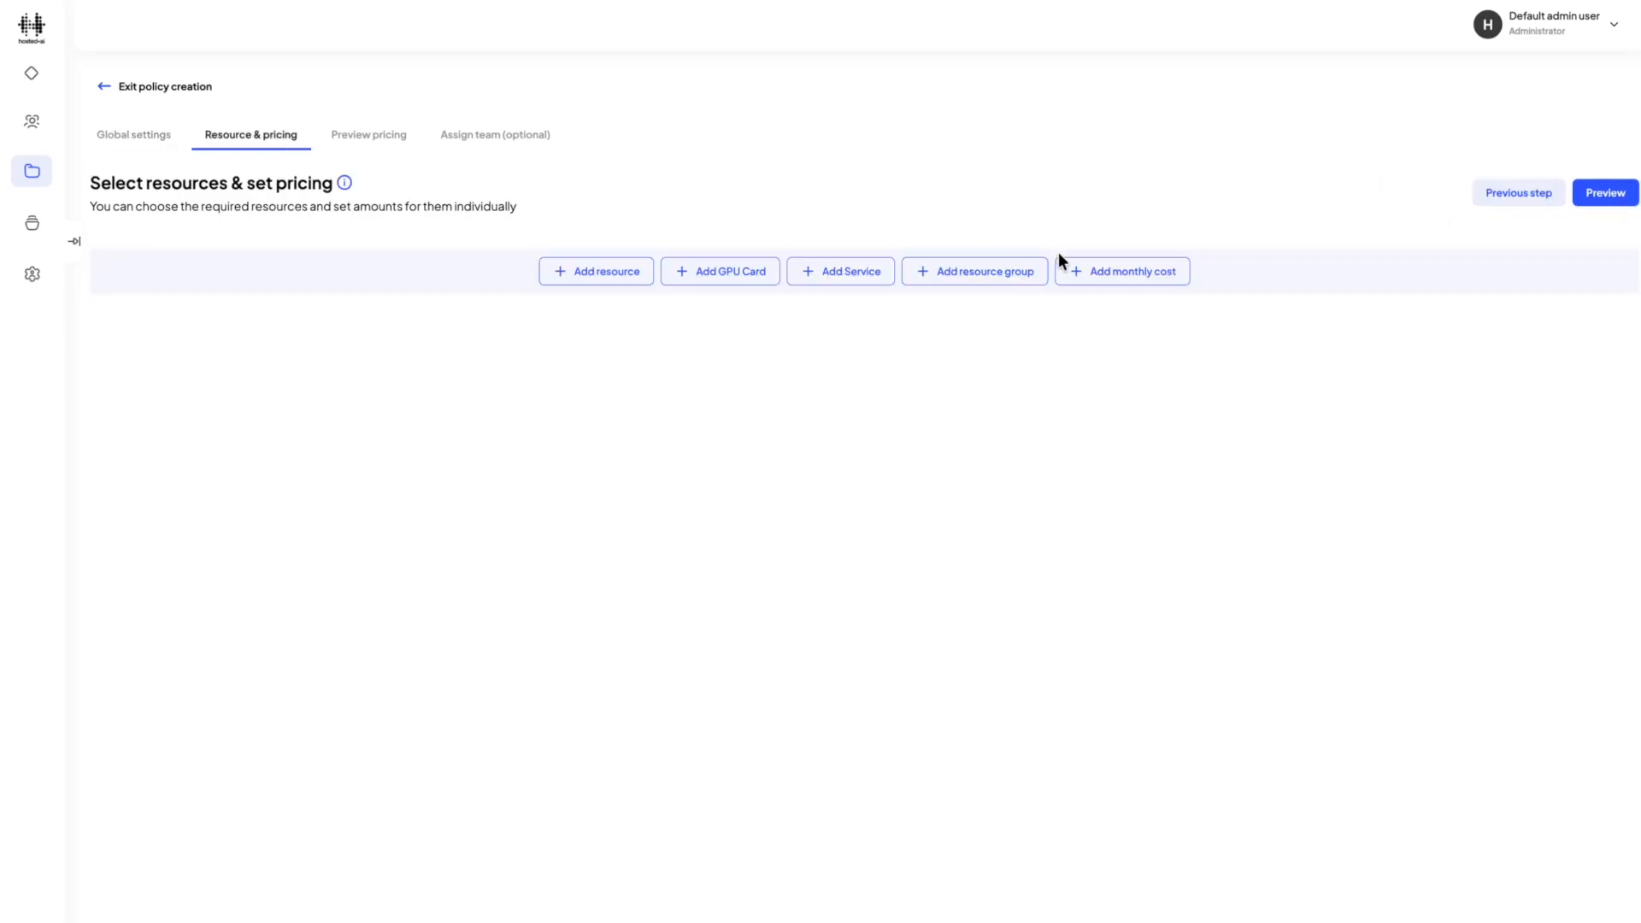
Add a monthly cost to the pricing policy and enter a value of 1.
click(1085, 271)
click(883, 330)
text(1)
click(863, 566)
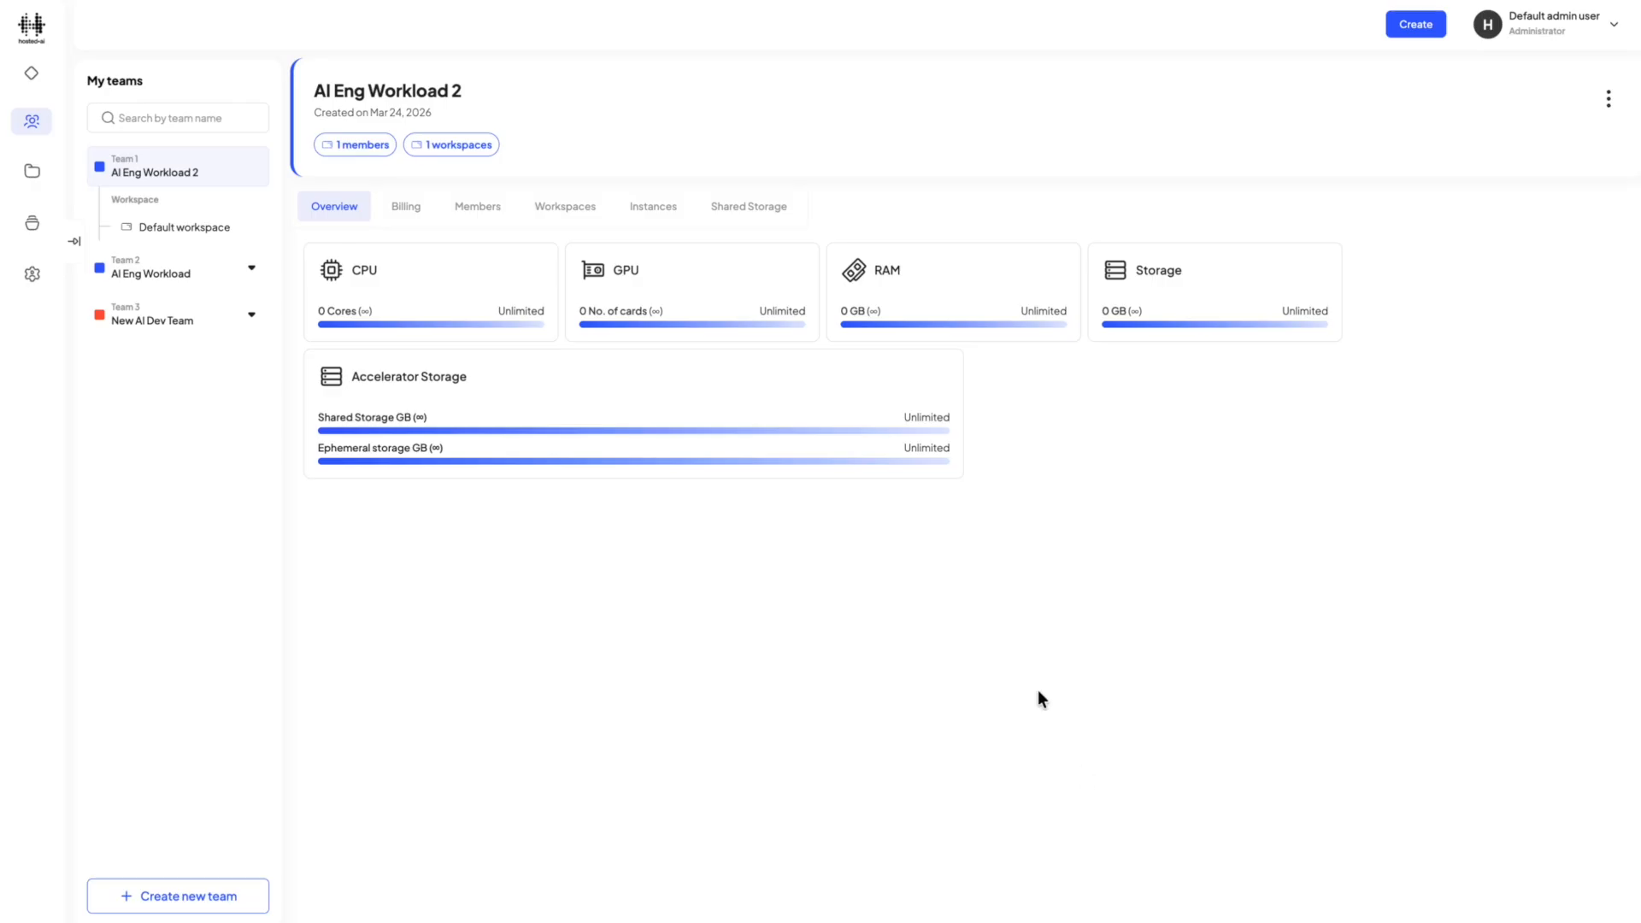
Go to the instances of the AI Eng Workload 2 team and start creating an instance.
click(650, 217)
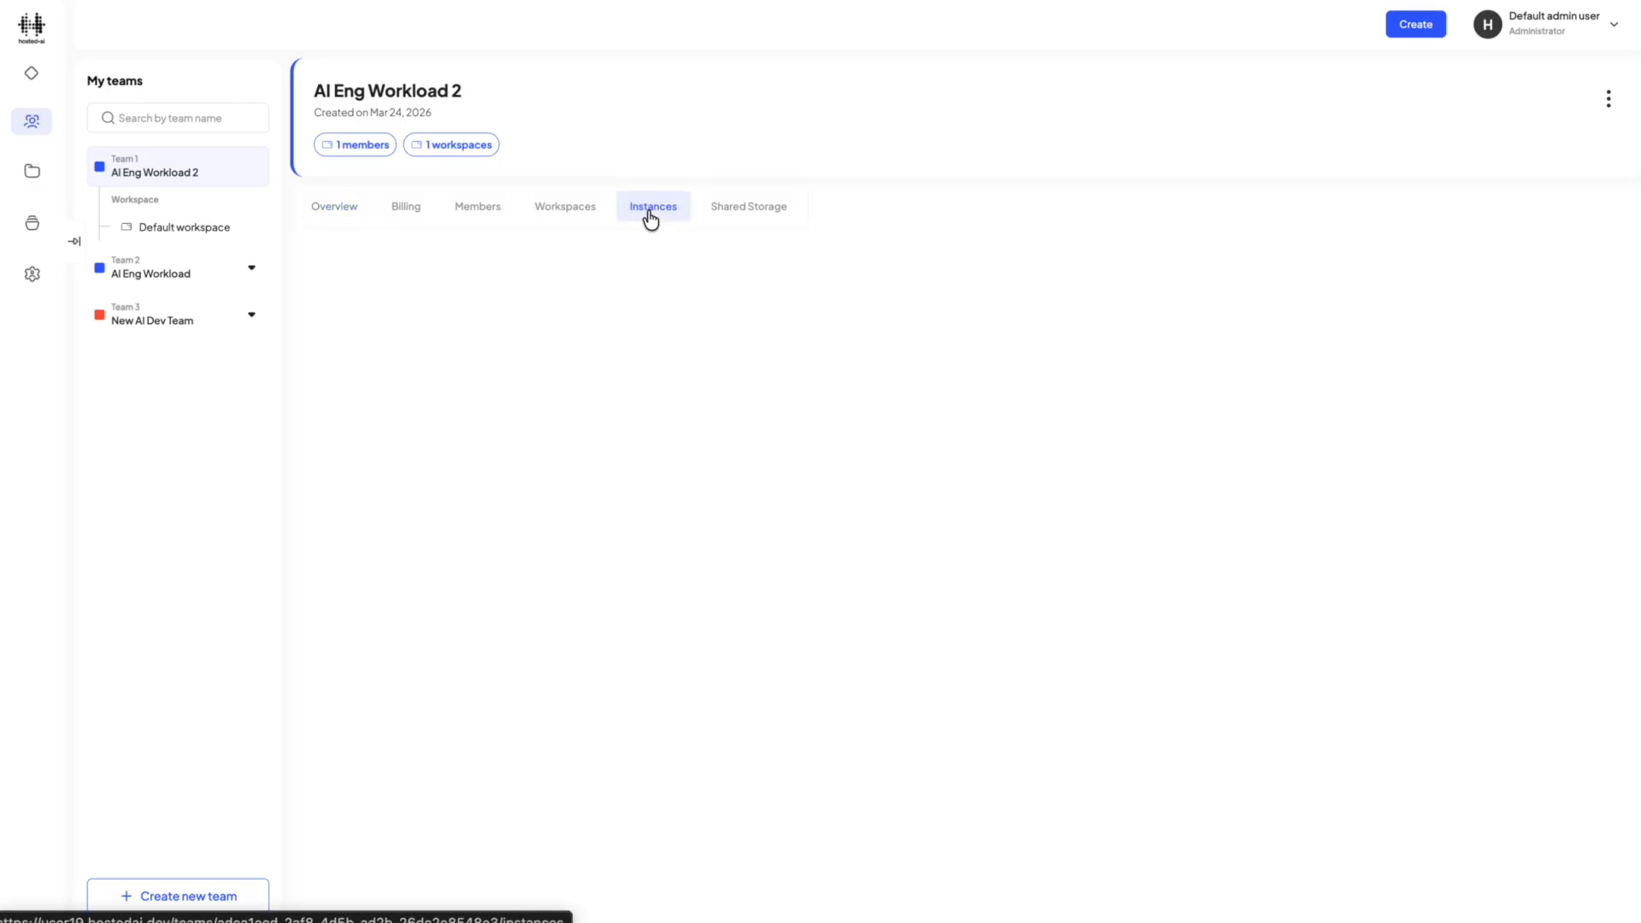
click(740, 219)
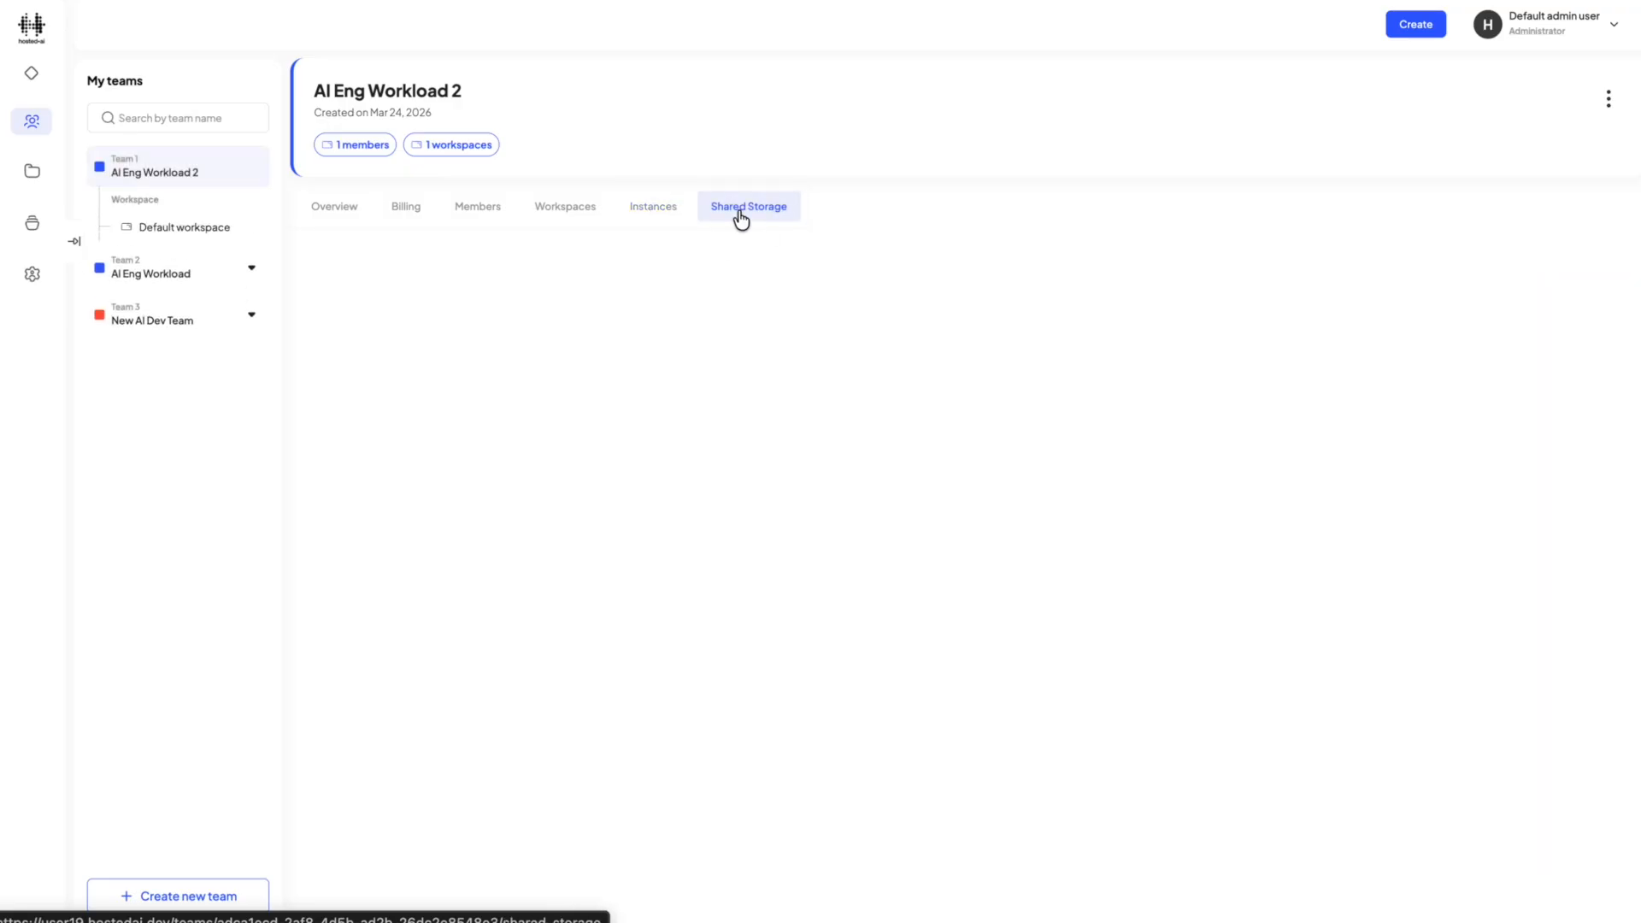
click(654, 214)
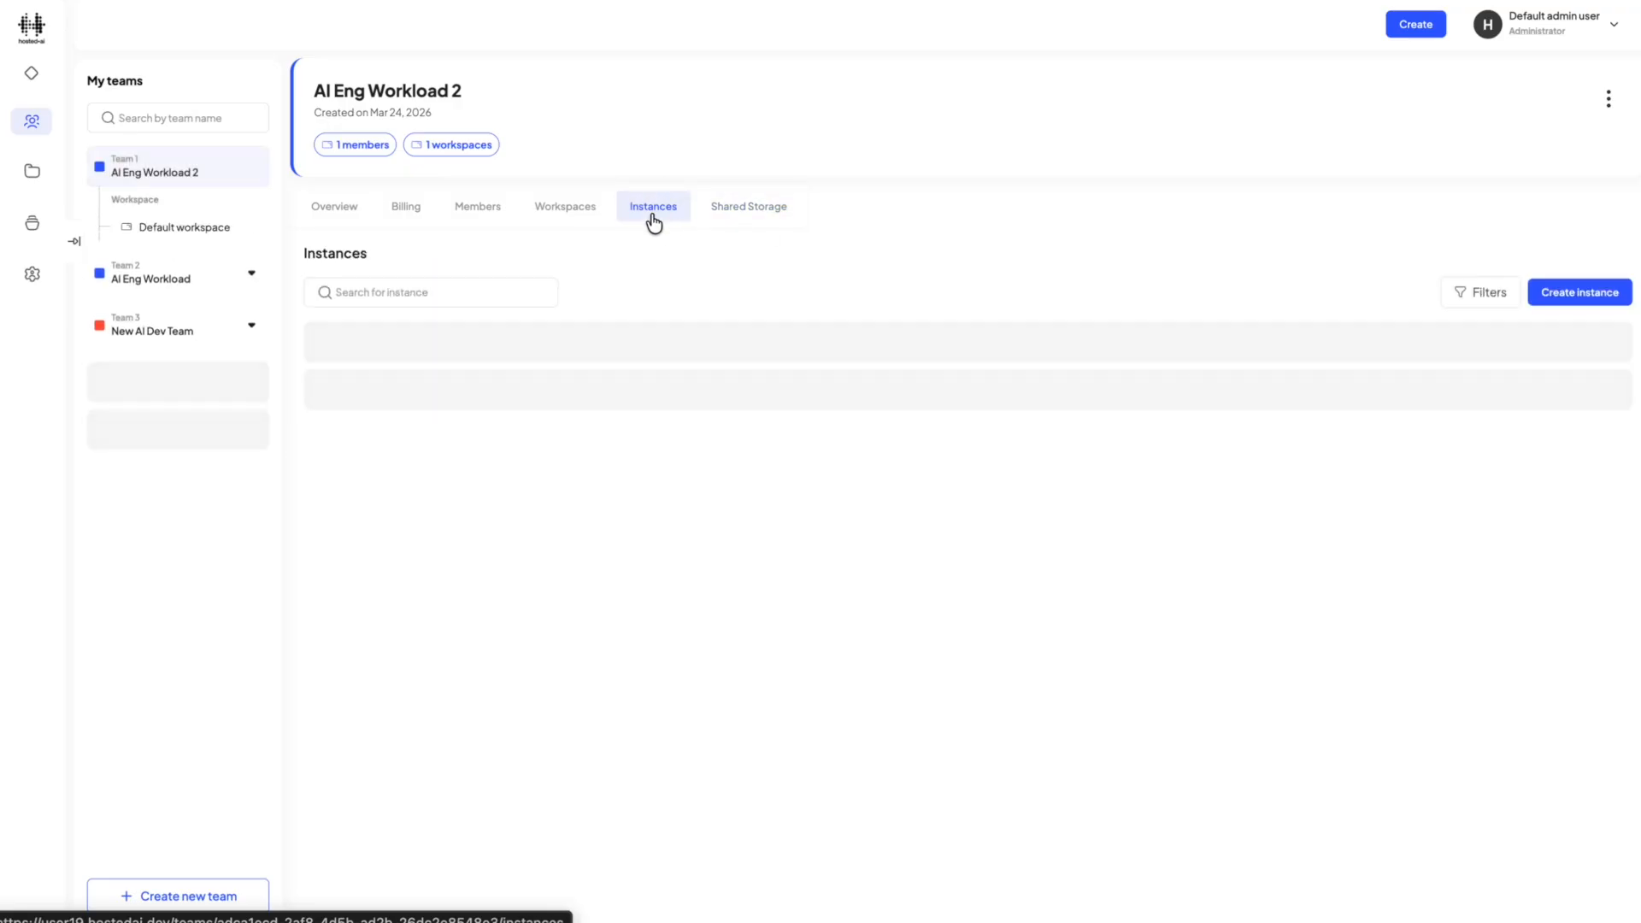
click(1562, 309)
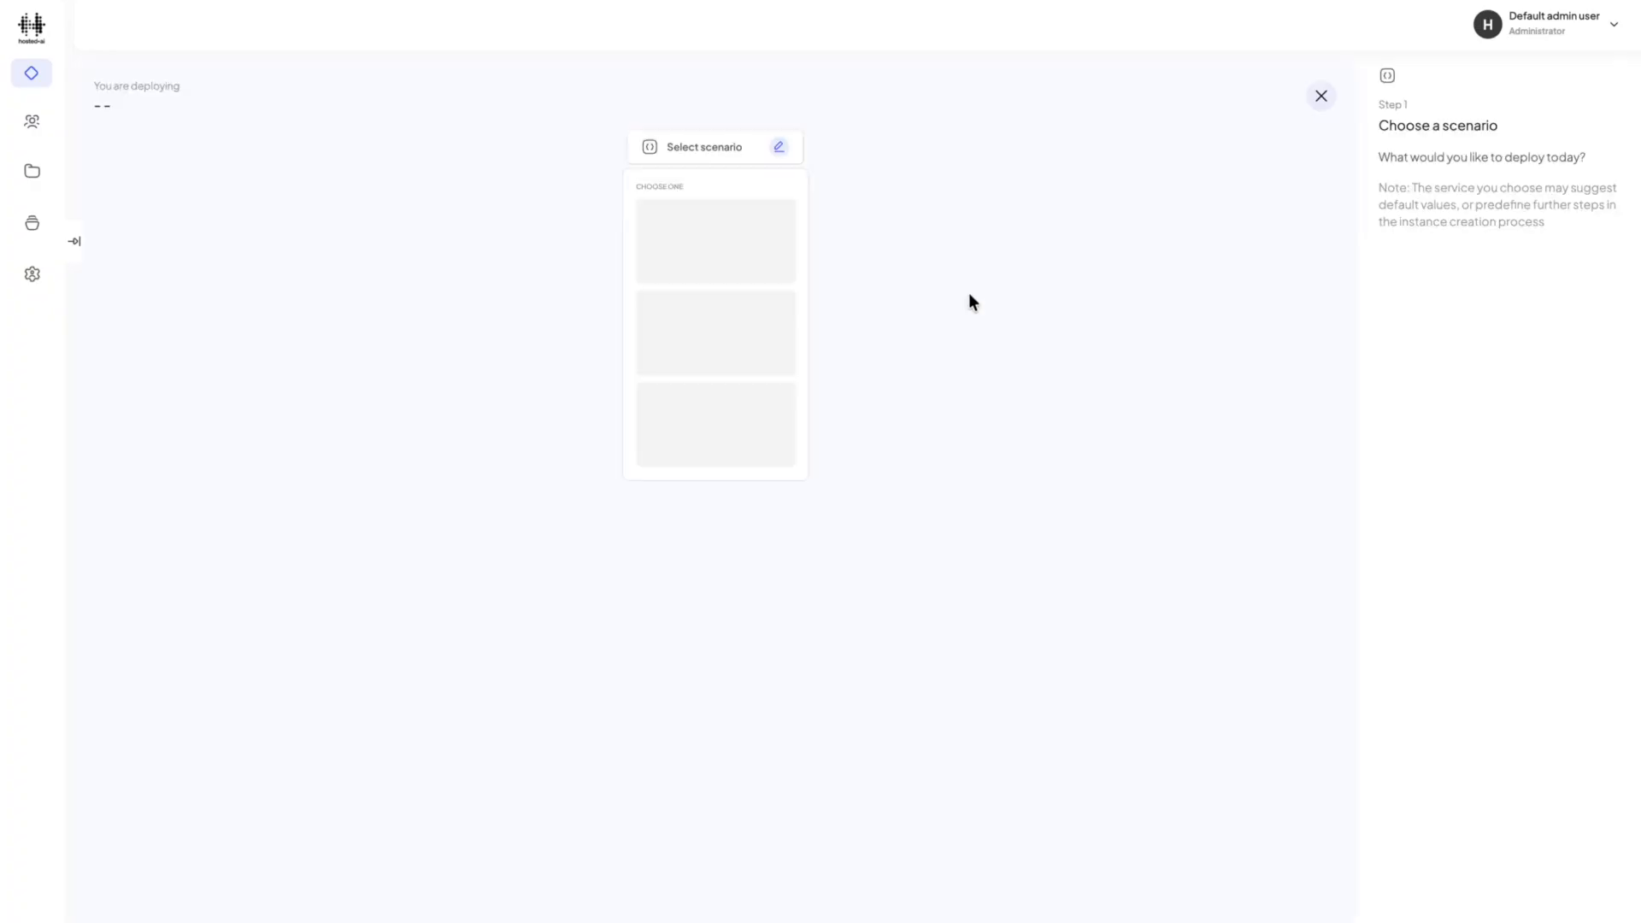
Choose the GPUaaS Instance scenario with the Custom GPUaaS Instance service and the Bengaluru region.
click(709, 253)
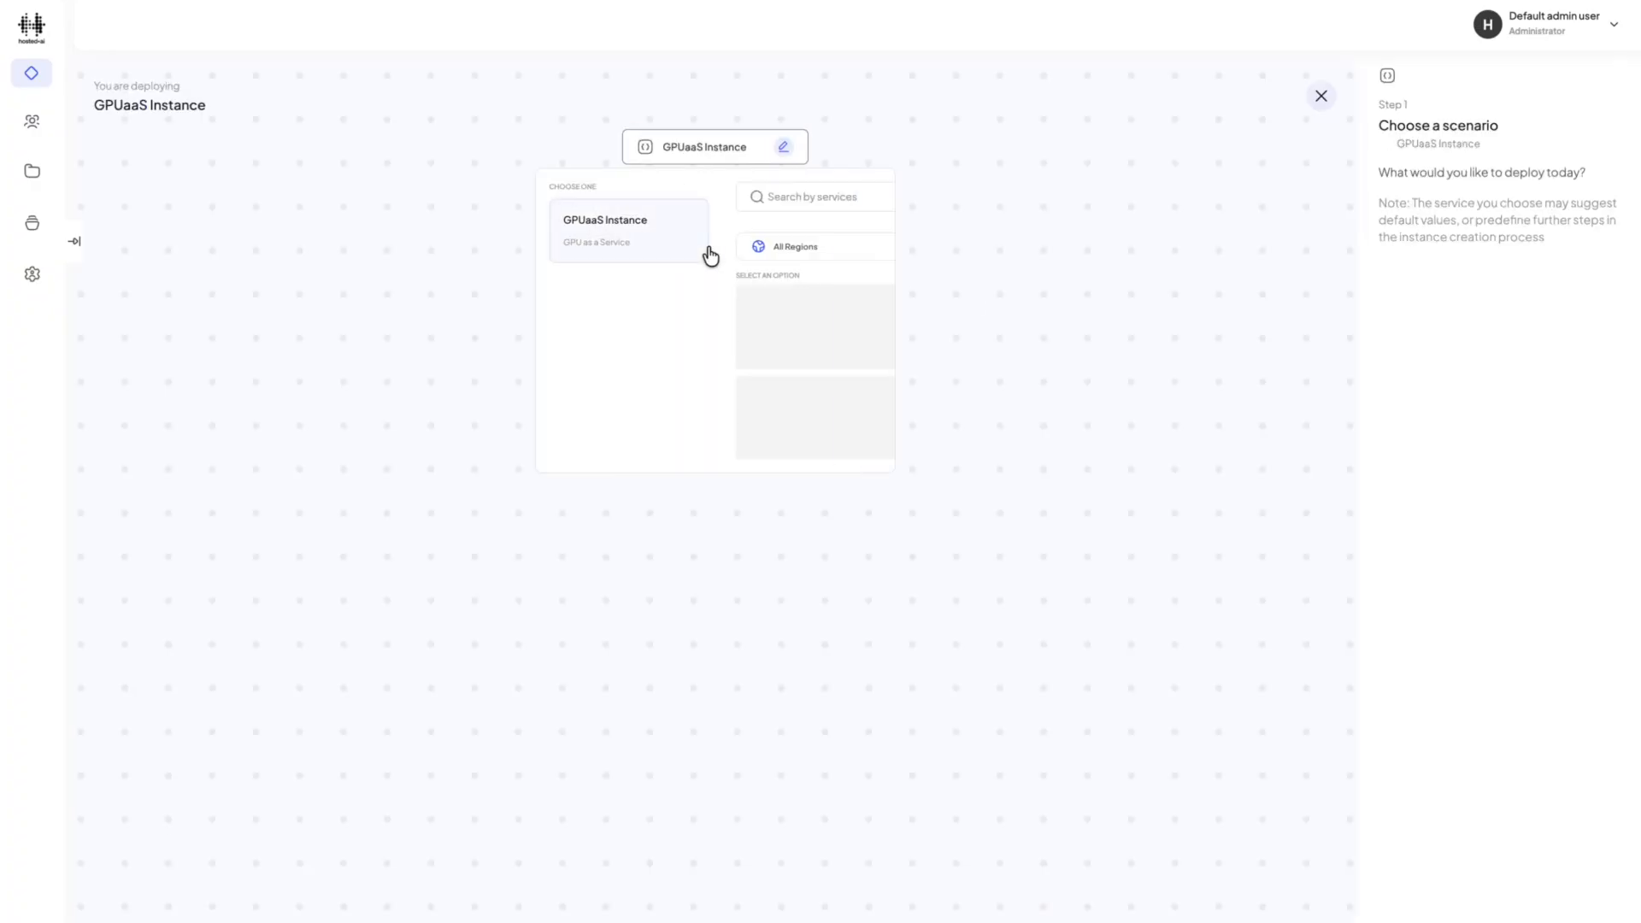
click(736, 414)
click(675, 267)
click(576, 307)
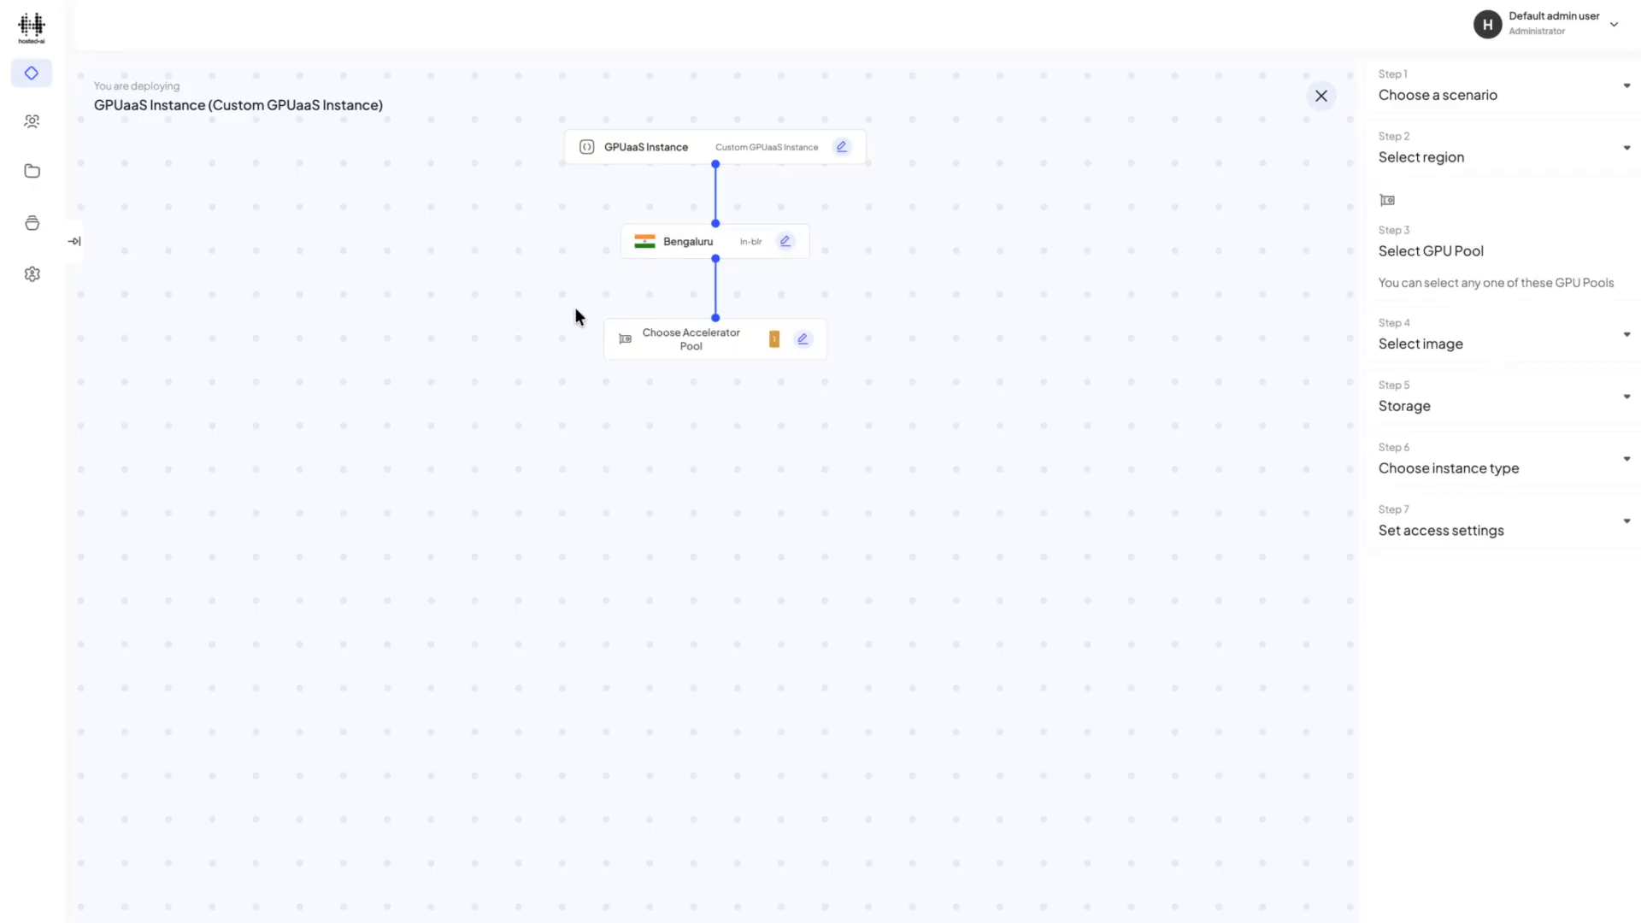
Select the t4pool1 (Tesla T4) accelerator pool with a quantity of 1 and submit it.
click(684, 363)
click(680, 414)
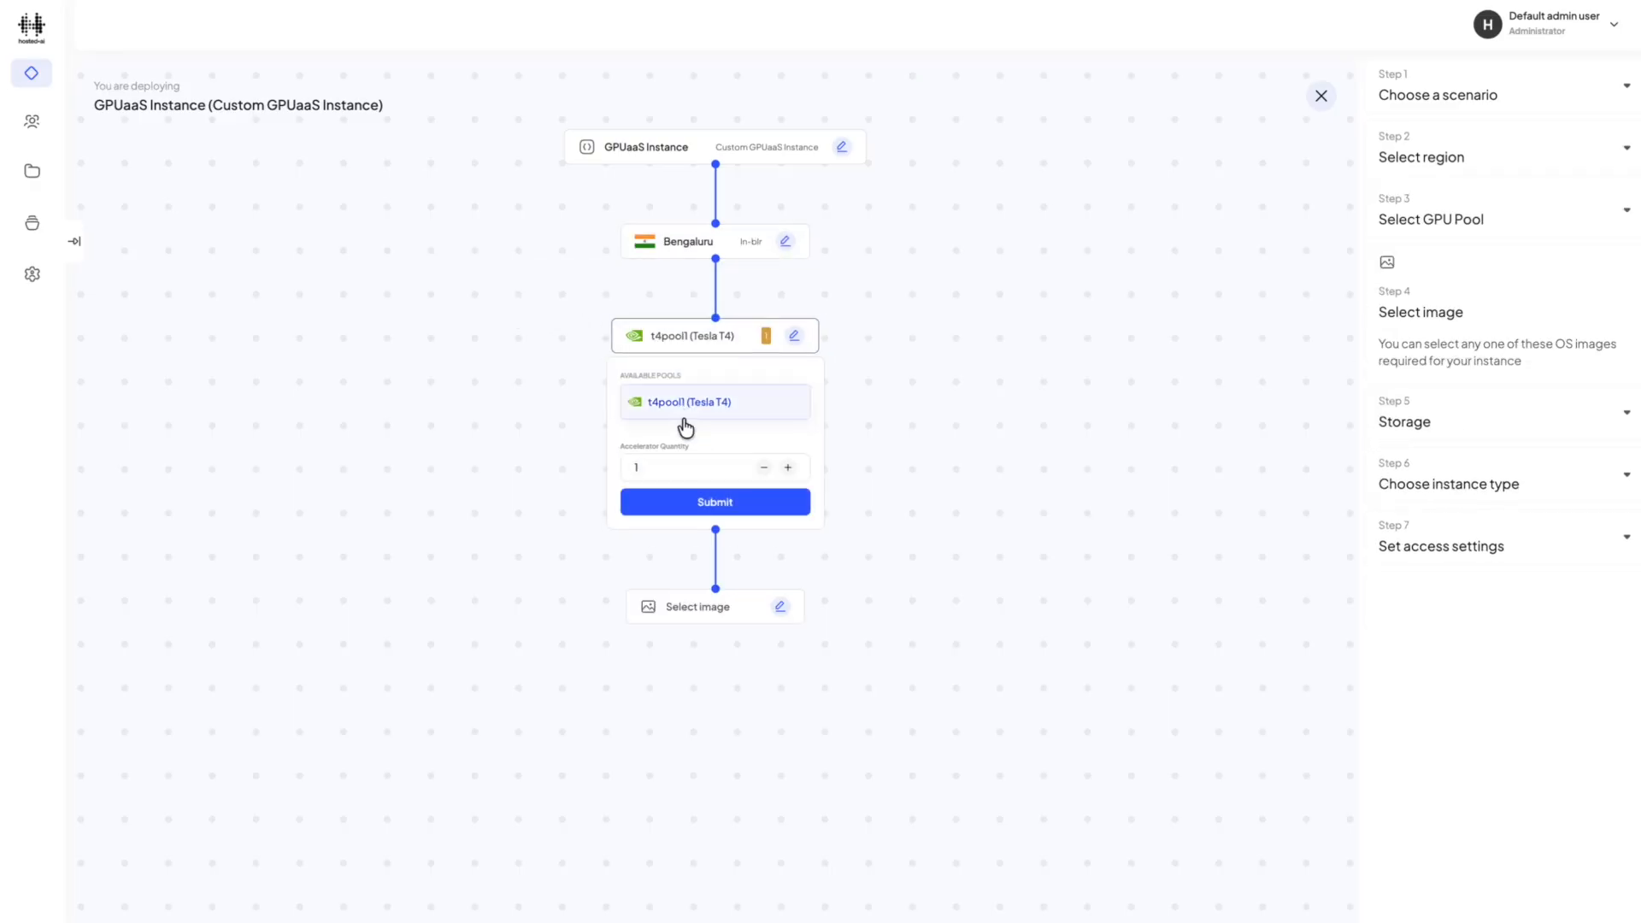
click(715, 503)
Choose the Medium instance type and set its ephemeral storage to Block-50 (50 GB).
click(700, 530)
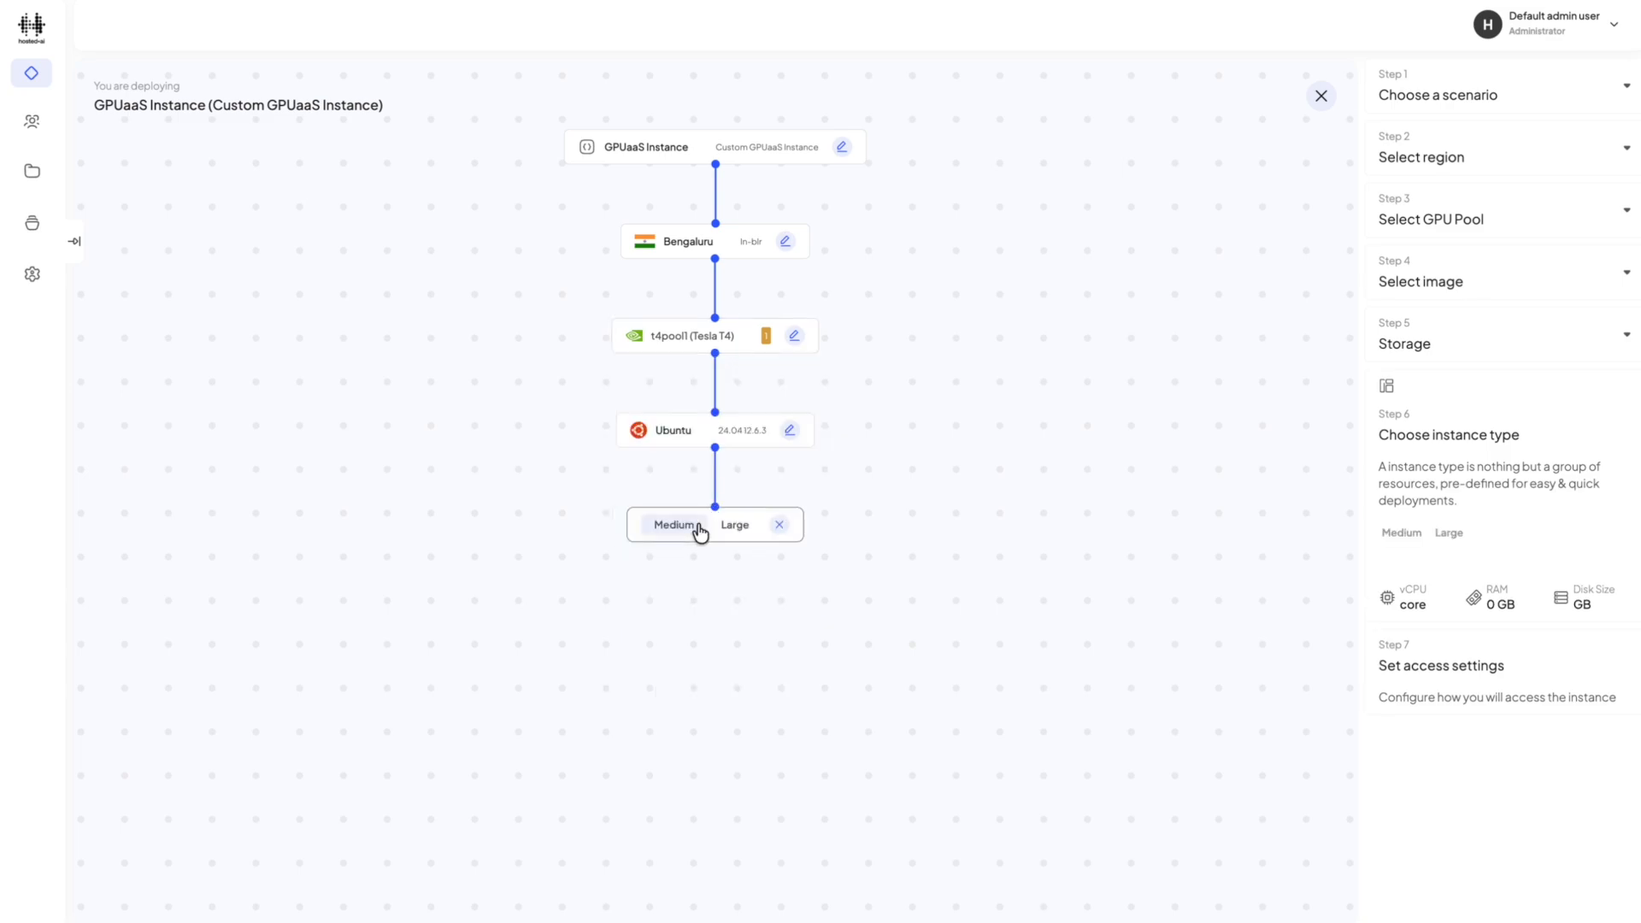
click(675, 524)
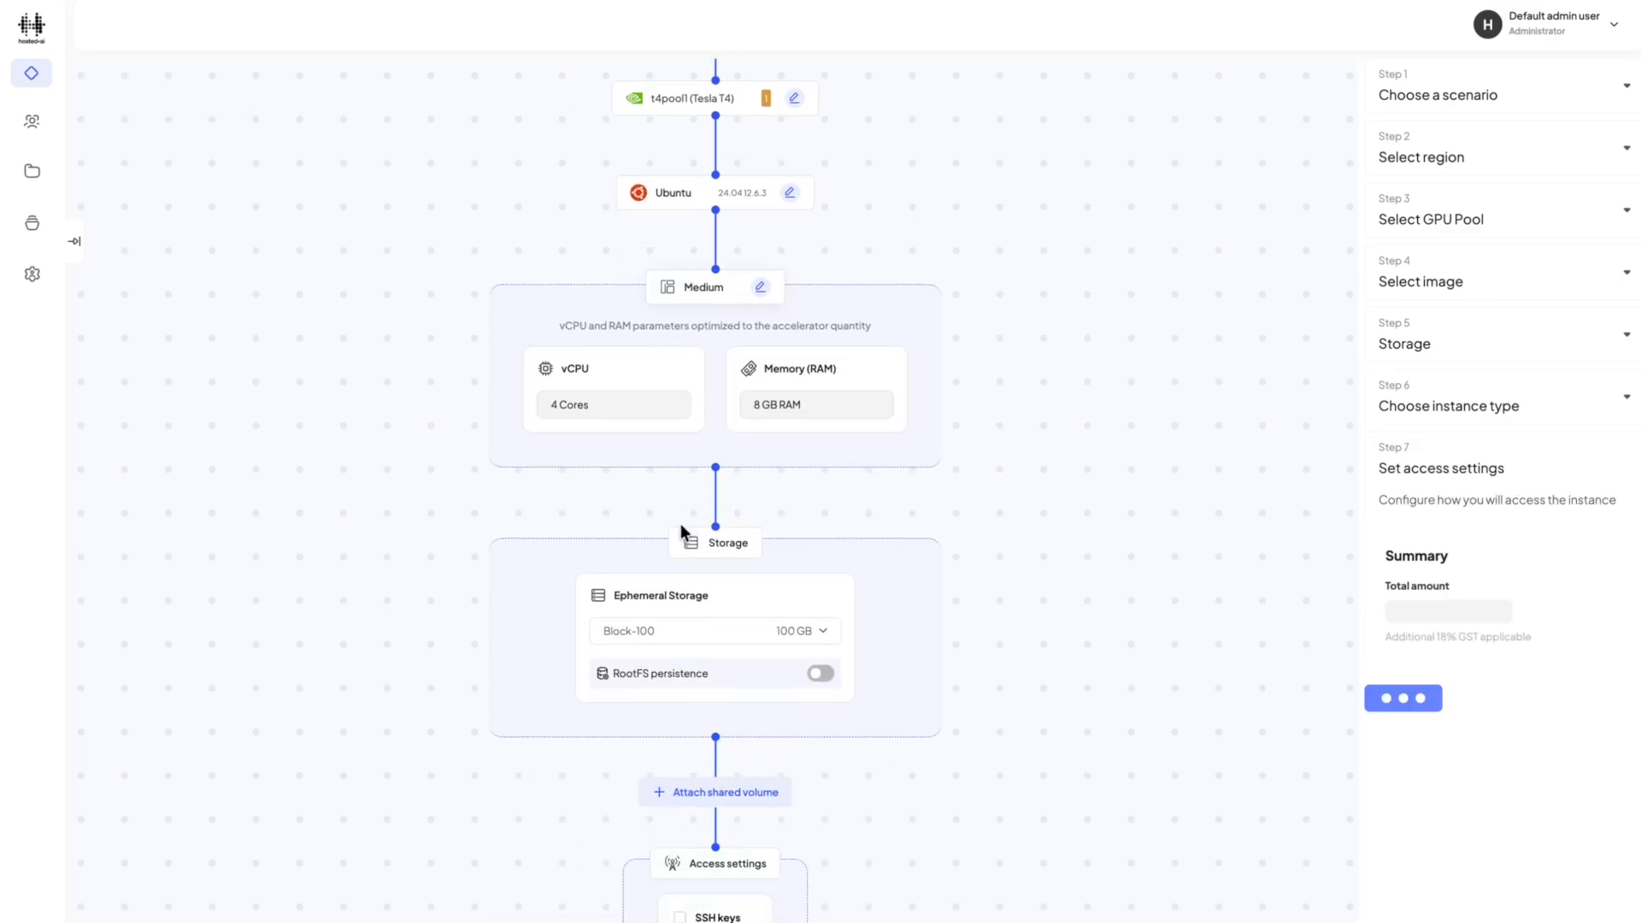
click(688, 605)
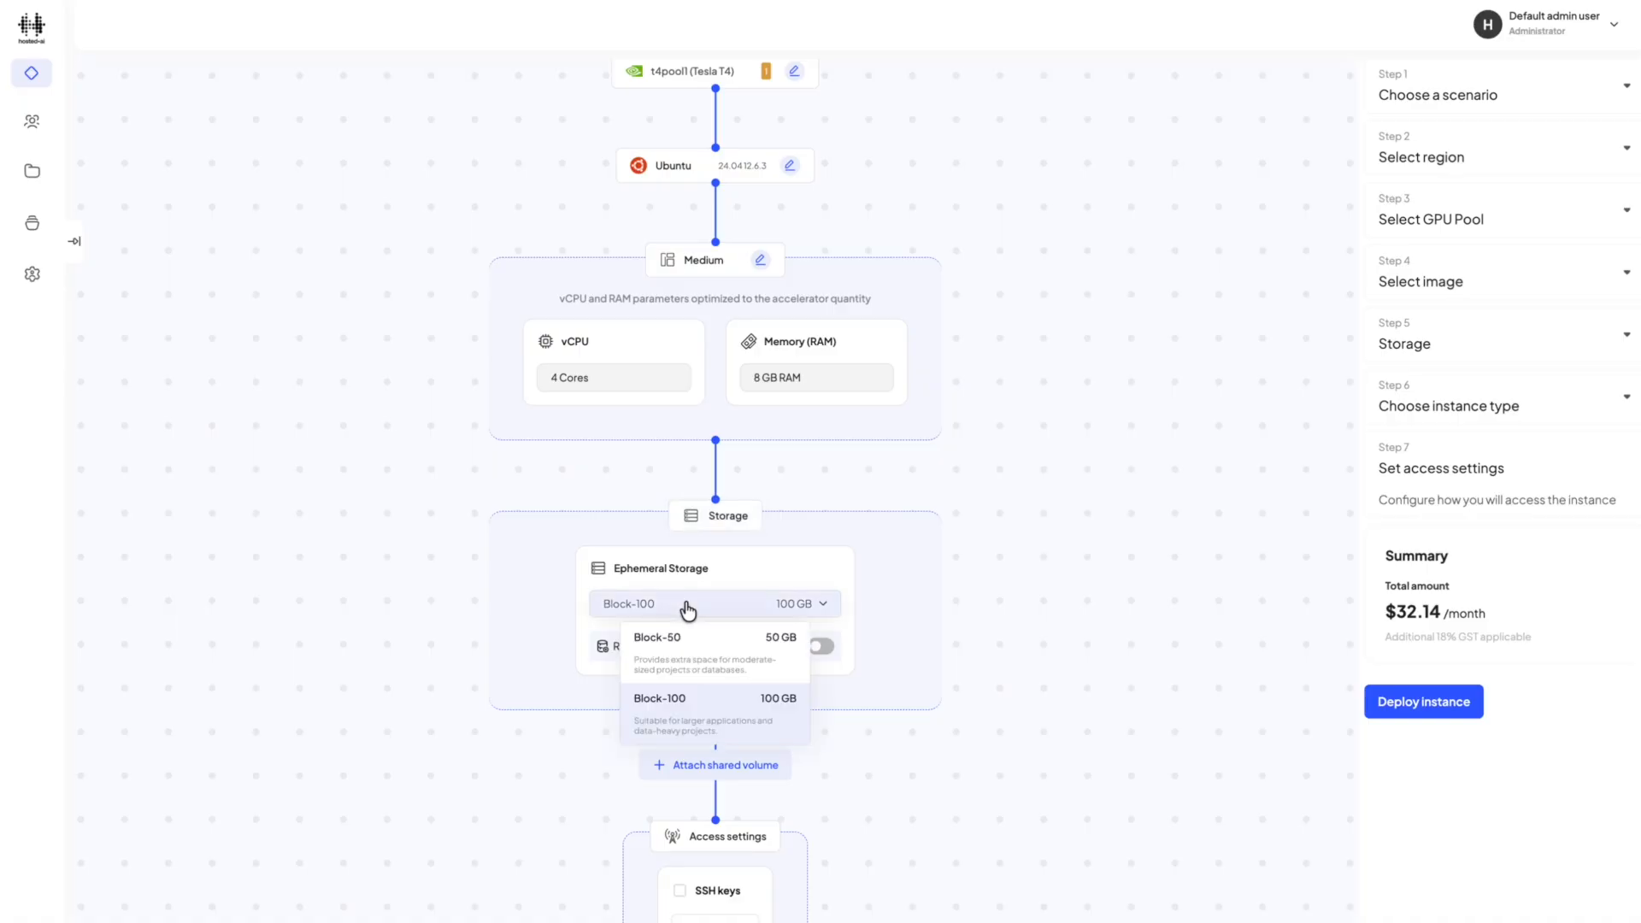
click(688, 668)
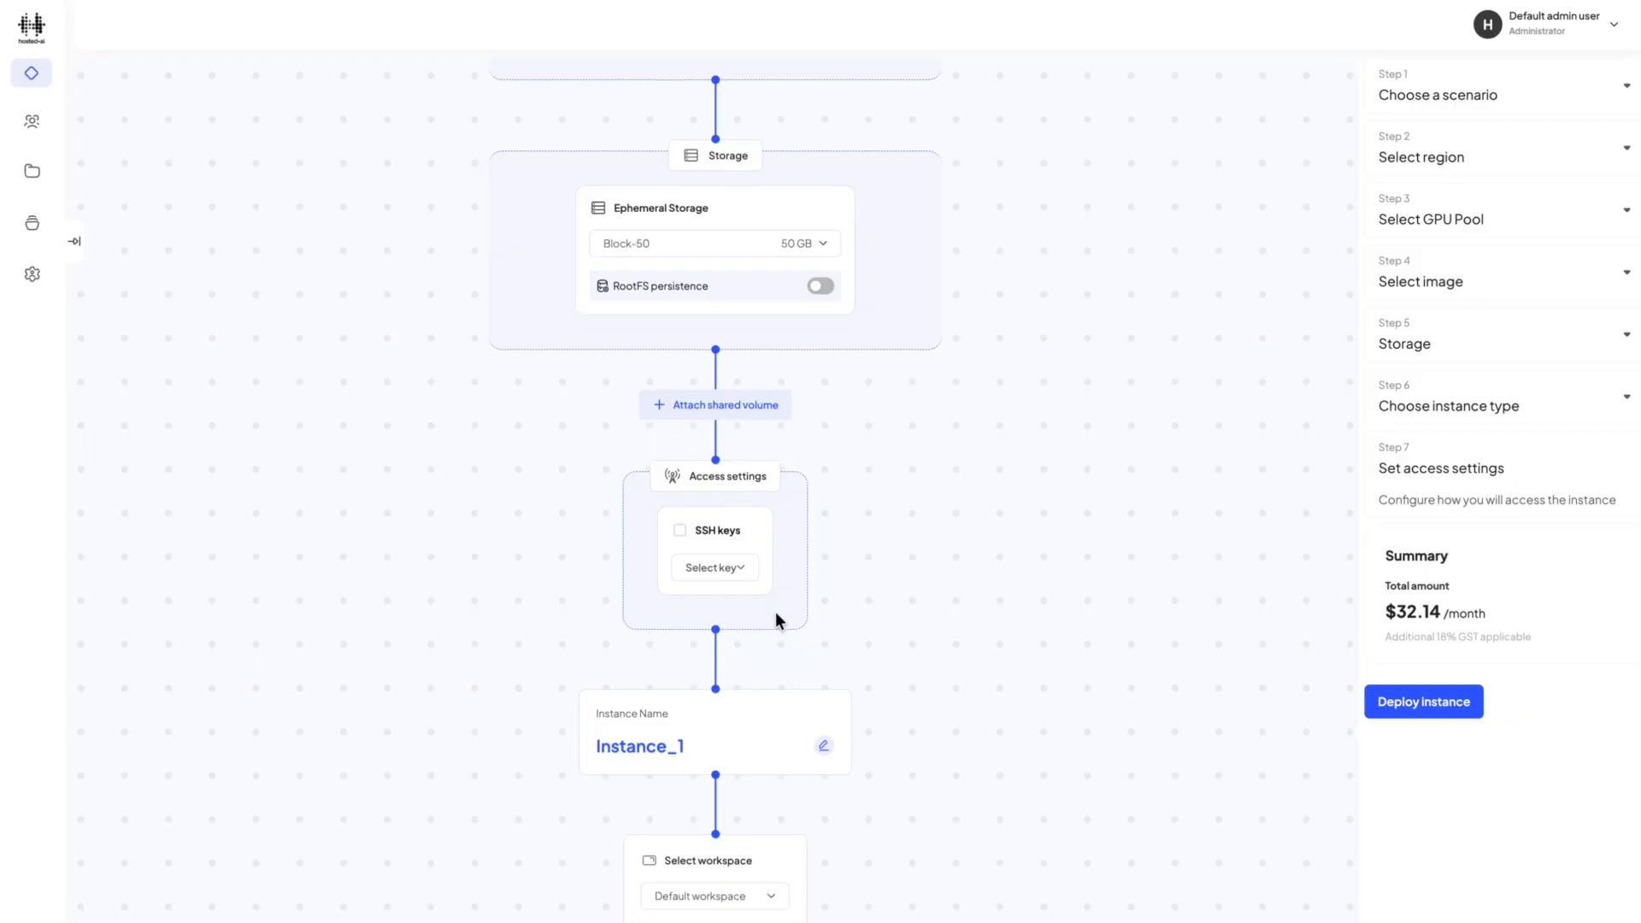
Rename the instance as newinstance1 and deploy it.
click(823, 745)
double_click(751, 746)
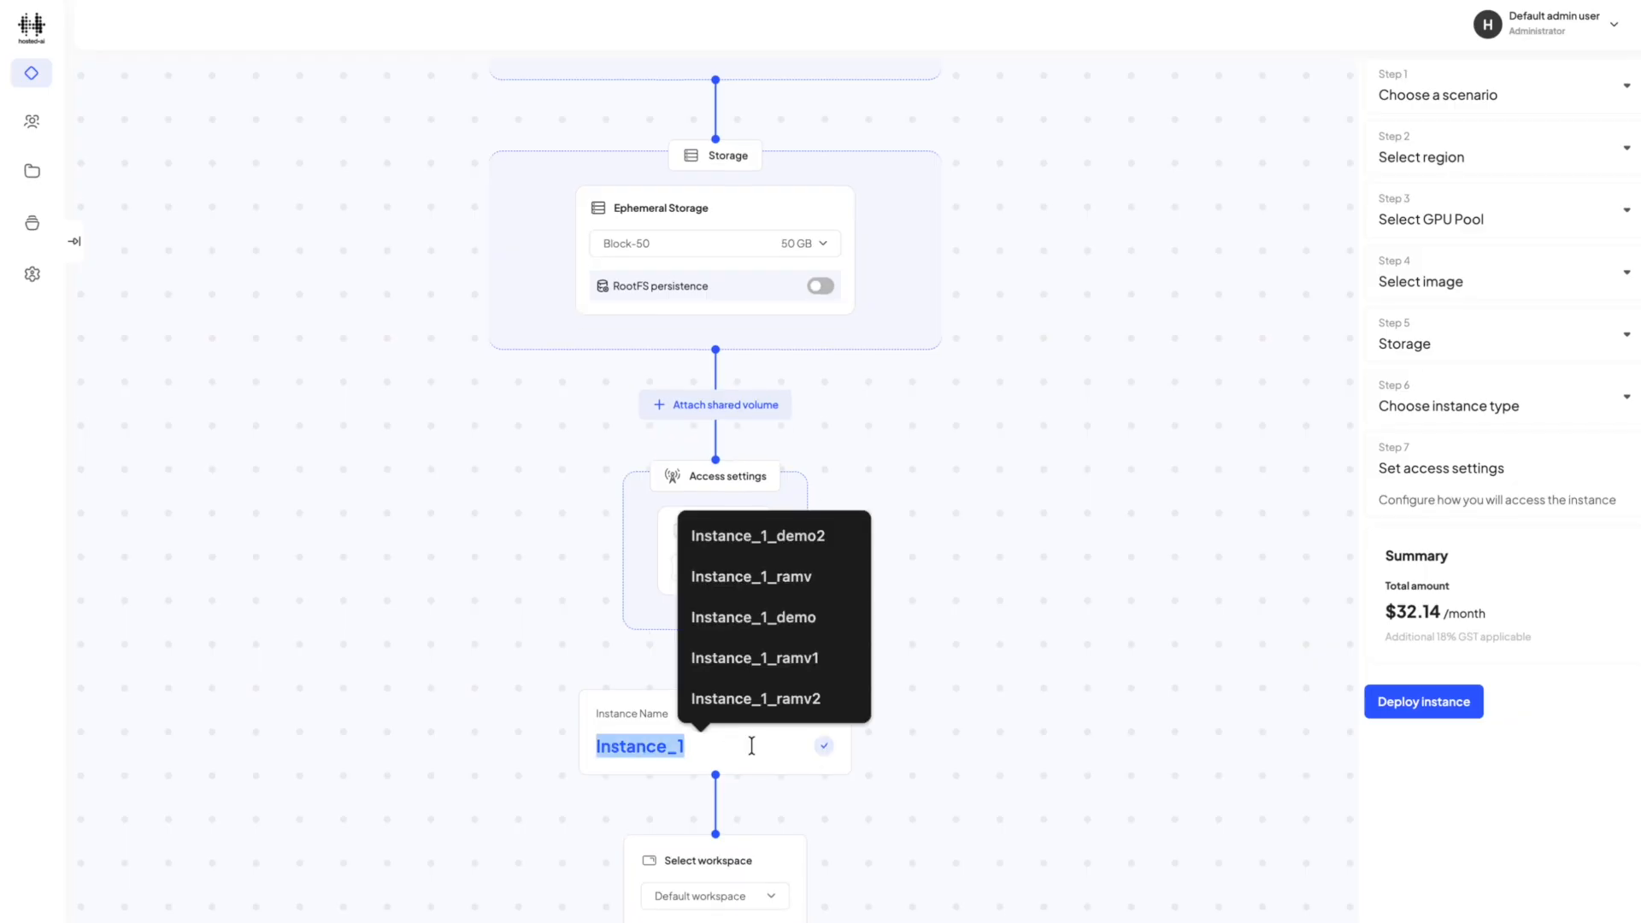
text(newi)
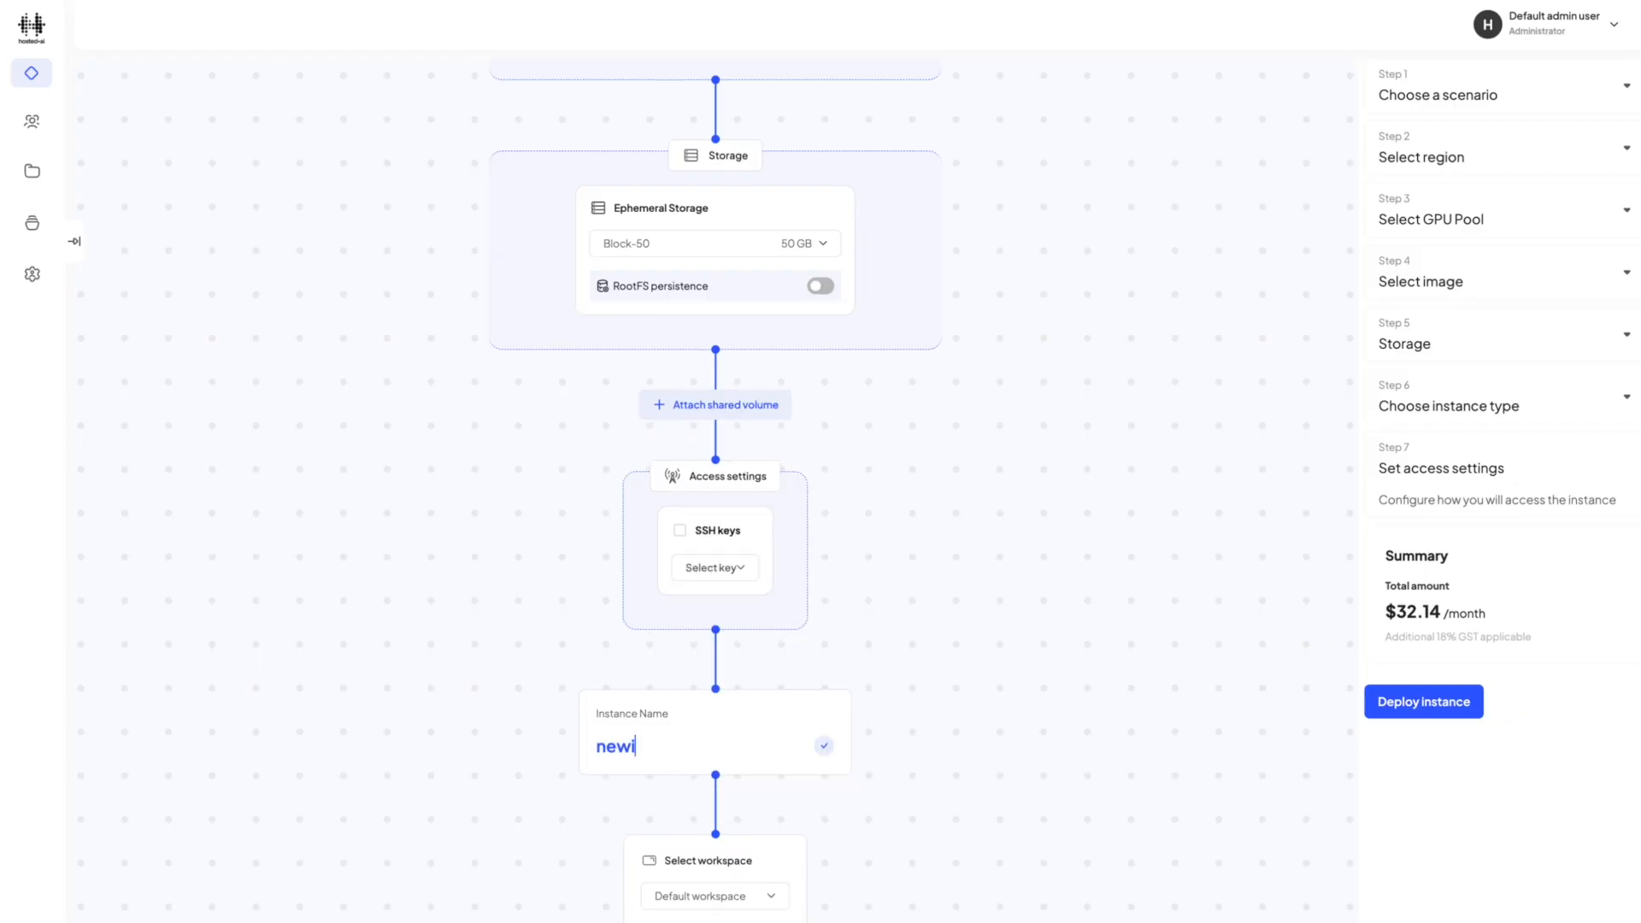
text(nstance1)
click(822, 749)
click(1403, 711)
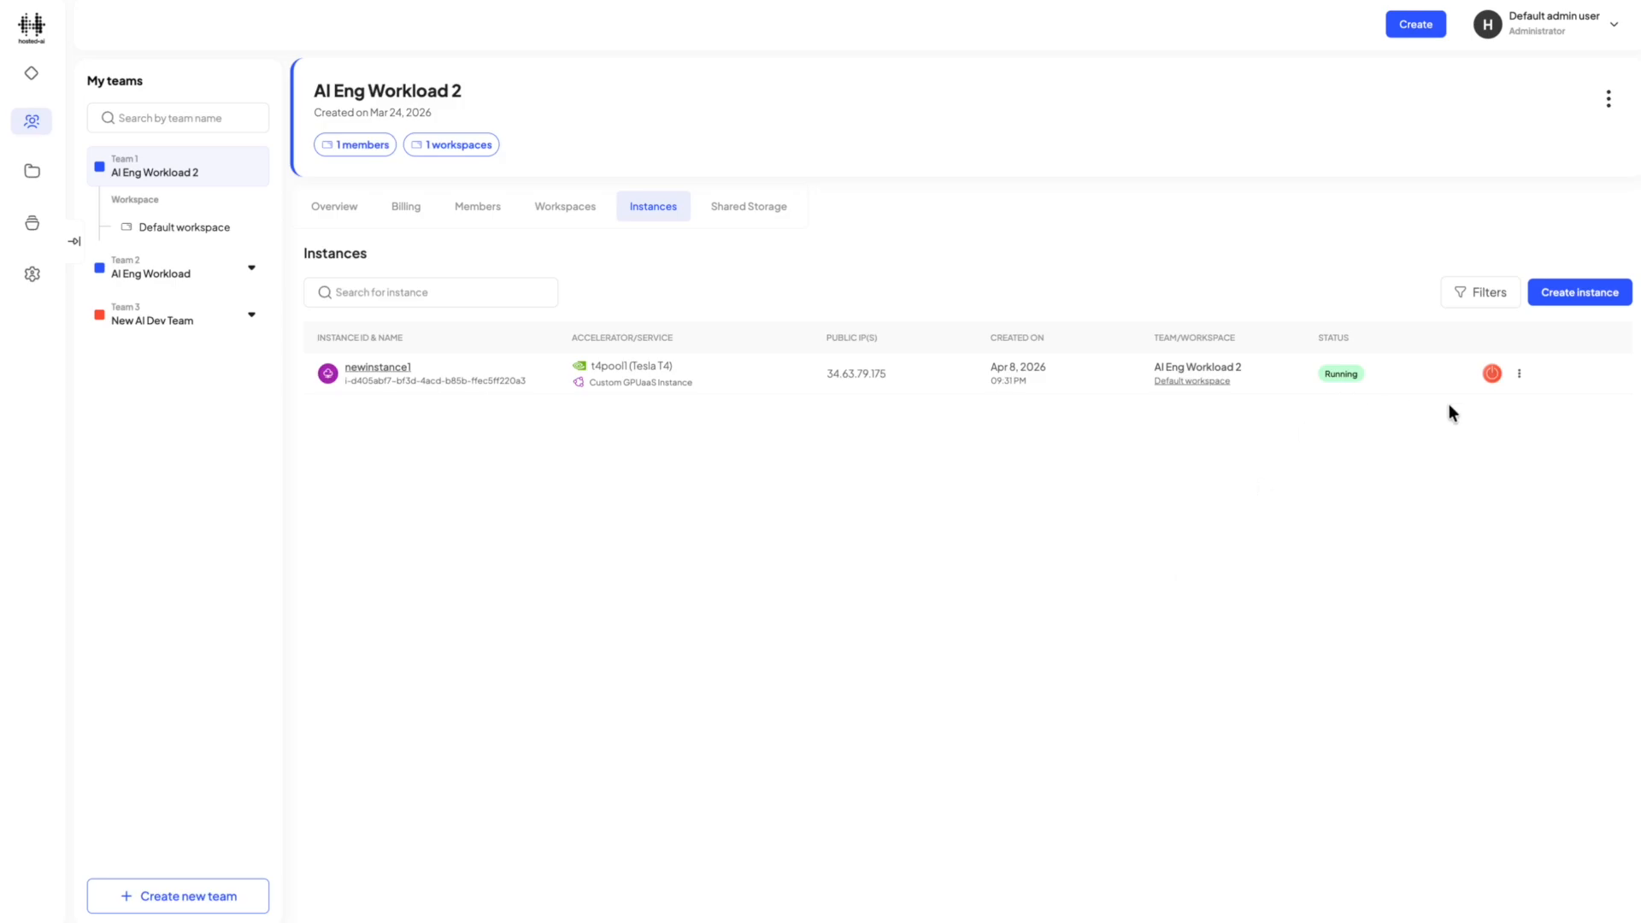
Open the details of newinstance1 and view its resources.
click(1519, 373)
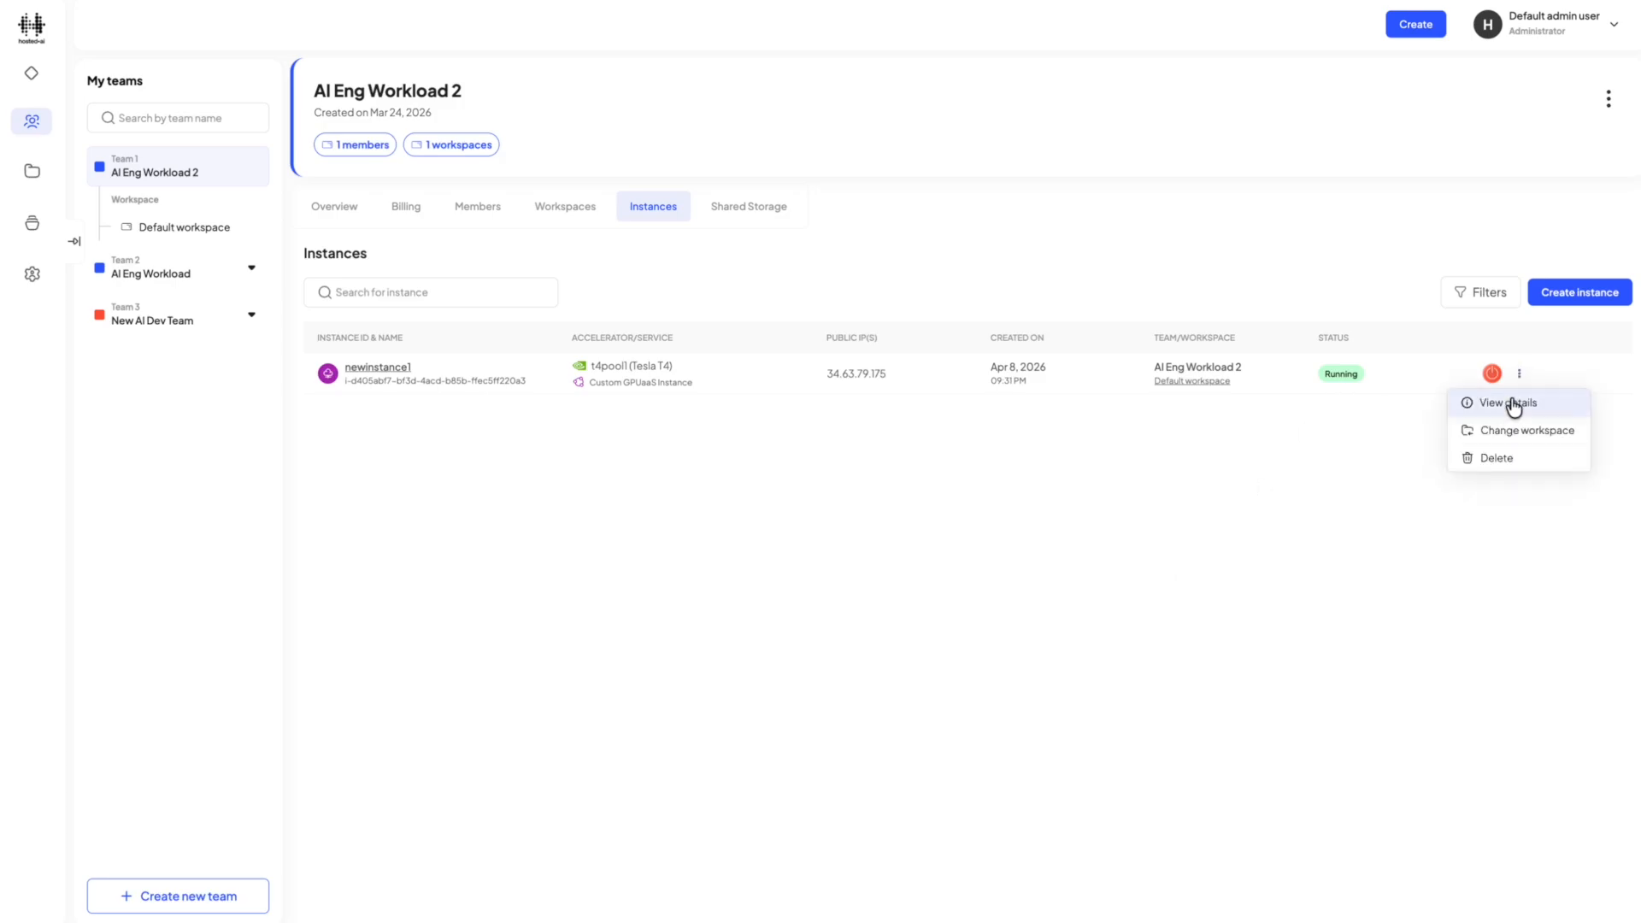
click(1208, 470)
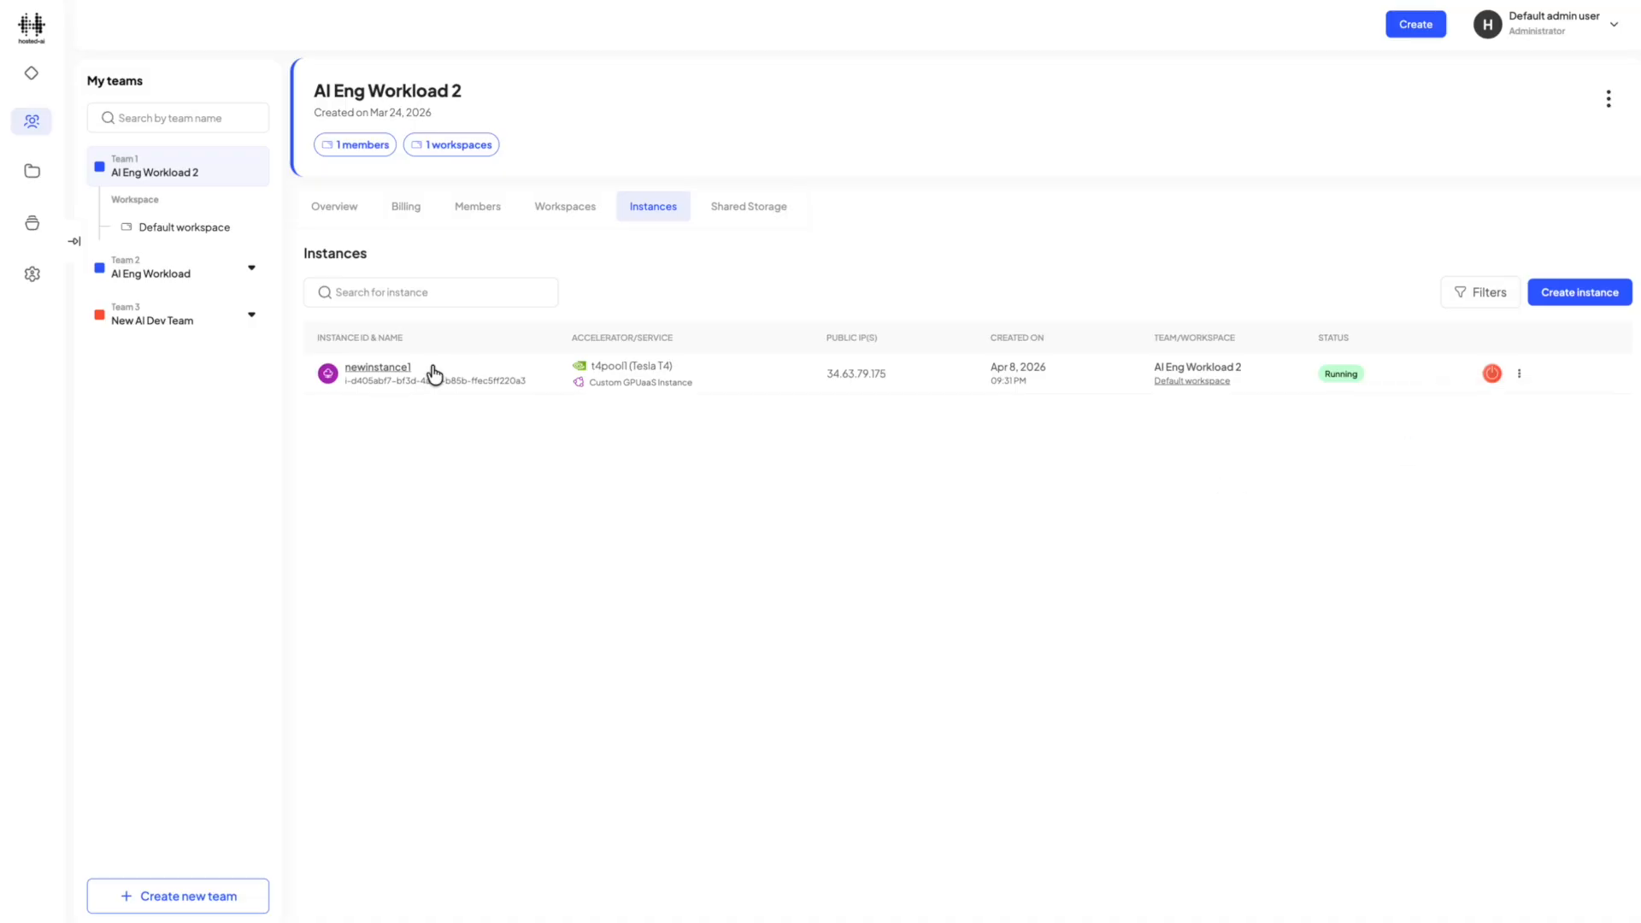
click(366, 369)
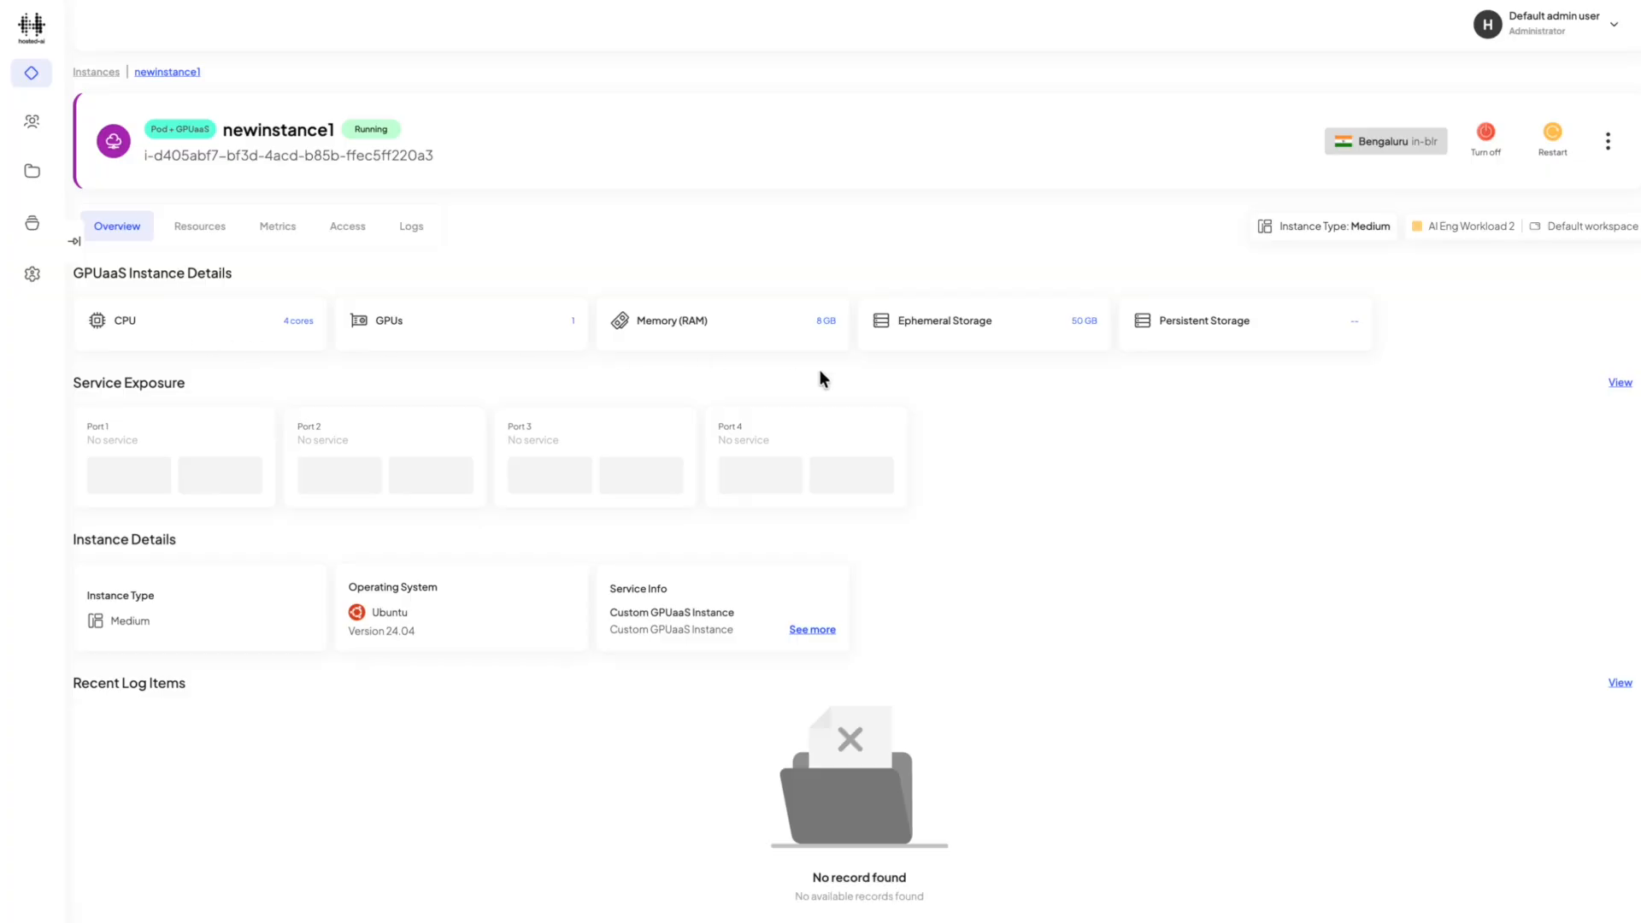
click(212, 236)
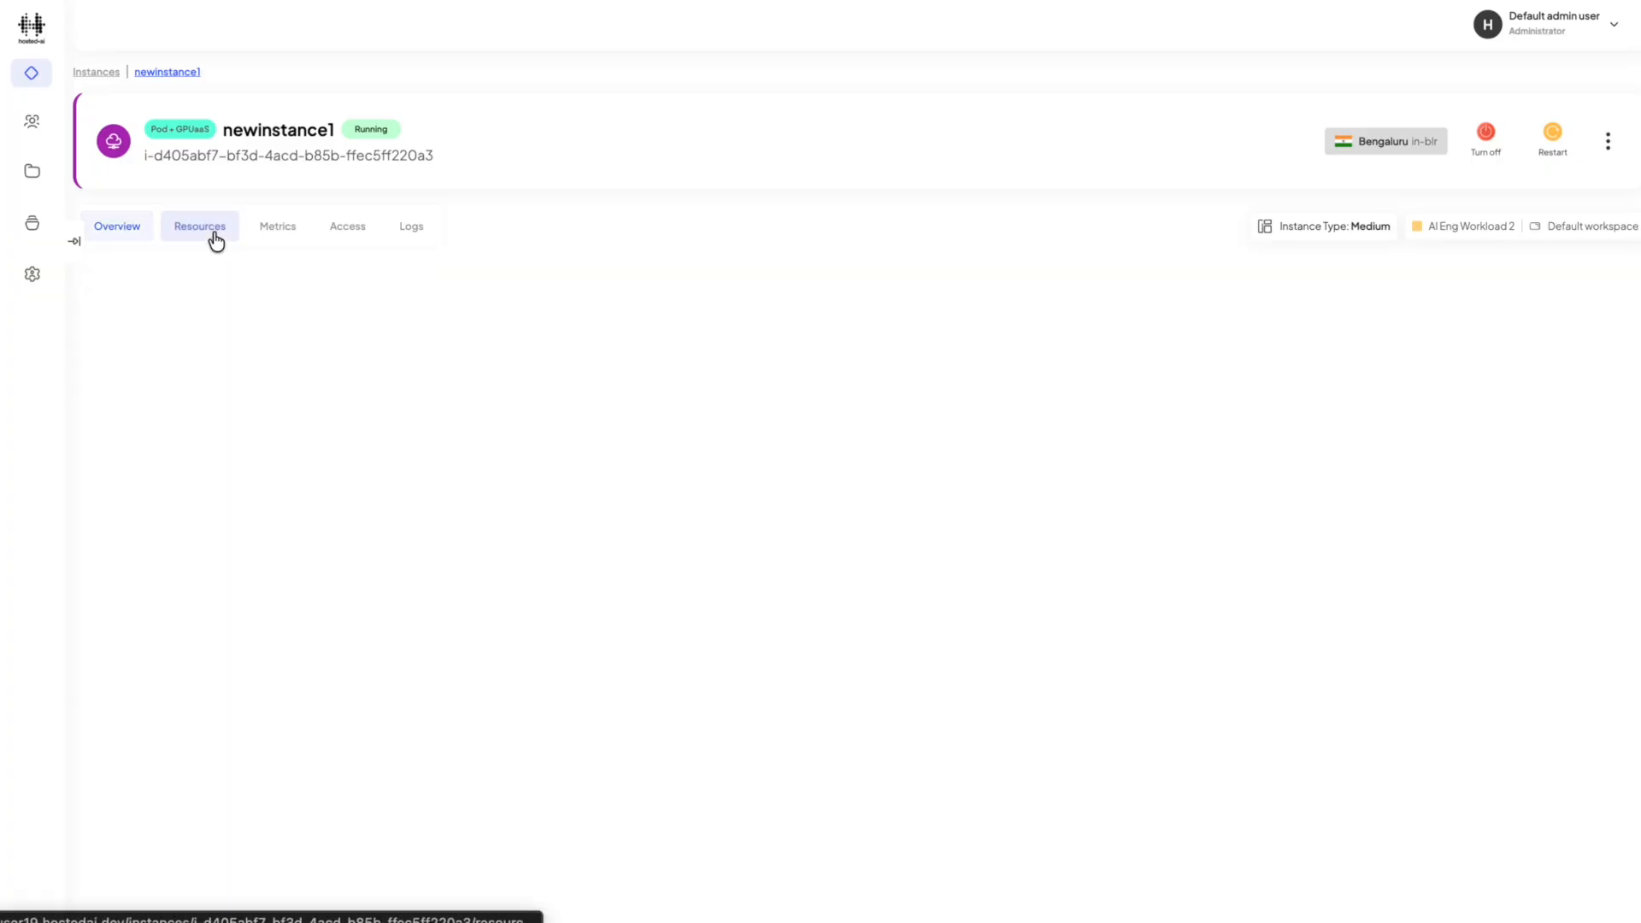
Connect to newinstance1 through the SSH console in its access settings.
click(348, 229)
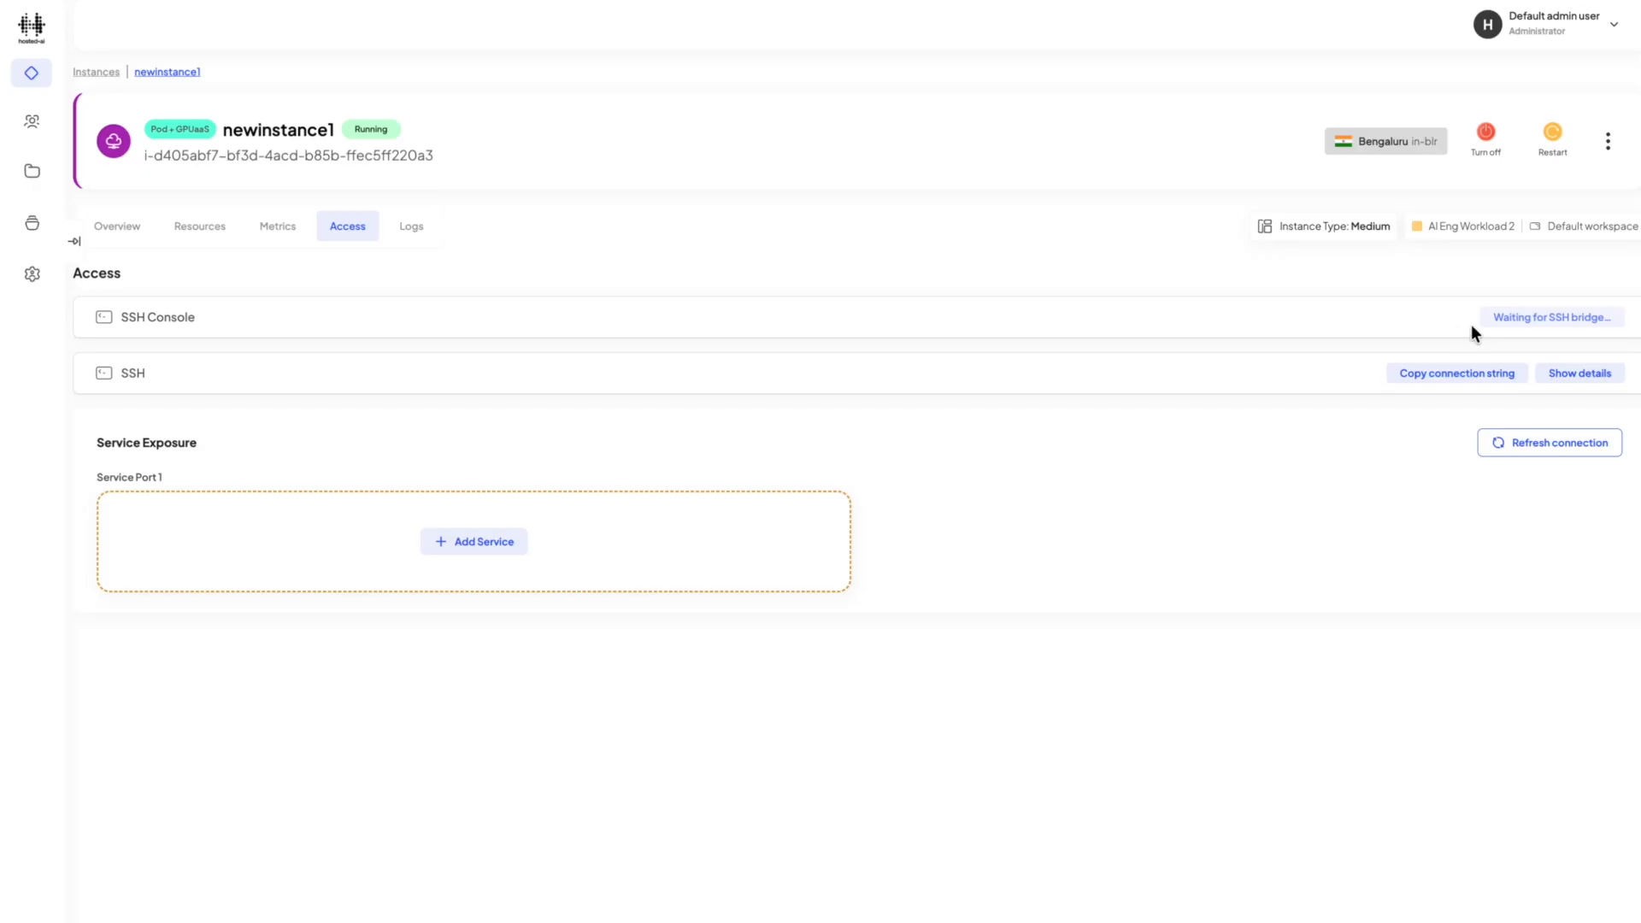
click(1570, 333)
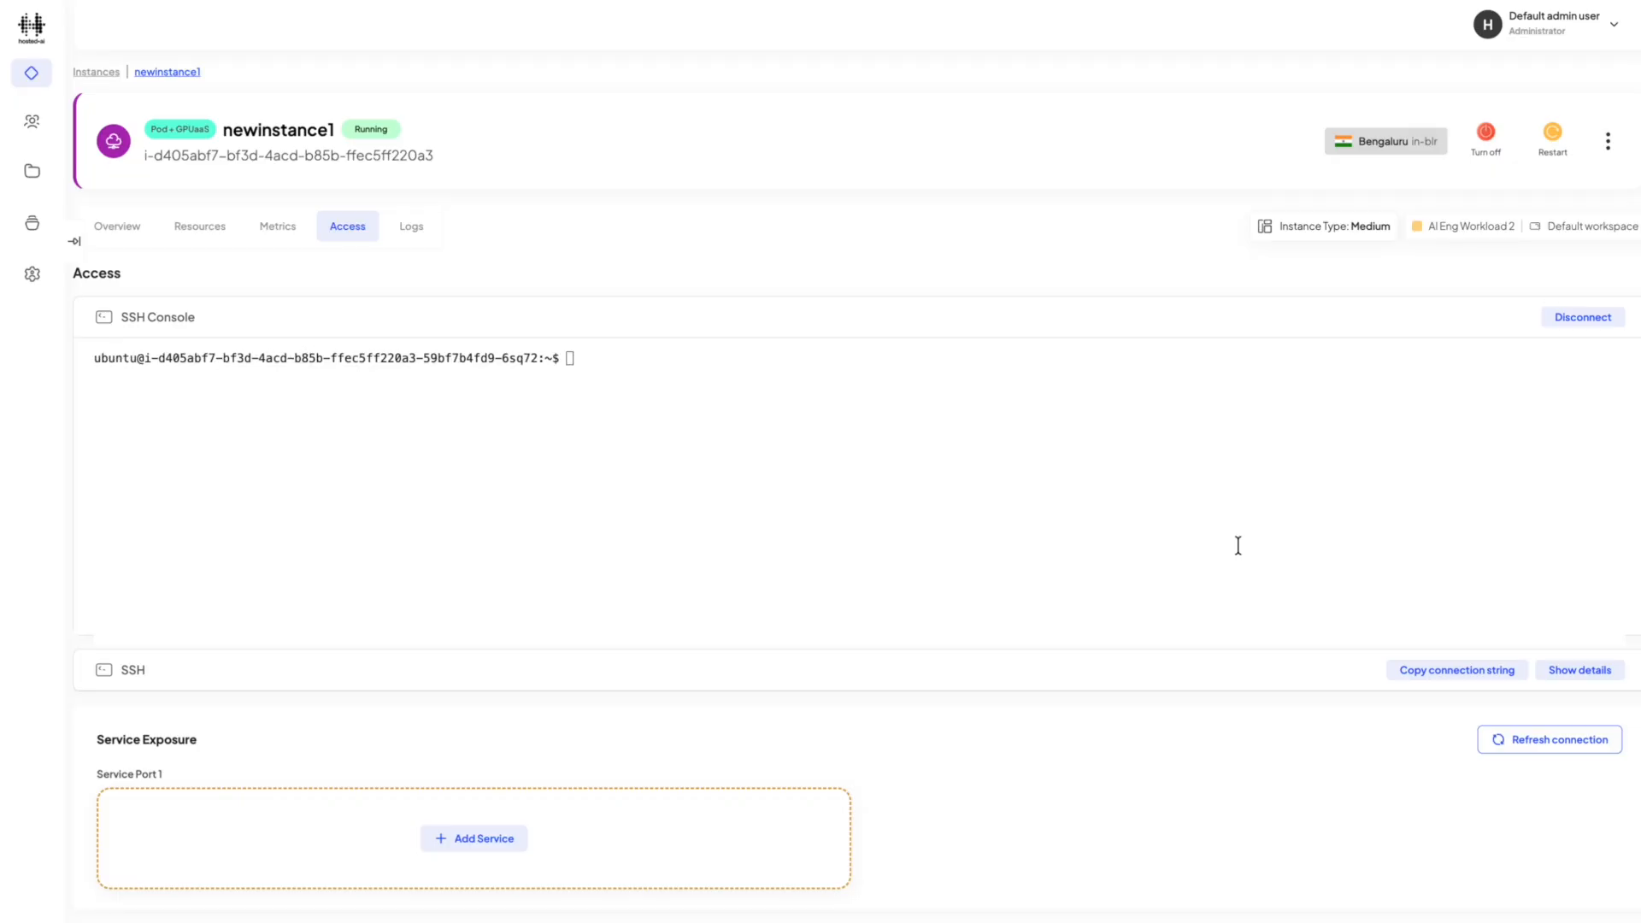
click(1232, 501)
Show the SSH connection details of newinstance1 and disconnect the SSH console.
click(1555, 673)
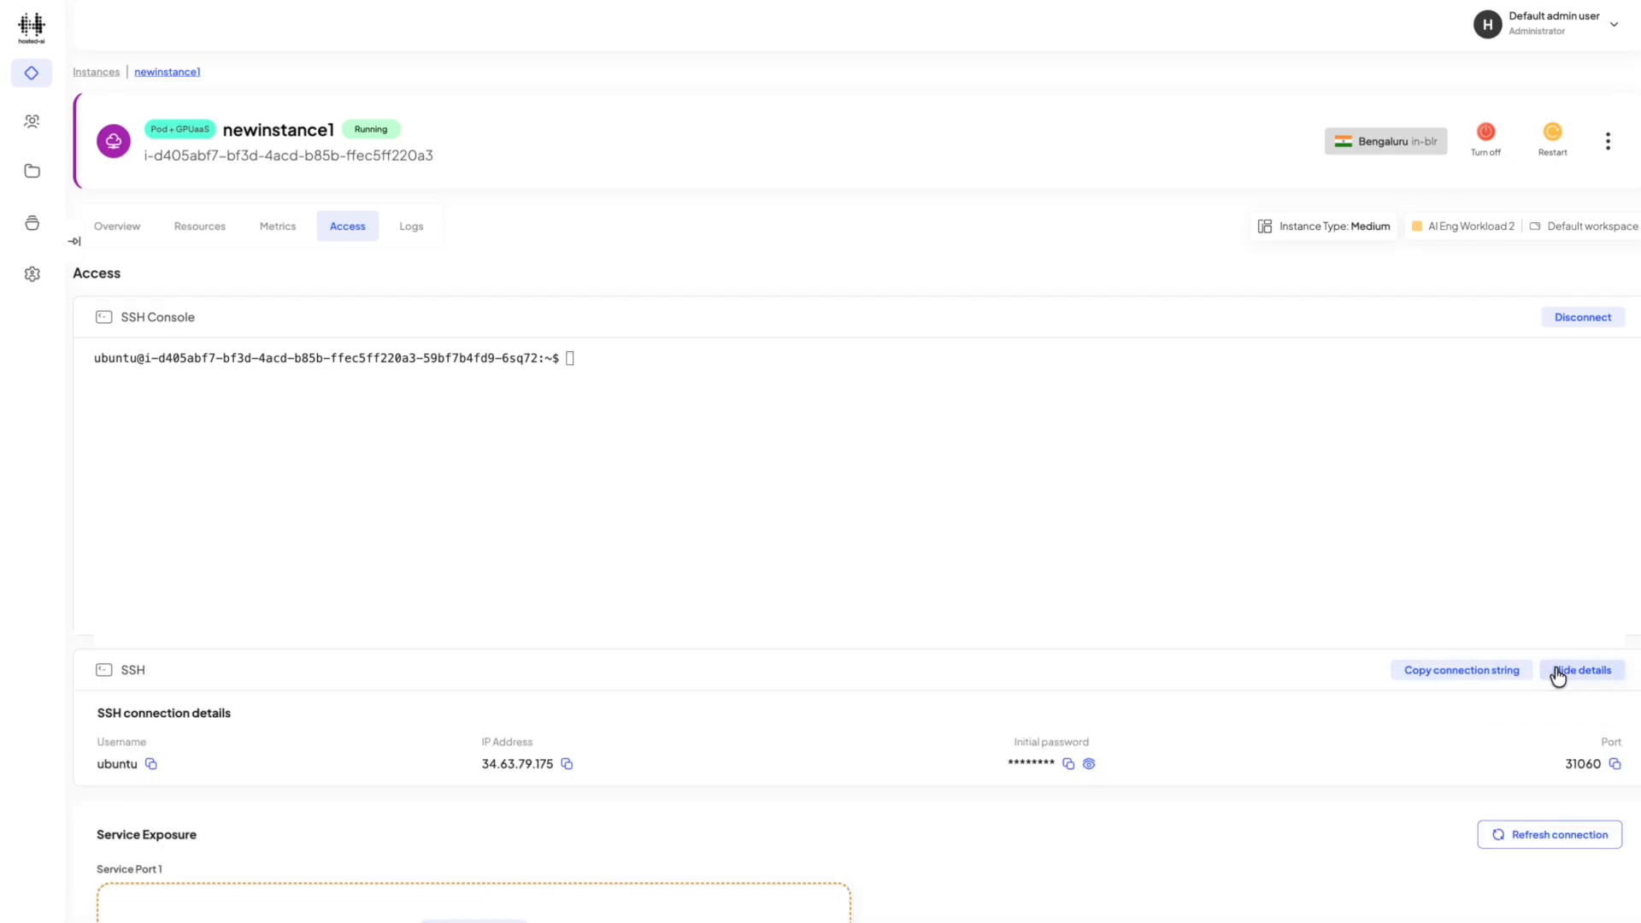
scroll(1404, 594, down, 1)
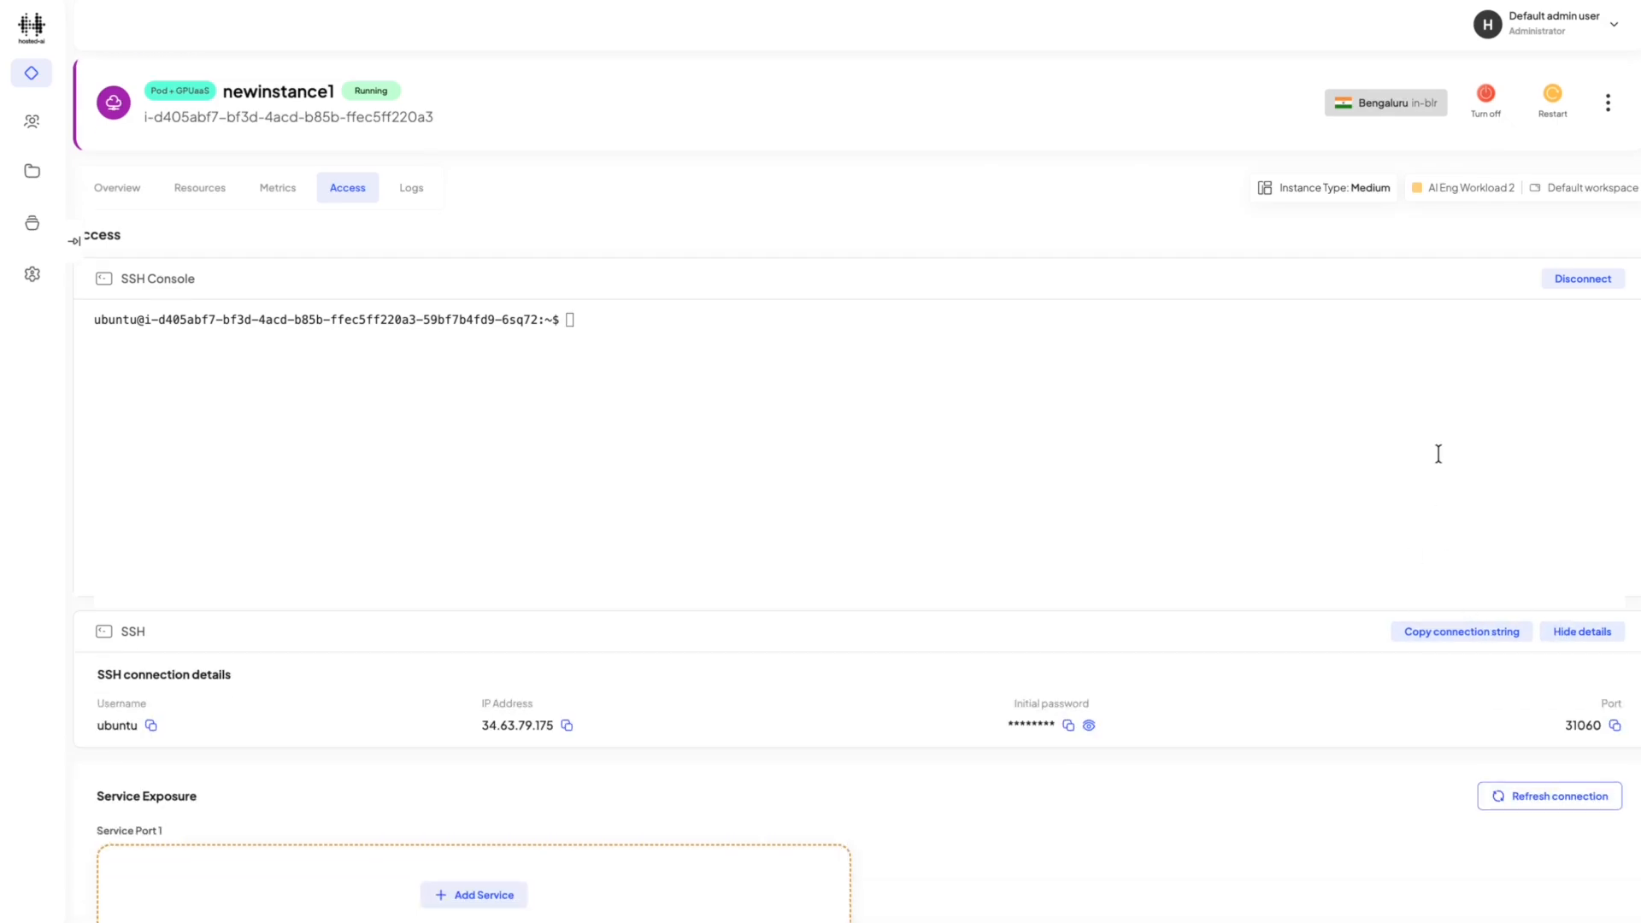
click(1562, 282)
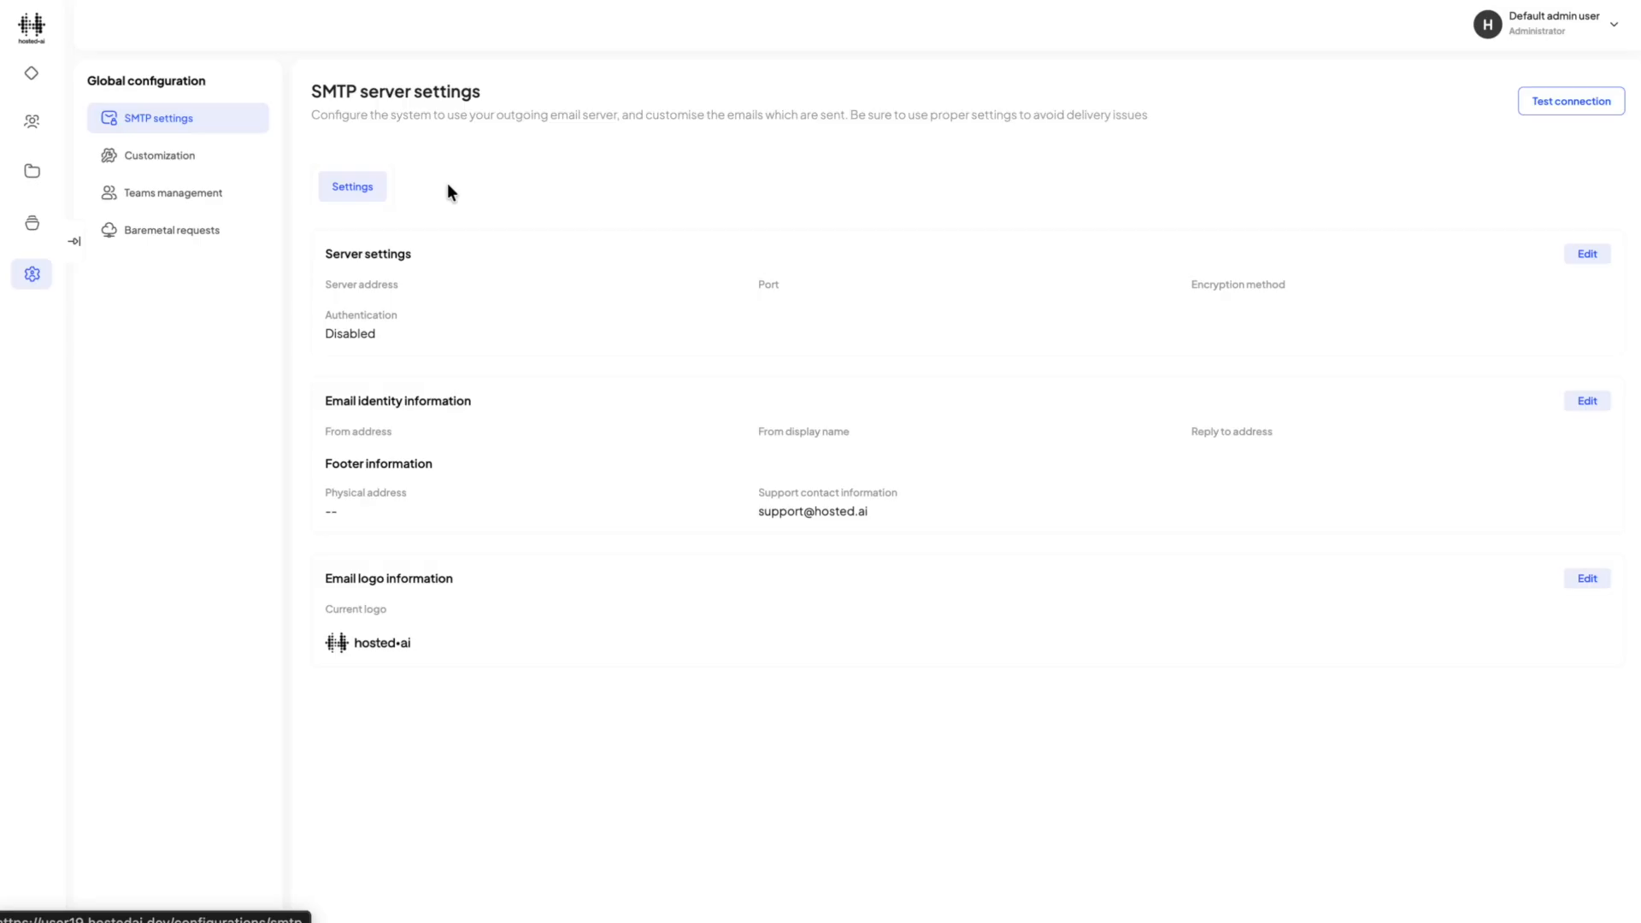
Review the global customization settings and the administrator account's profile and security settings.
click(138, 165)
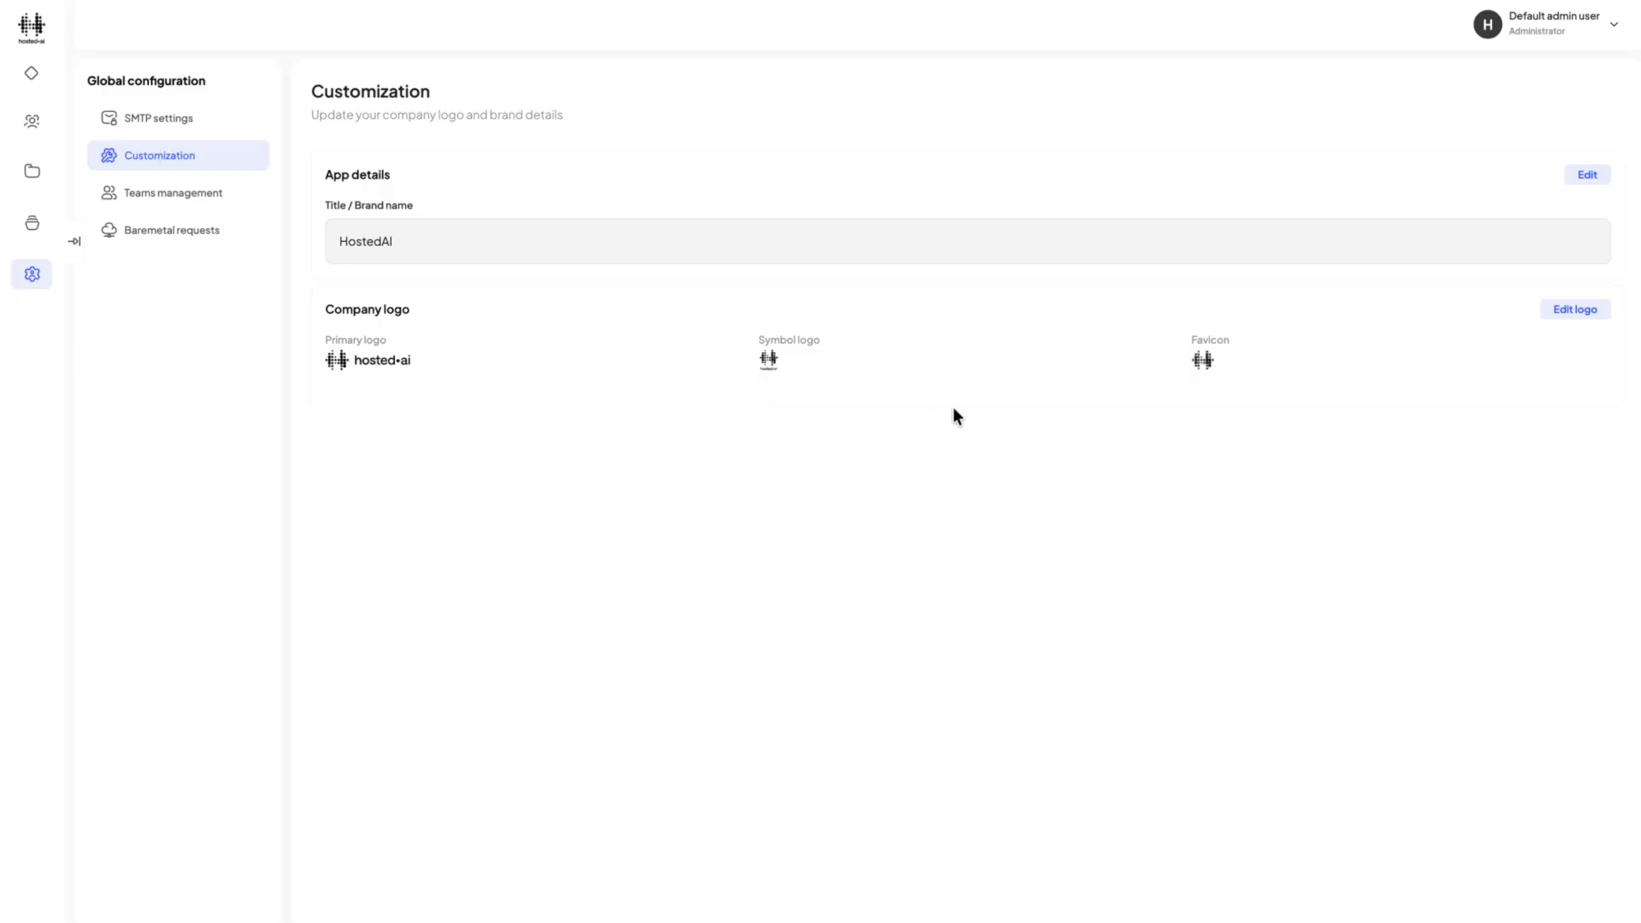
click(1500, 34)
click(1456, 128)
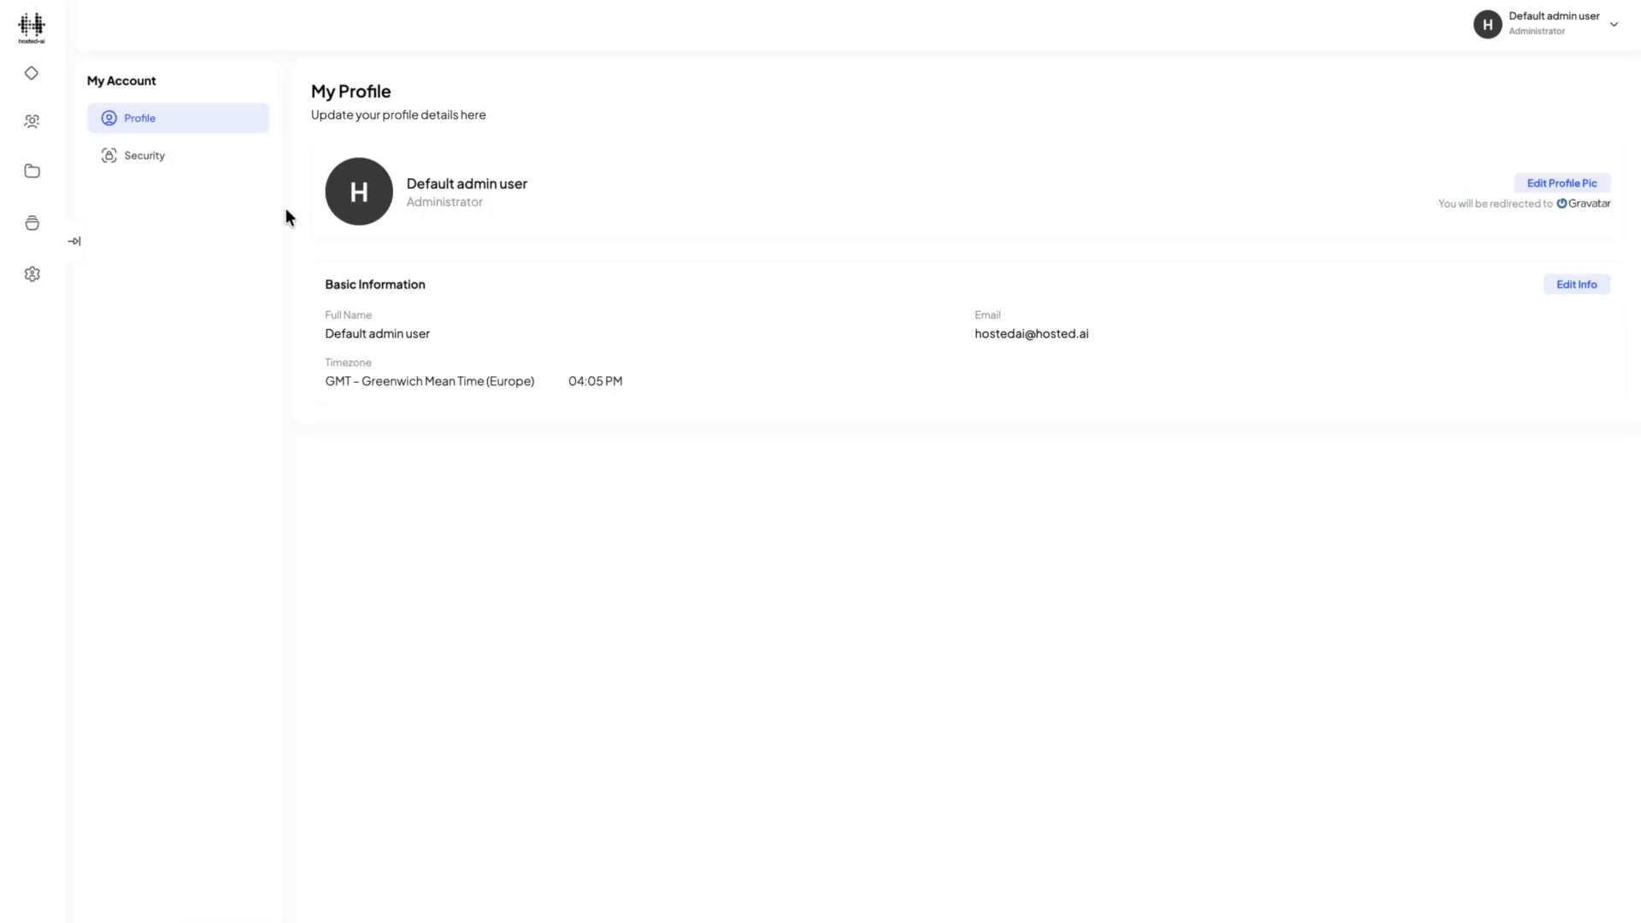
click(150, 163)
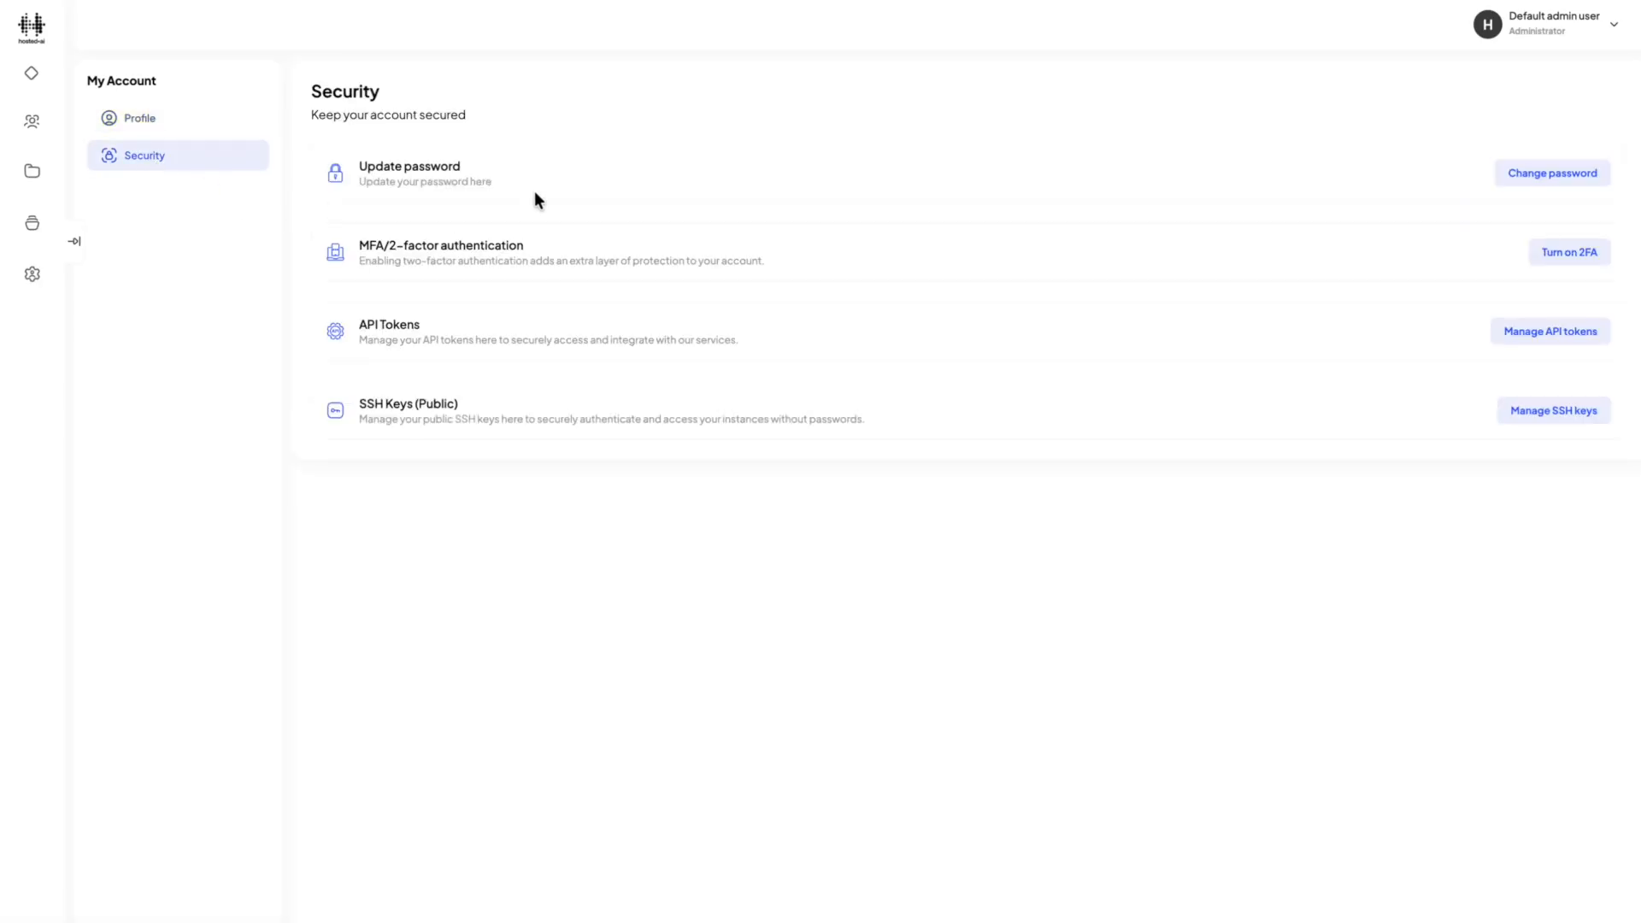